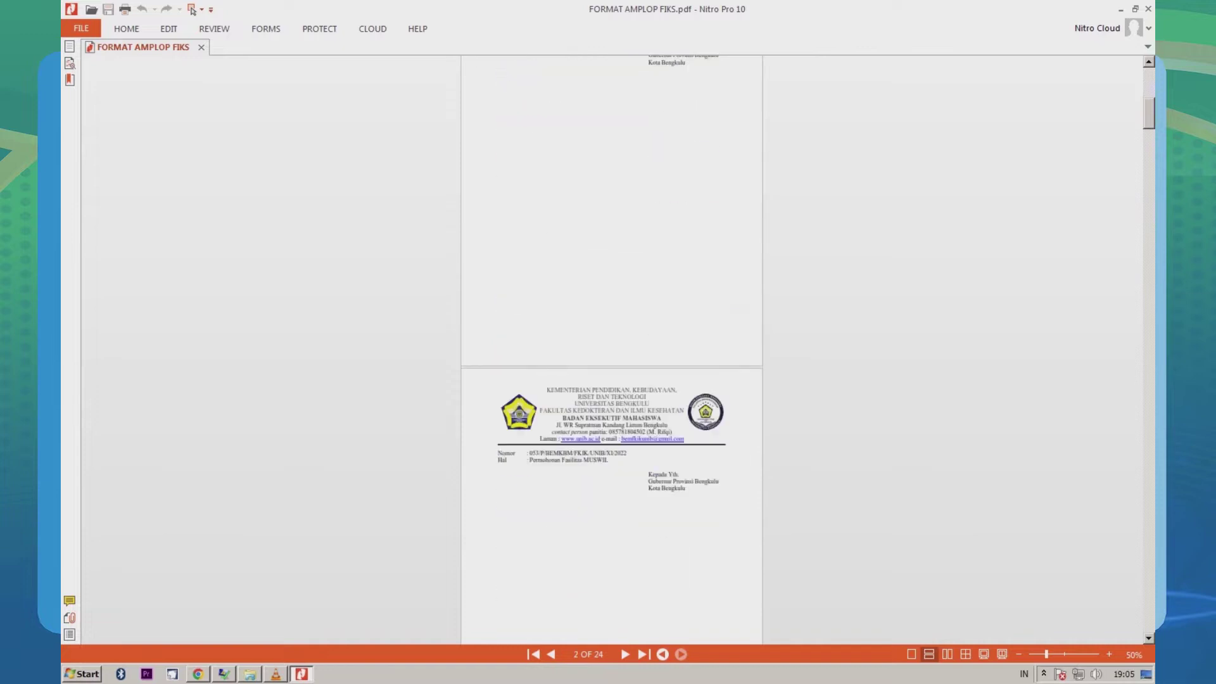
Step: Look through the letterhead pages of the FORMAT AMPLOP FIKS PDF down to the last pages
scroll(611, 348, down, 5)
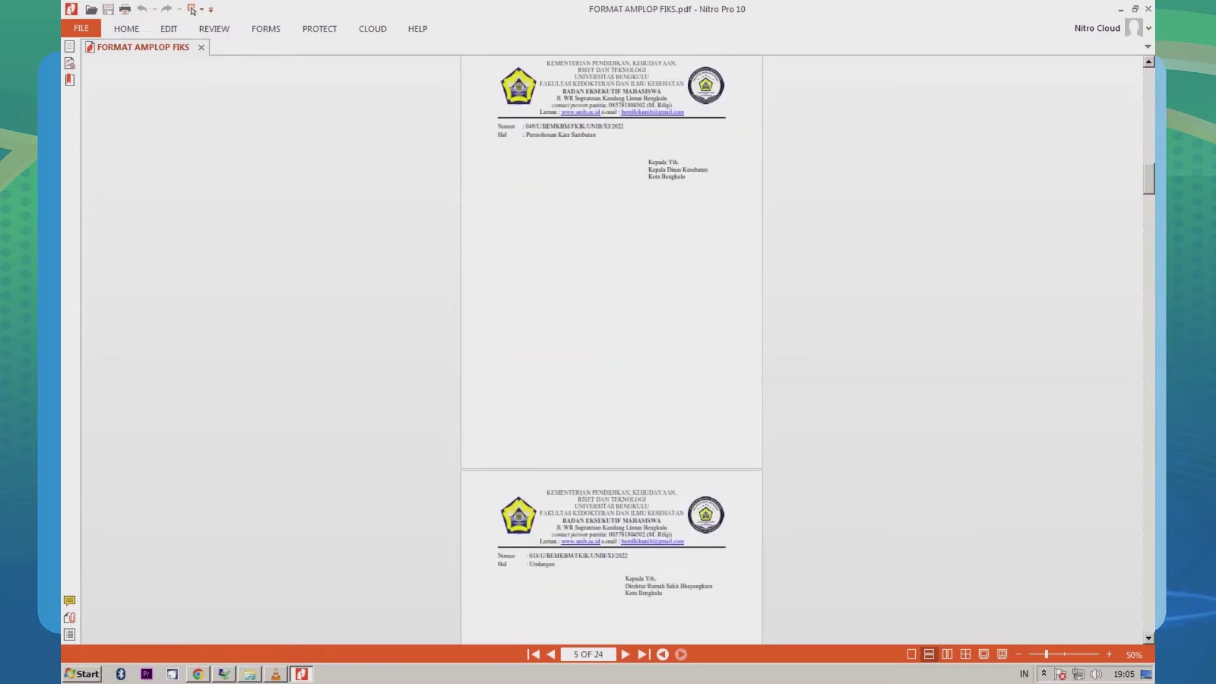
scroll(612, 349, down, 20)
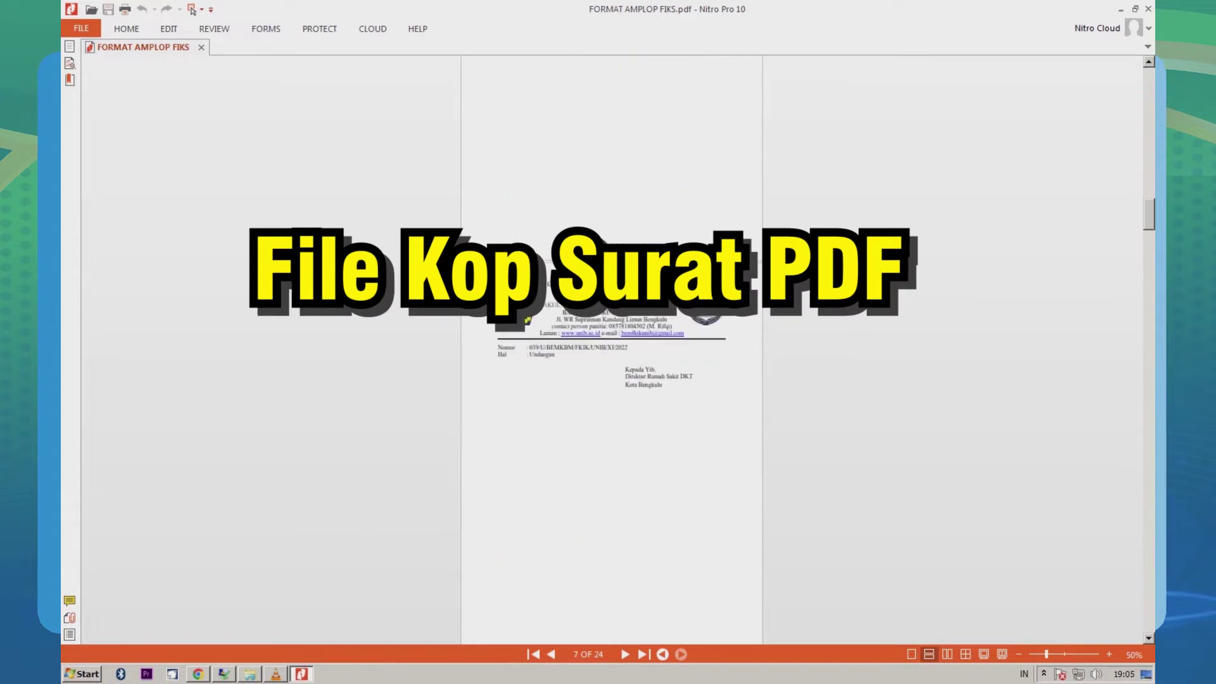
scroll(612, 348, down, 20)
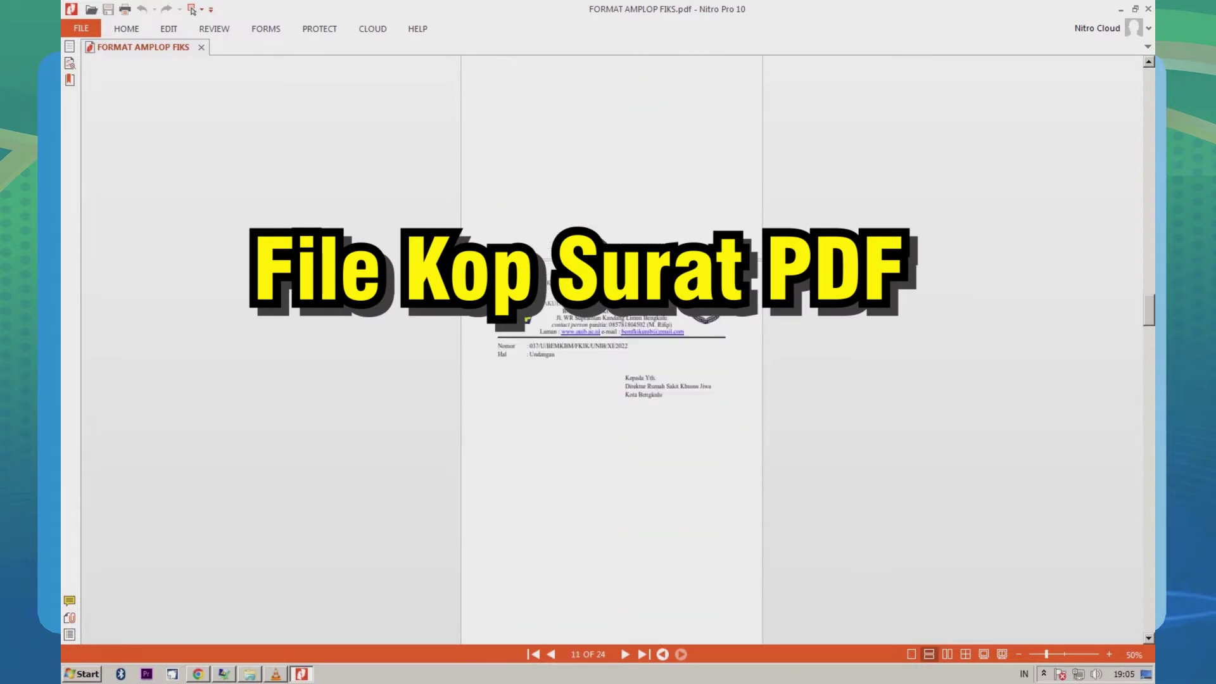
scroll(611, 348, down, 8)
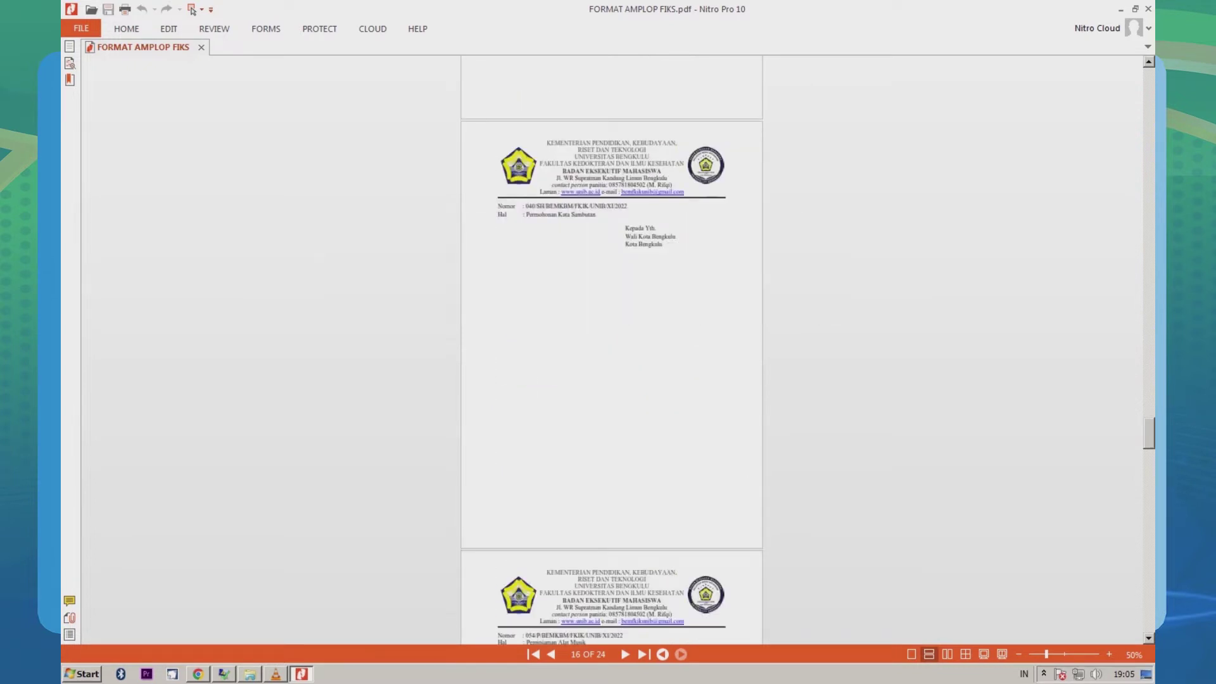
scroll(611, 349, up, 3)
scroll(611, 348, down, 3)
scroll(611, 349, down, 15)
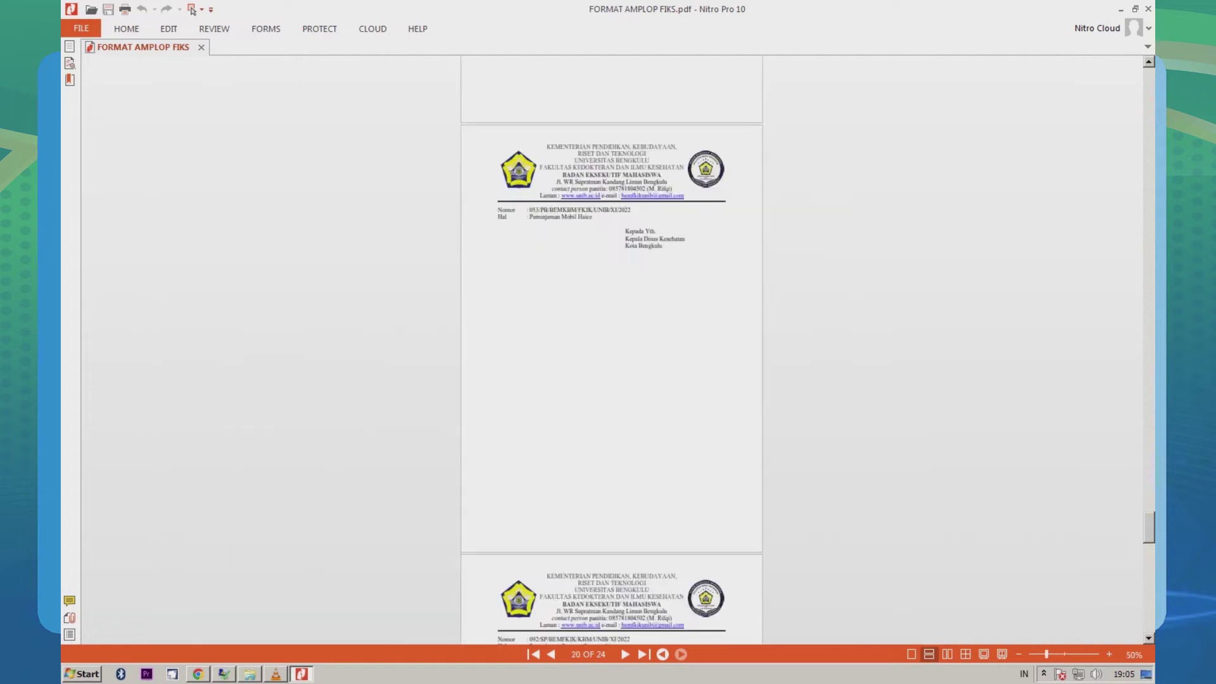
scroll(612, 349, down, 3)
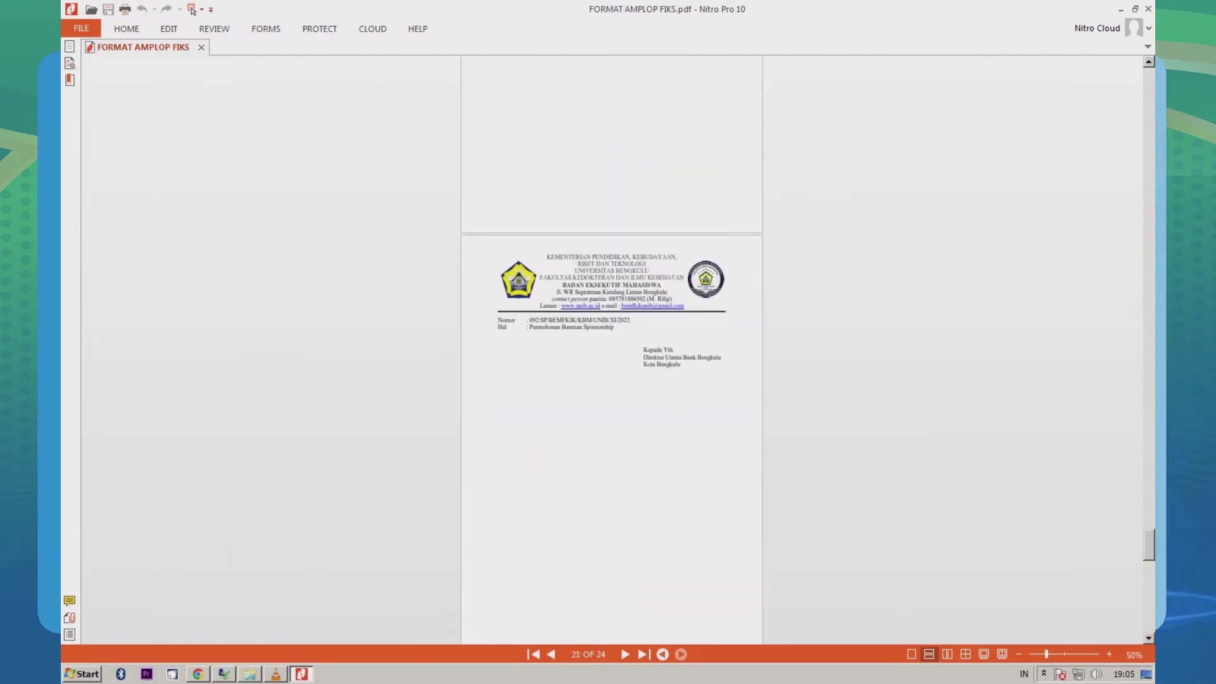
scroll(611, 349, down, 12)
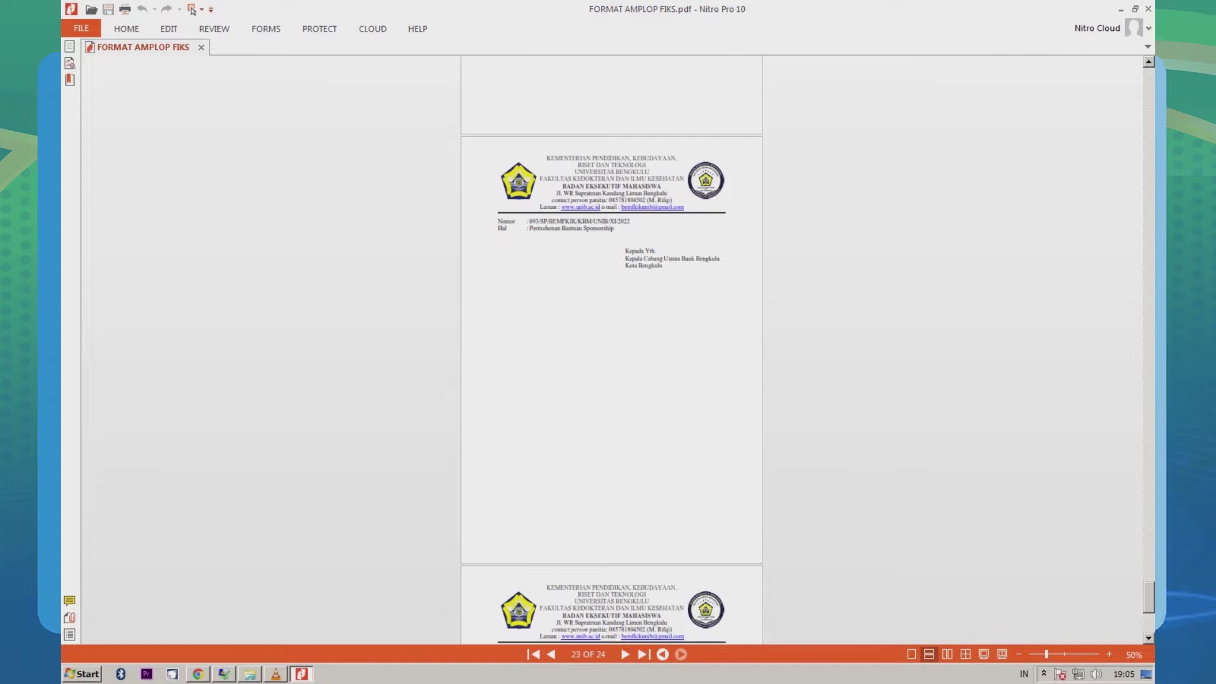
scroll(611, 348, up, 5)
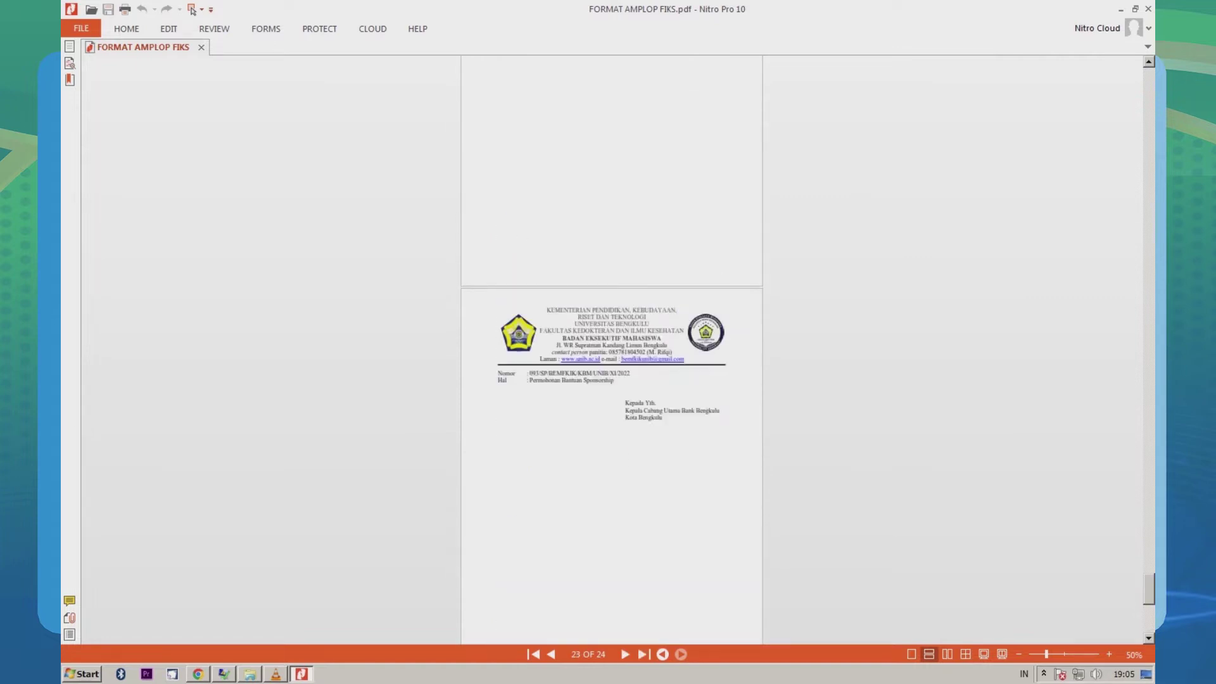
scroll(611, 349, up, 4)
scroll(611, 348, down, 3)
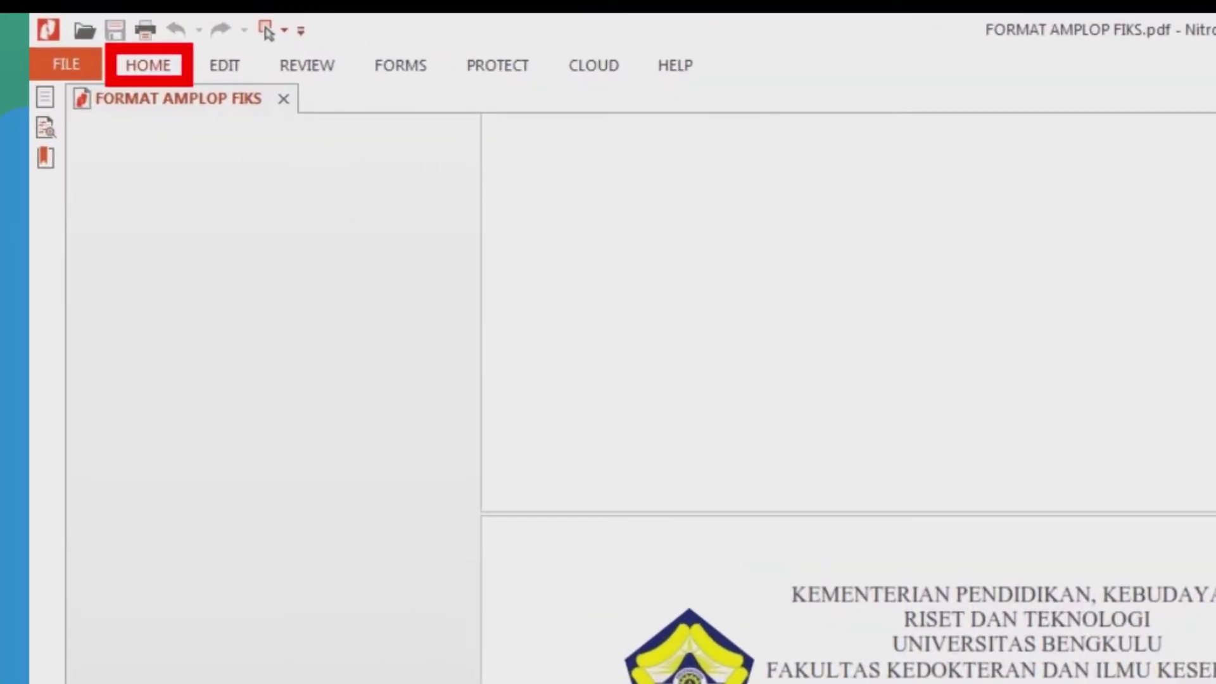
Step: Convert all pages of the PDF to JPEG images at 600 DPI, saved in the original file's folder
click(148, 65)
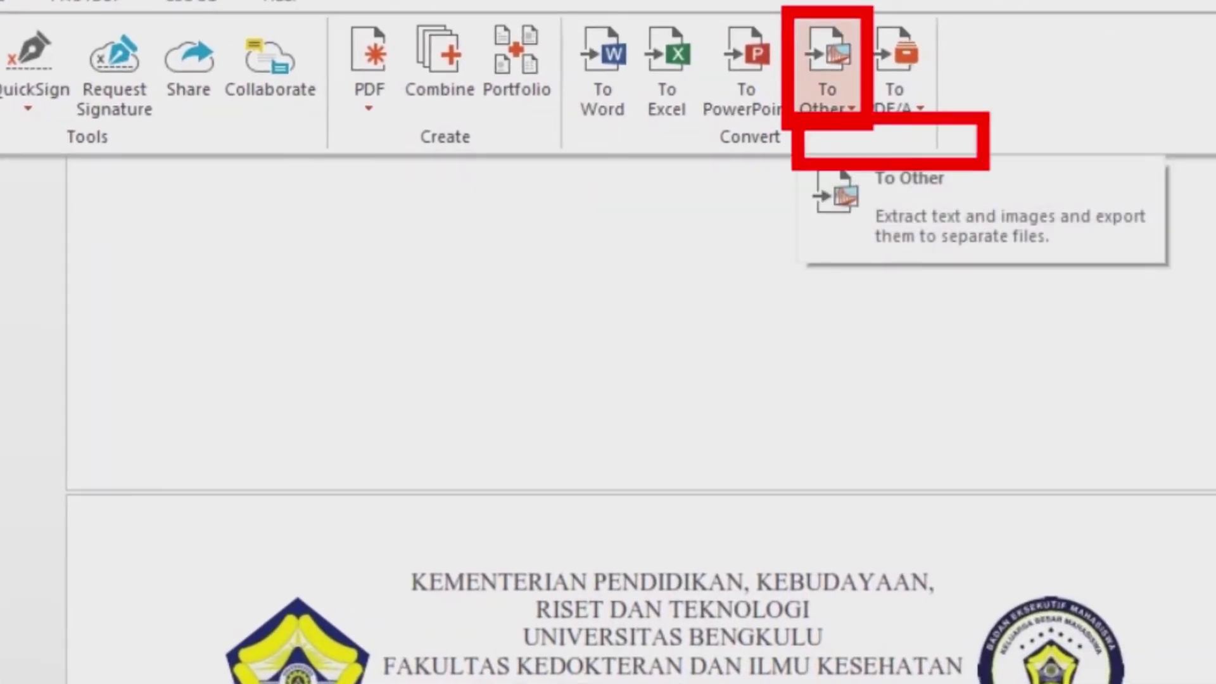
click(827, 70)
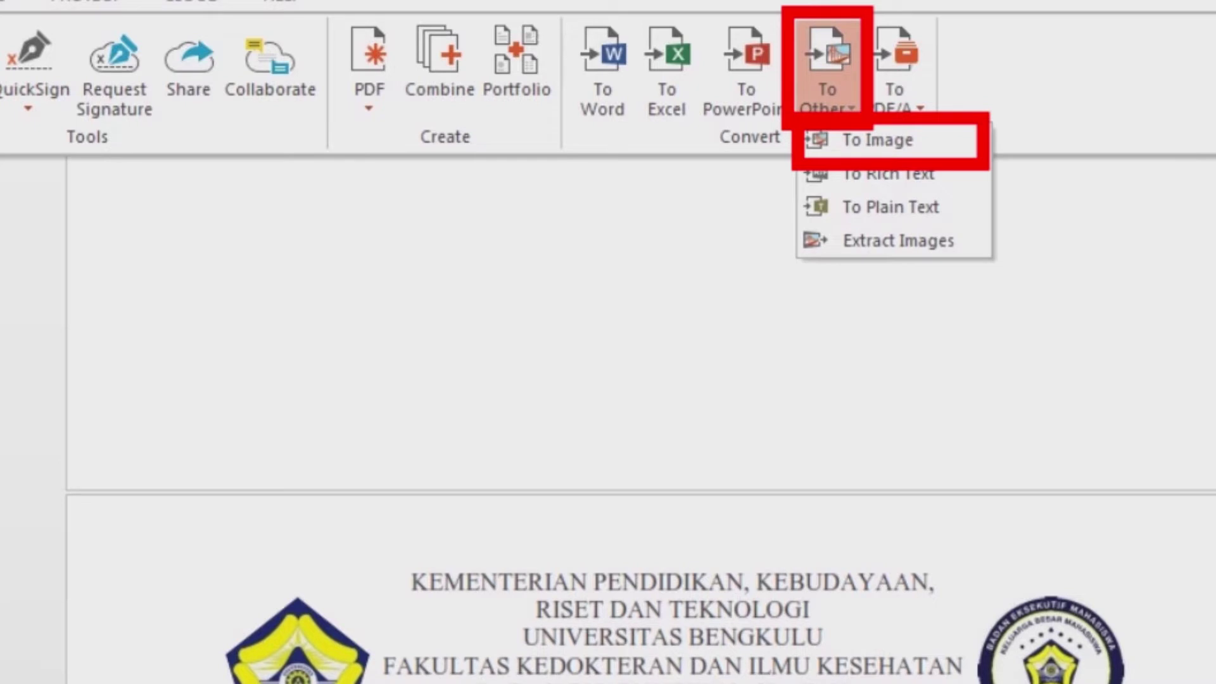
key(Down)
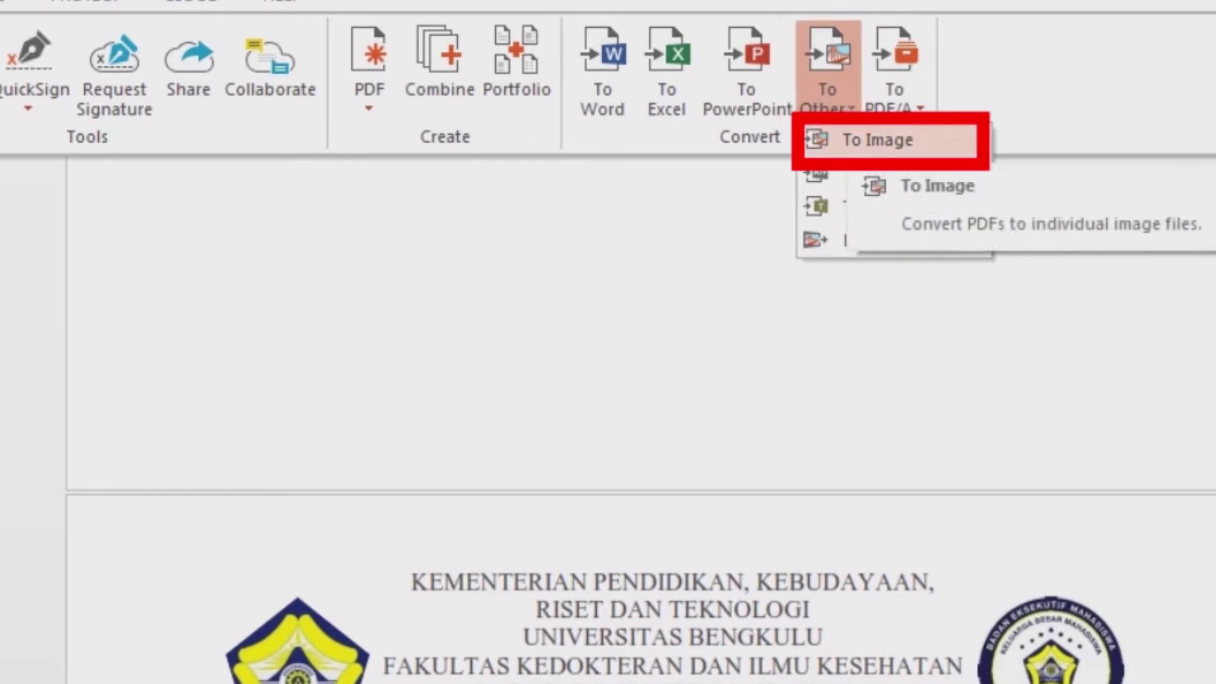
key(Return)
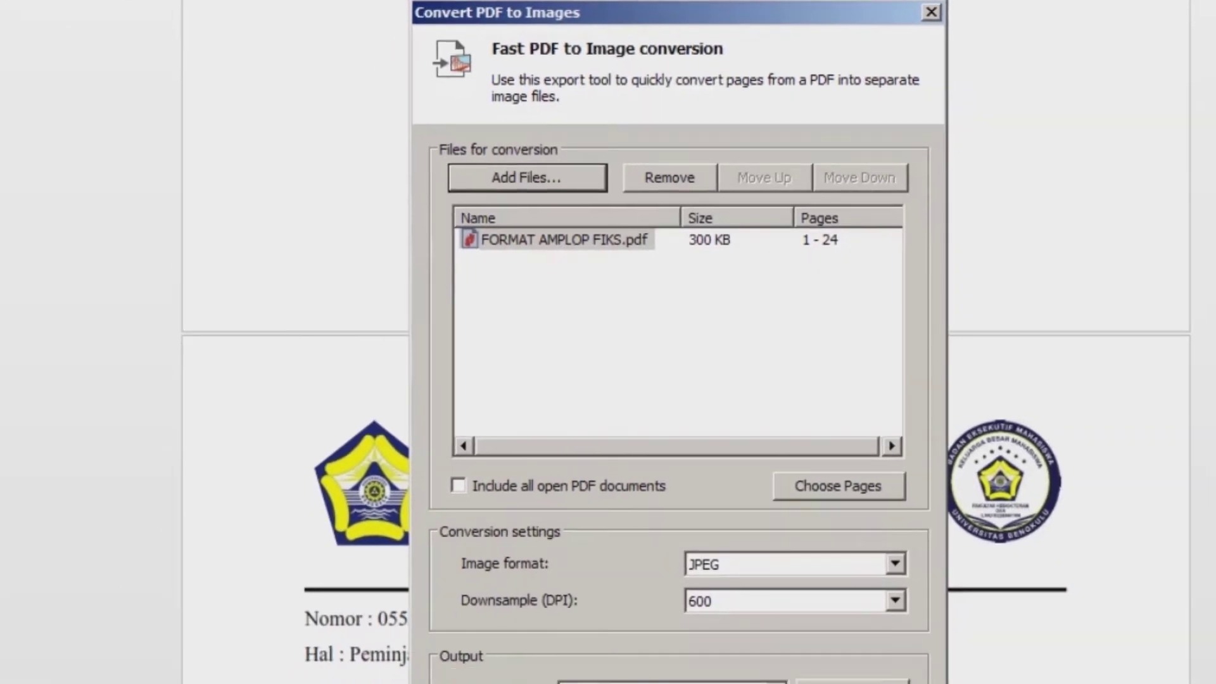
click(895, 564)
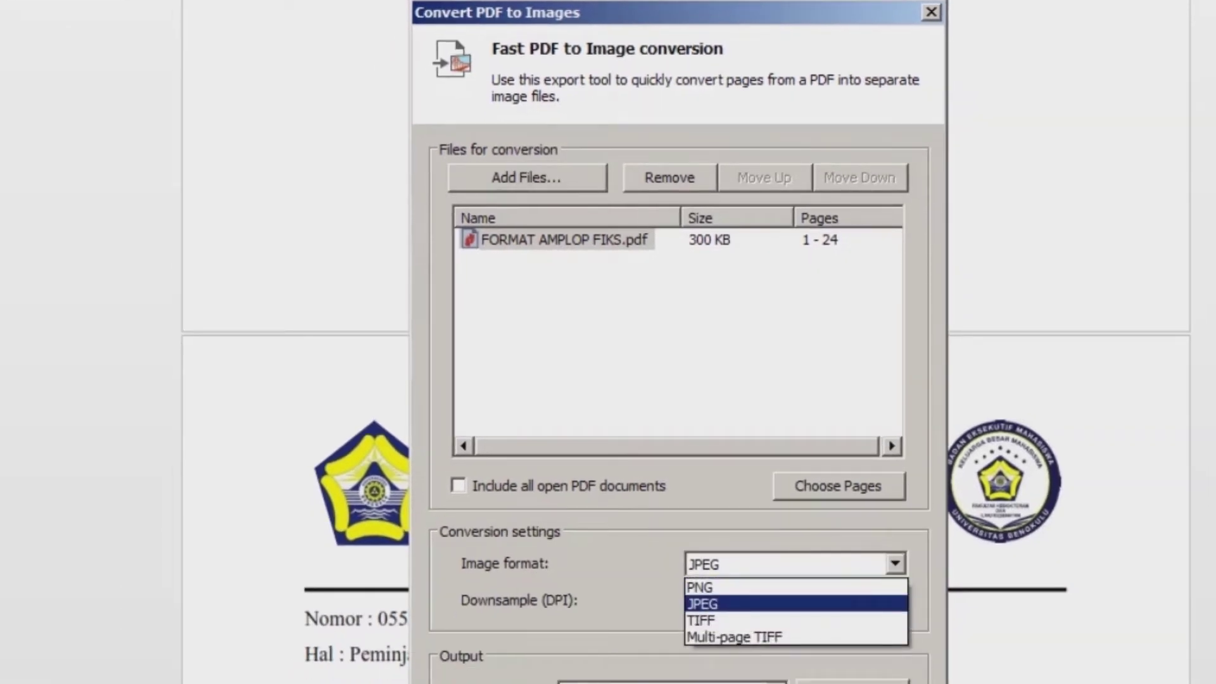
click(794, 604)
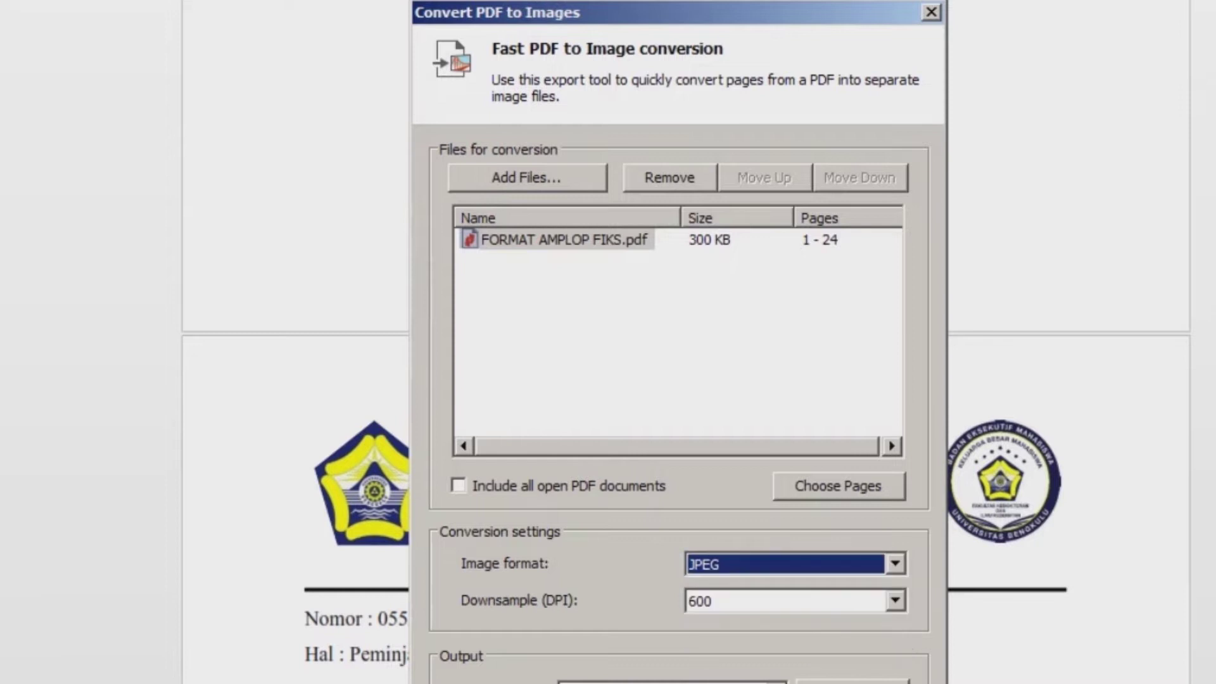
click(895, 600)
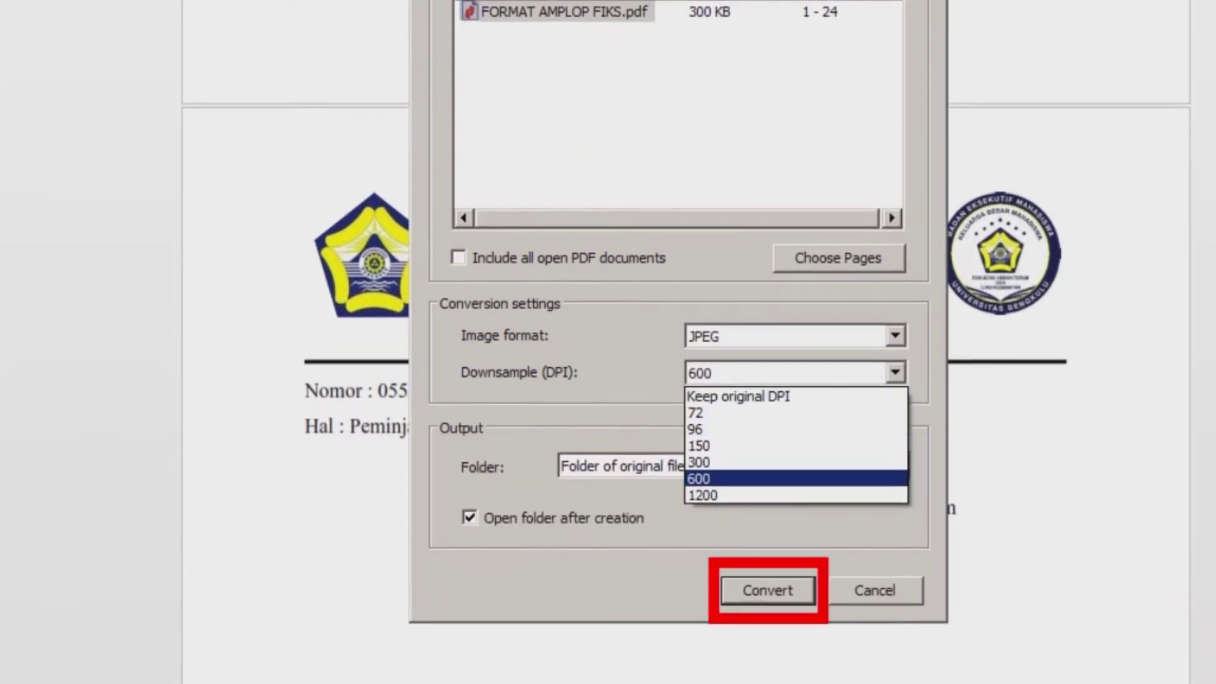
click(795, 479)
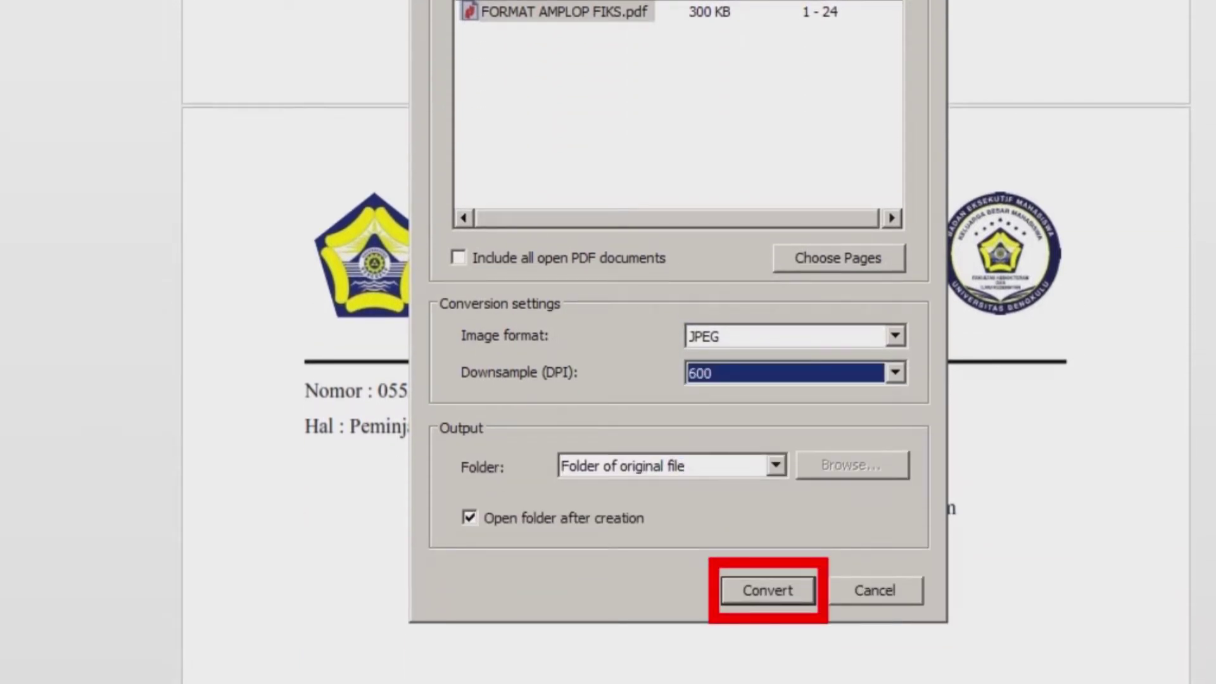
key(Return)
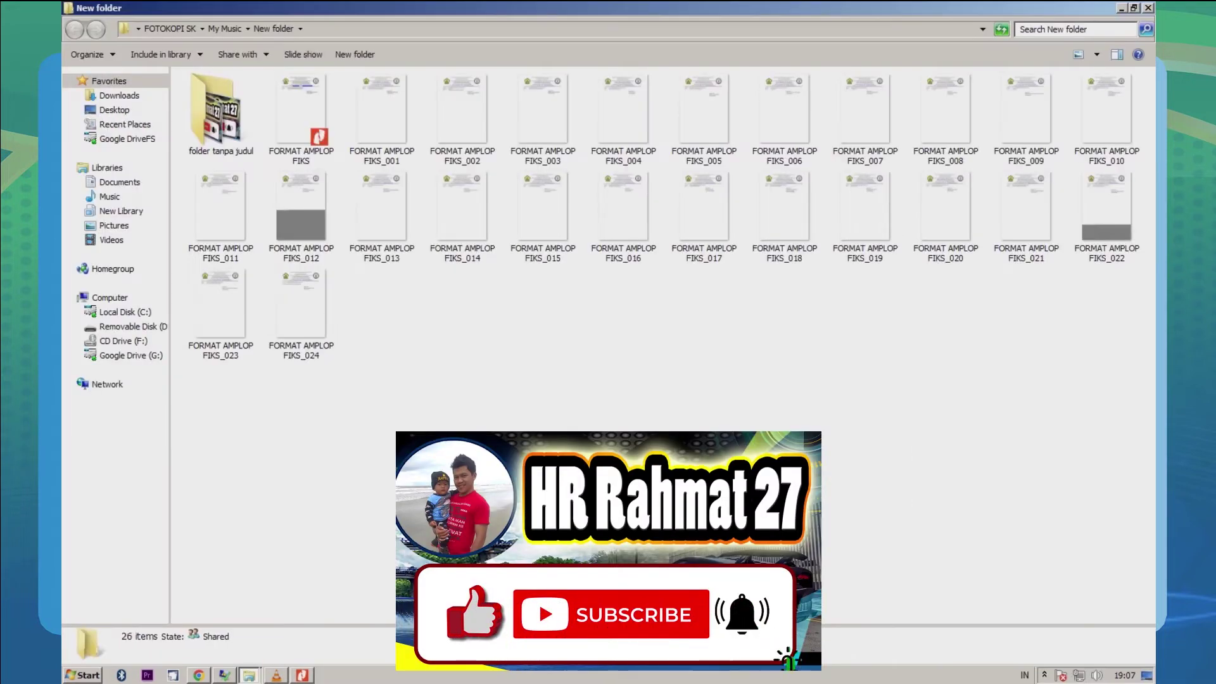
Step: Examine the exported images as larger thumbnails and preview FORMAT AMPLOP FIKS_001 up close
scroll(516, 380, up, 7)
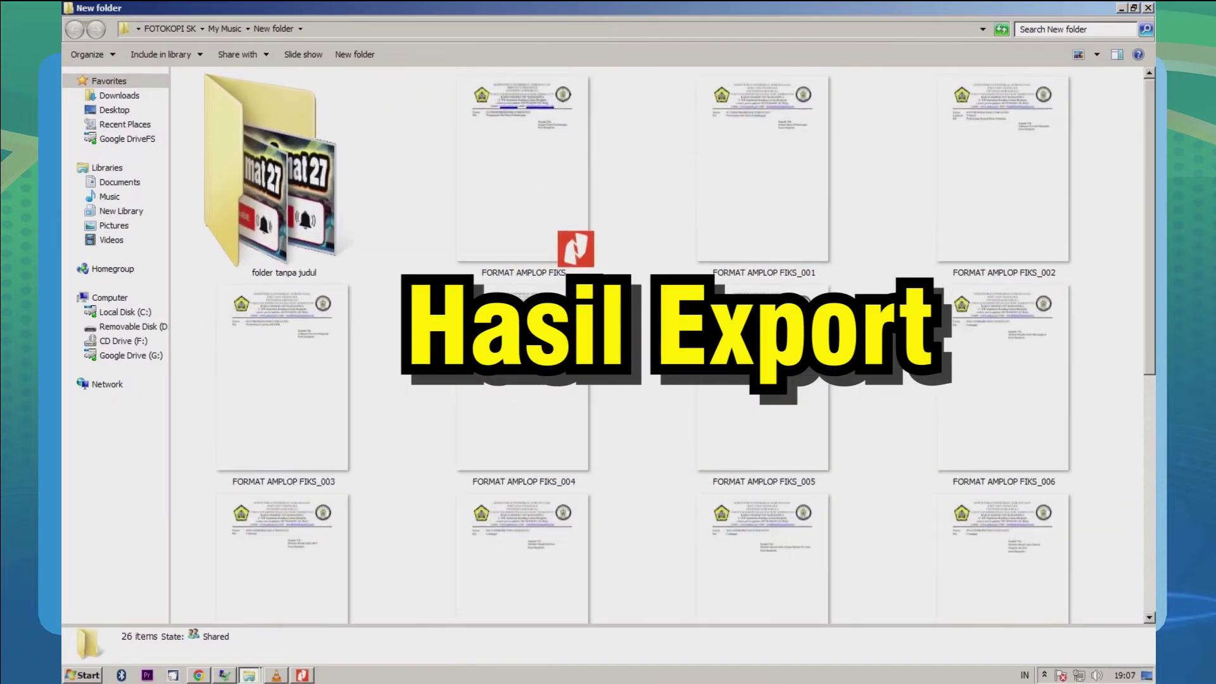
click(764, 174)
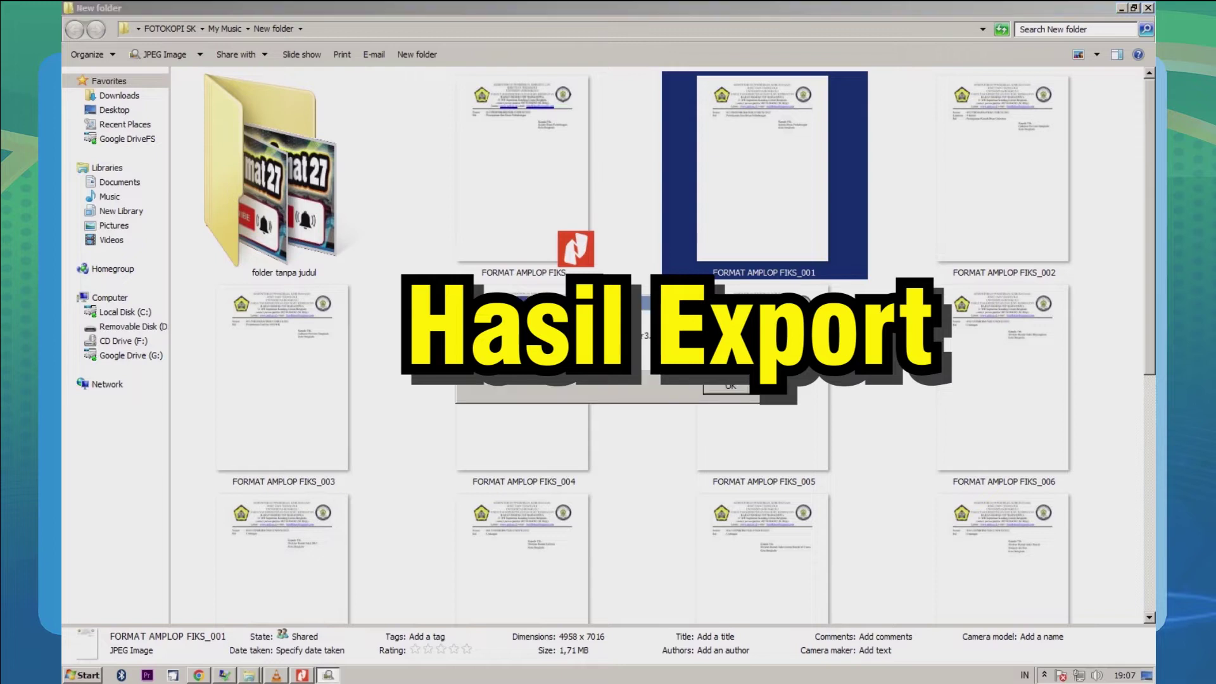
key(Return)
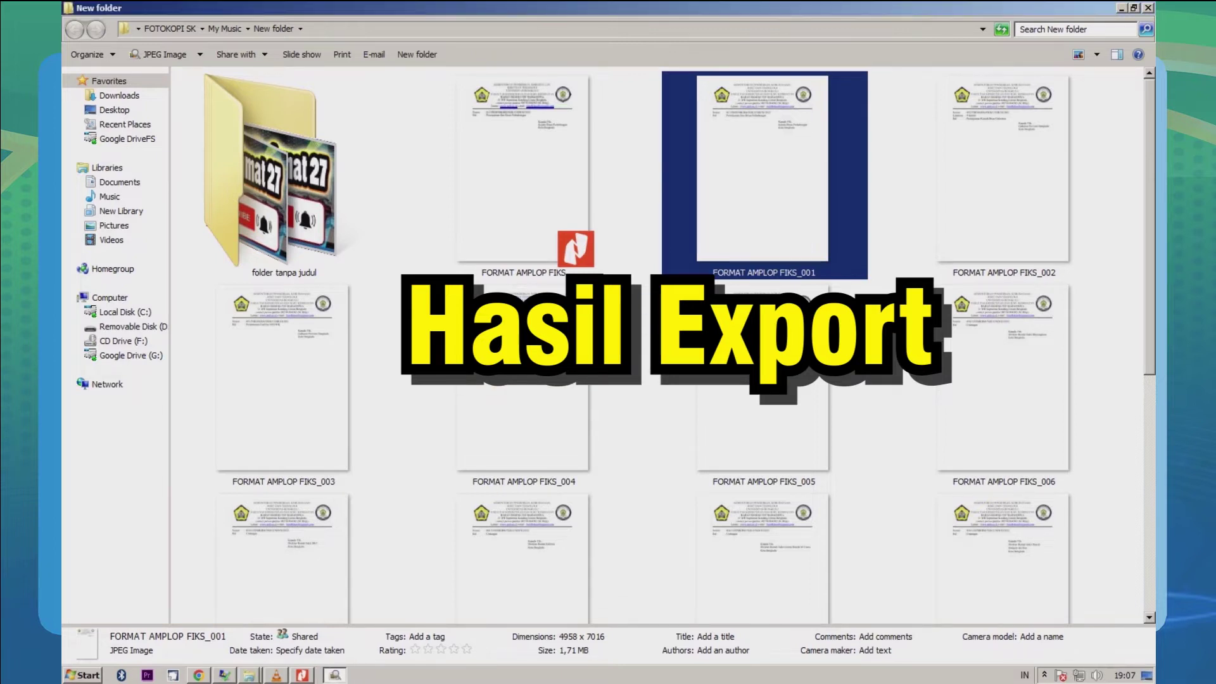
right_click(773, 138)
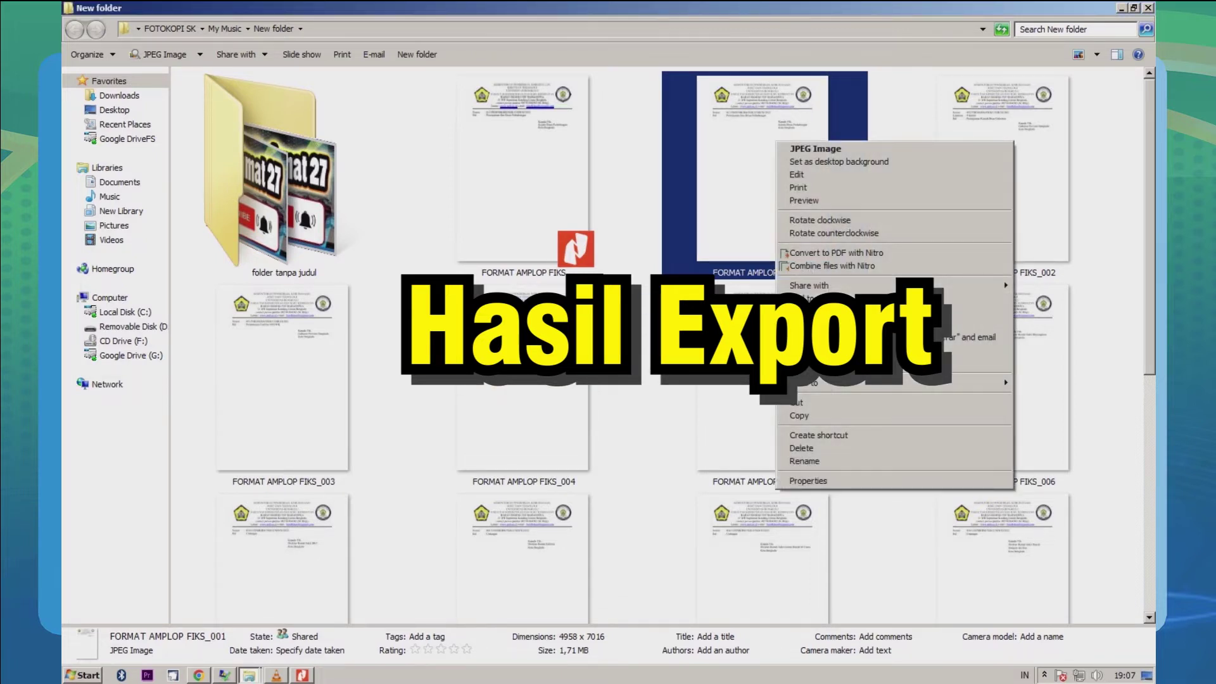
click(804, 200)
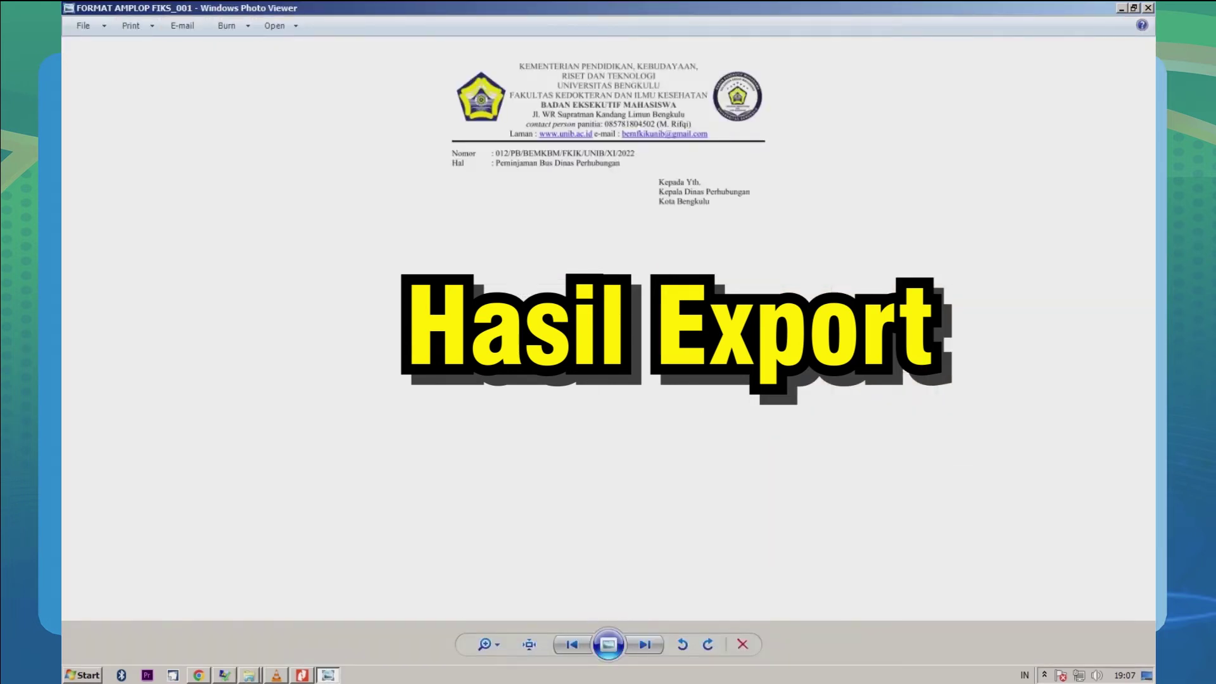
scroll(608, 79, up, 5)
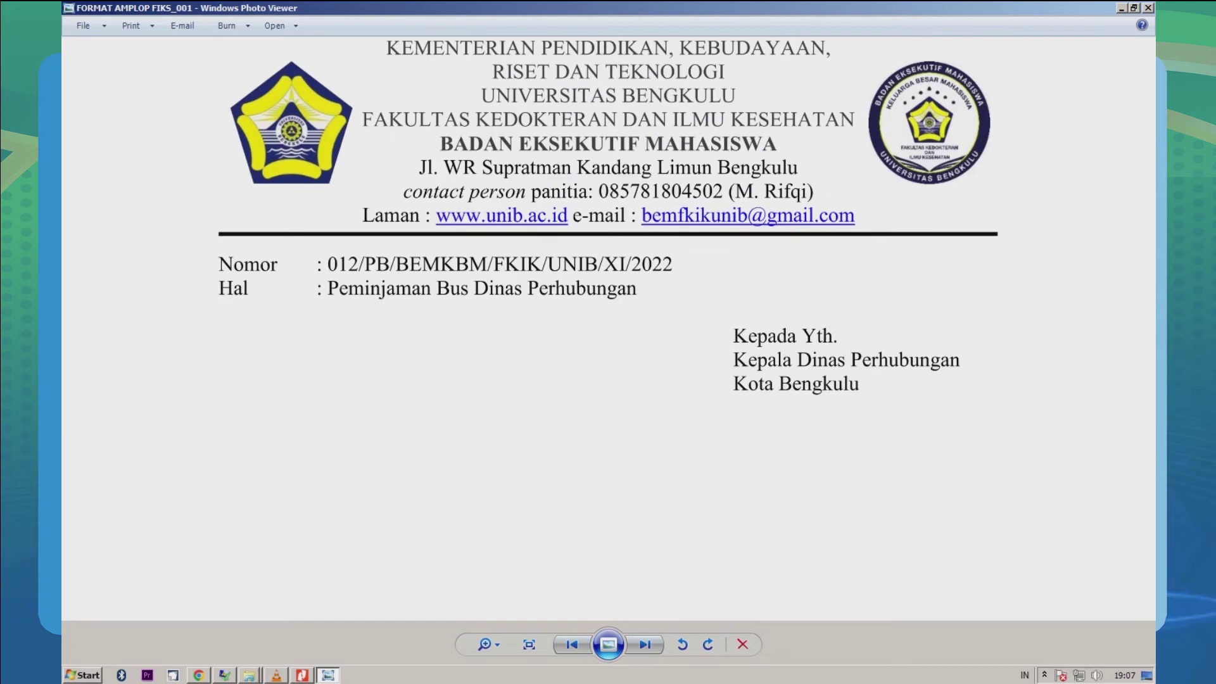
key(ctrl+0)
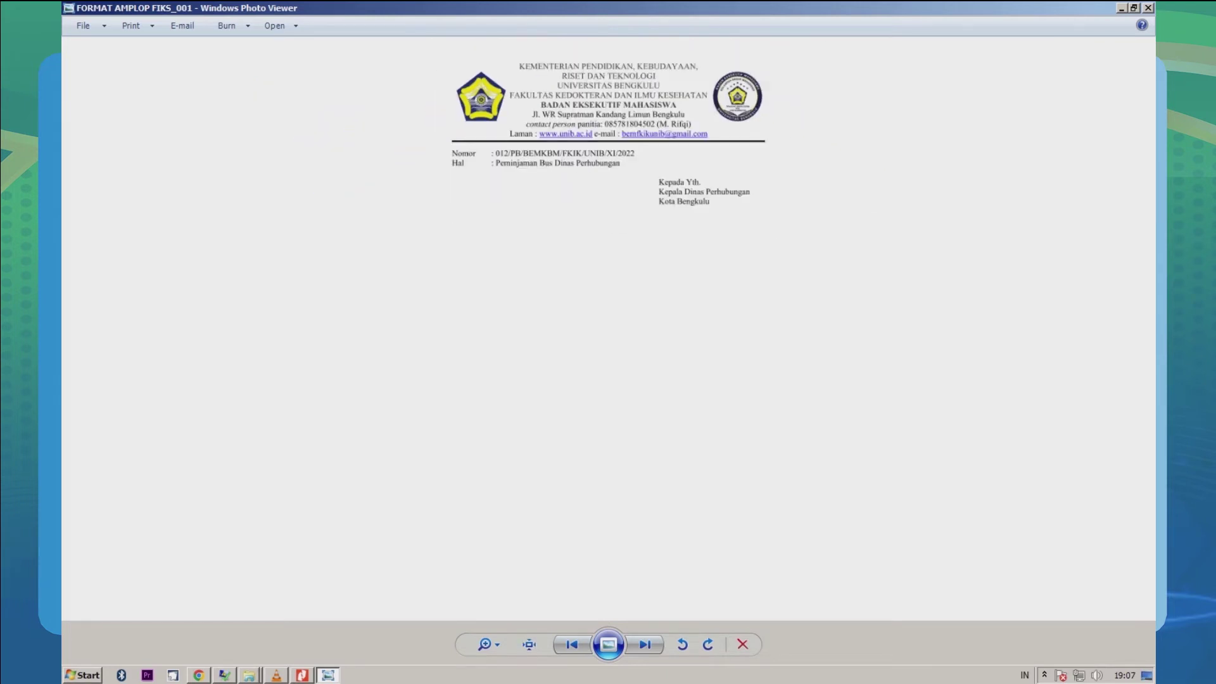
key(alt+F4)
scroll(657, 345, down, 12)
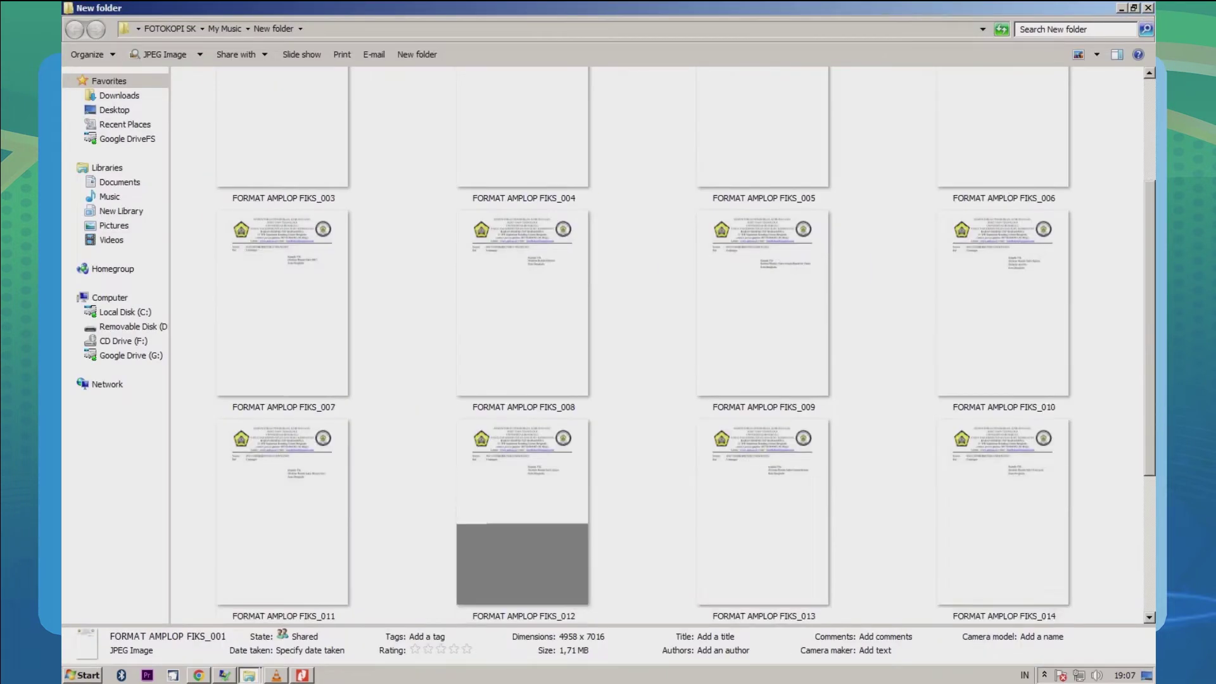
scroll(659, 342, up, 10)
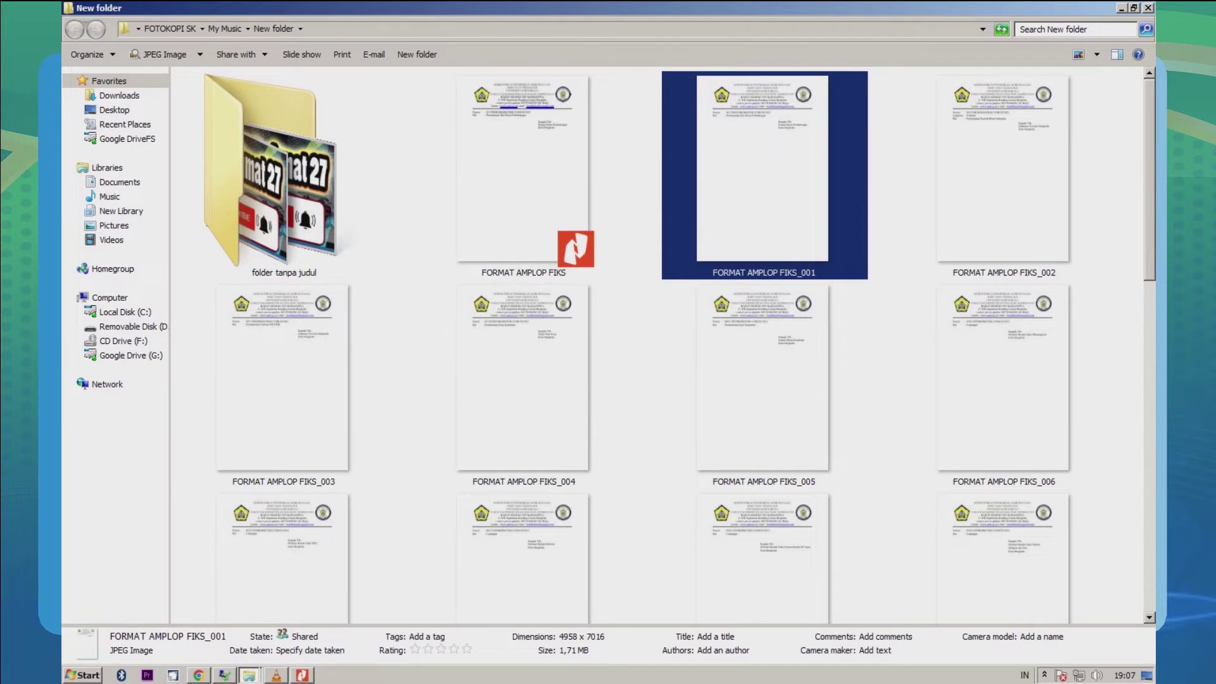
Step: Launch CorelDRAW 12 and create a new blank document
click(83, 675)
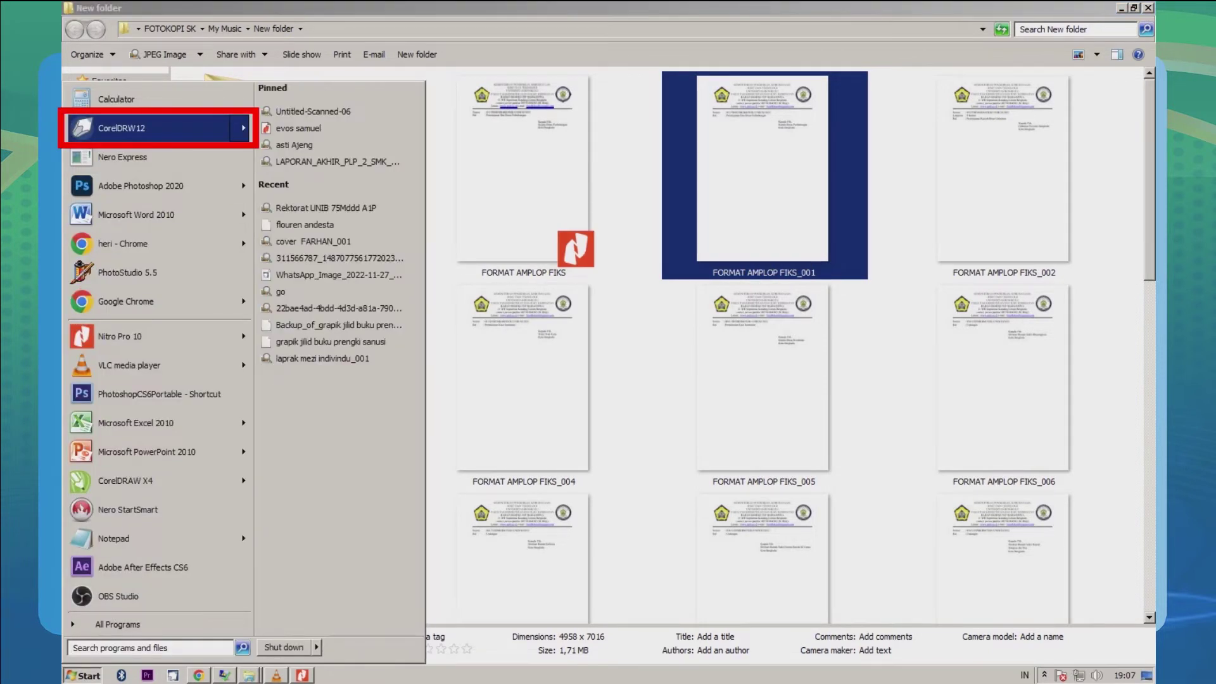
click(124, 127)
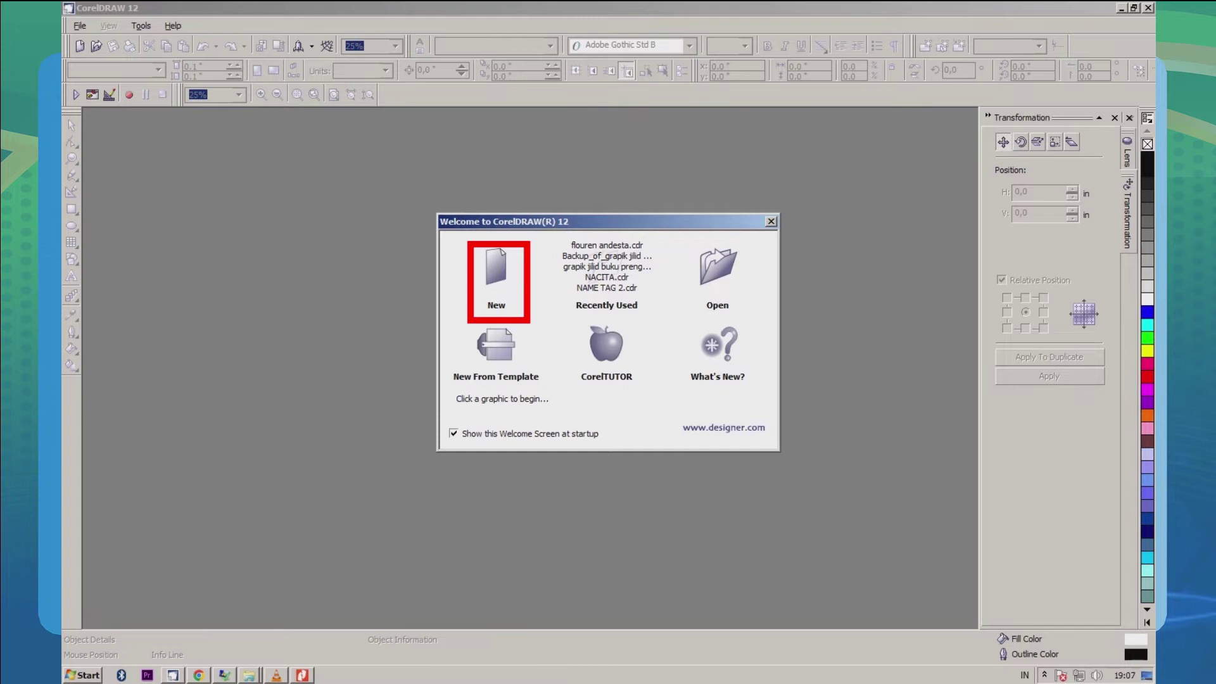
click(497, 267)
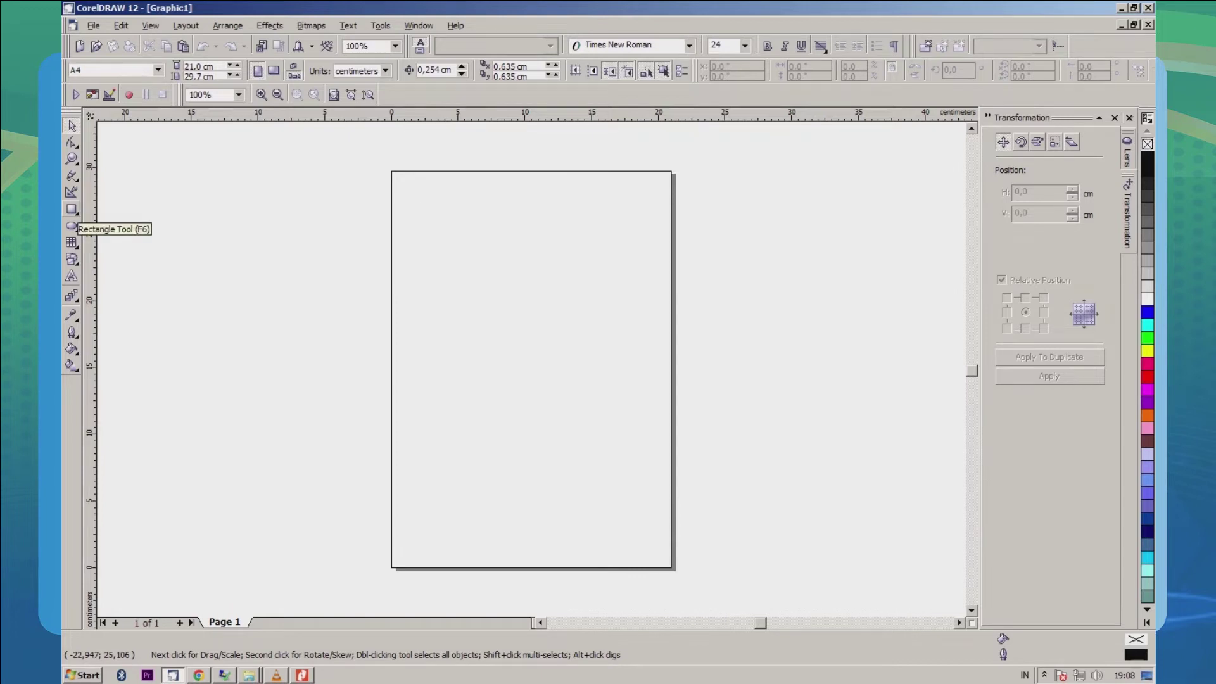
Step: Draw a rectangle about 119 mm wide and 210 mm high on the page and set the drawing units to millimeters
click(72, 209)
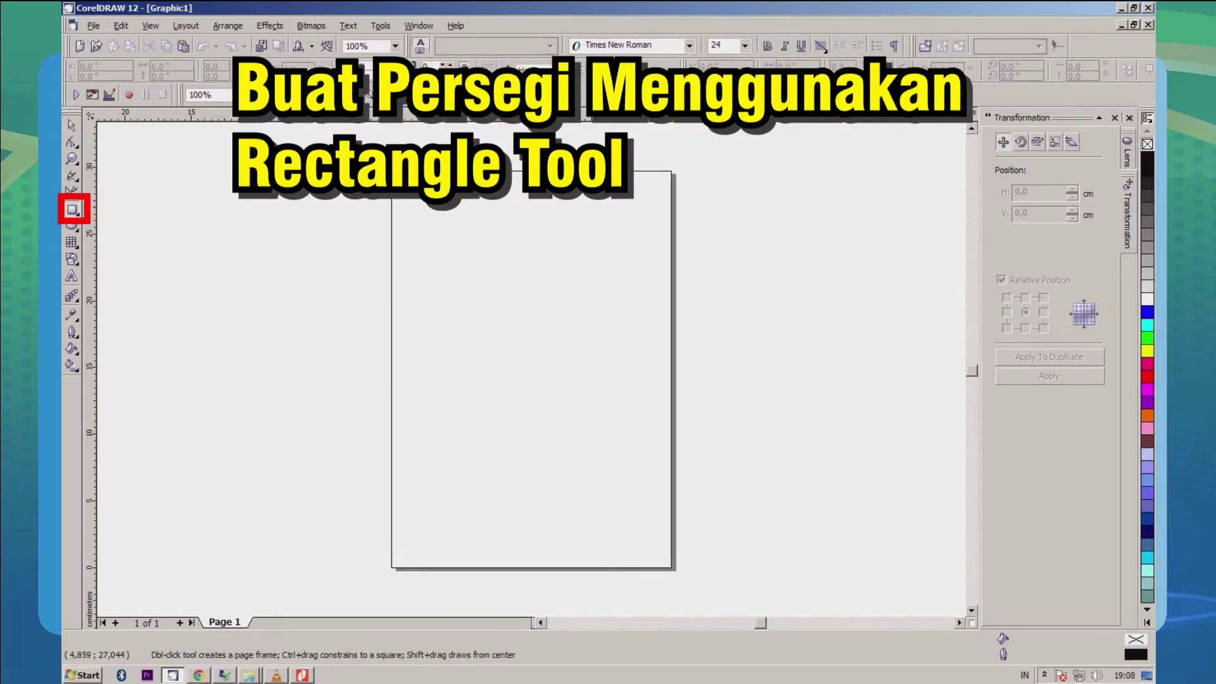
drag(450, 202, 467, 247)
mouse_move(704, 222)
mouse_down()
mouse_move(868, 583)
mouse_move(944, 596)
mouse_move(934, 611)
mouse_move(1000, 627)
mouse_up()
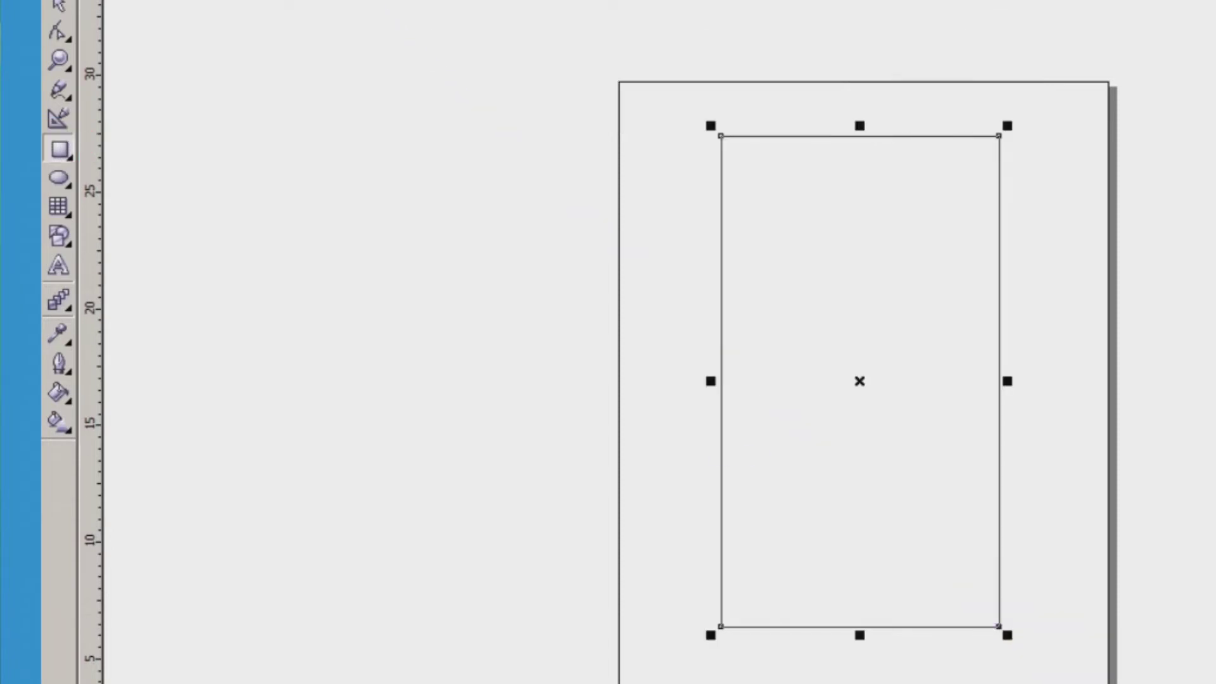
click(616, 89)
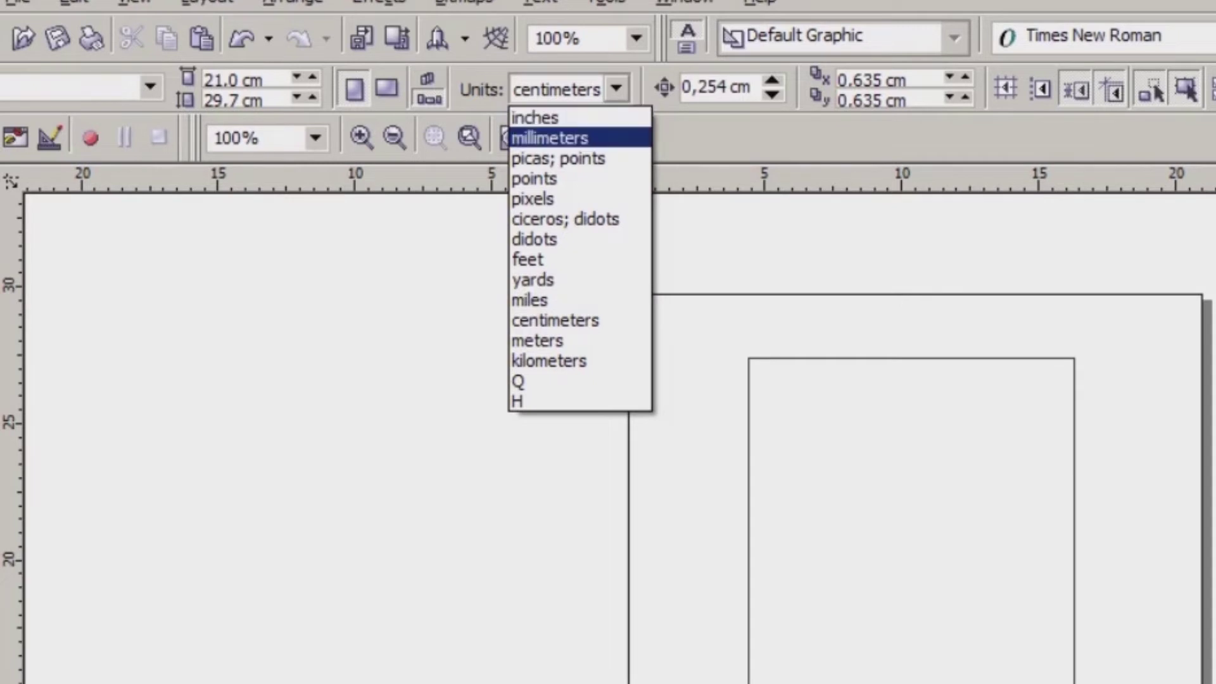
click(550, 138)
Step: Resize the rectangle to 110 mm wide and 229 mm high
click(922, 548)
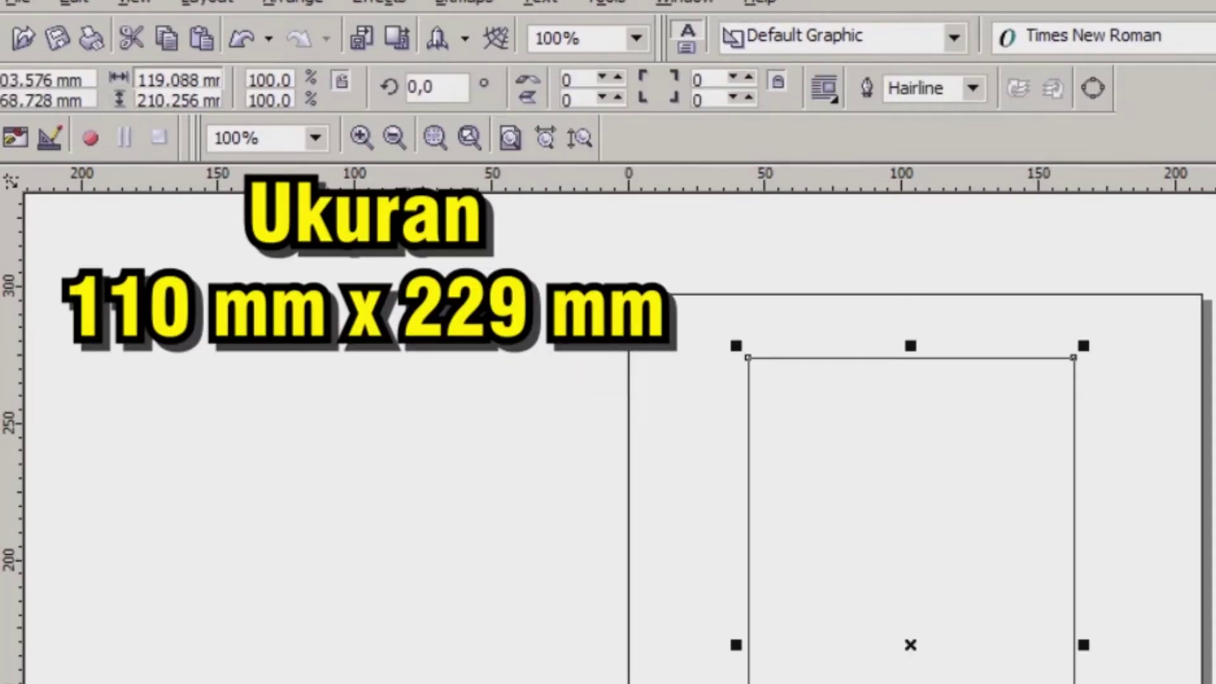
drag(147, 79, 203, 79)
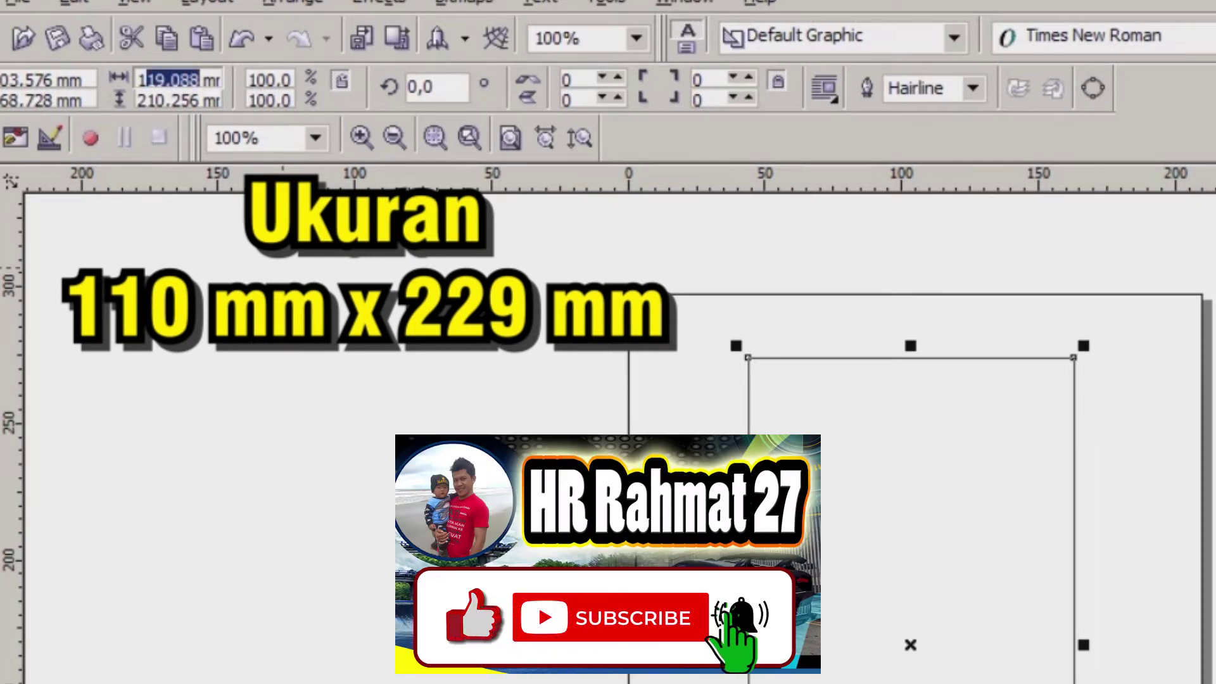
text(10)
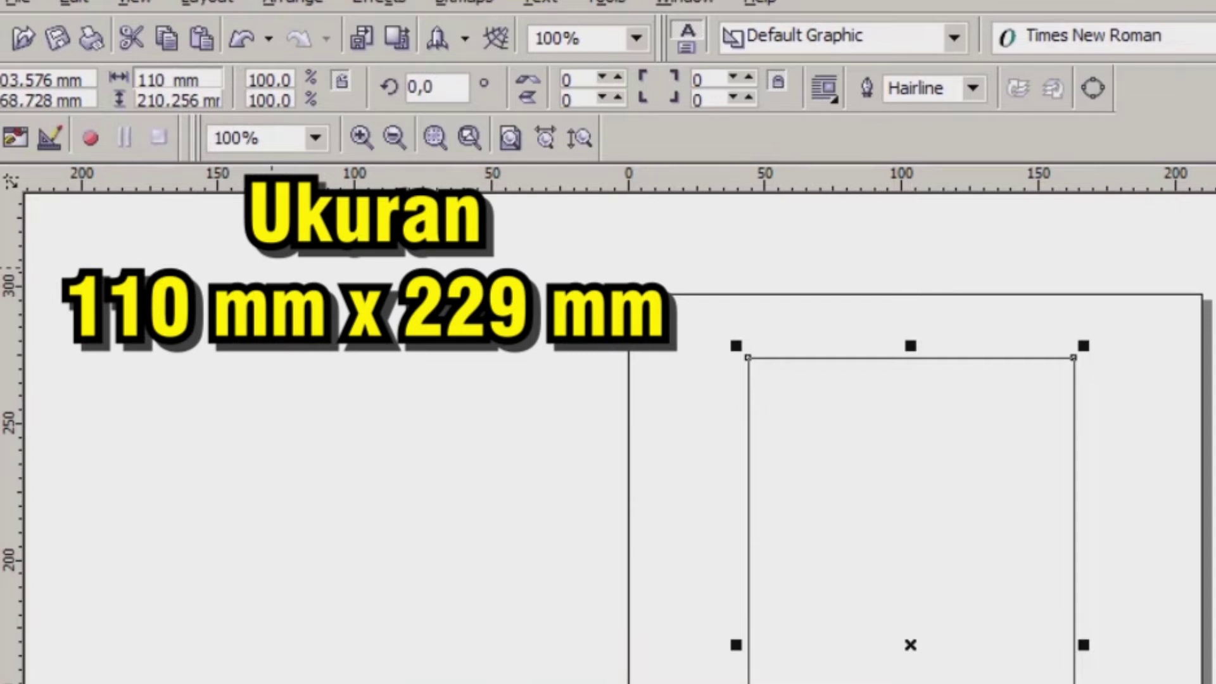
key(Tab)
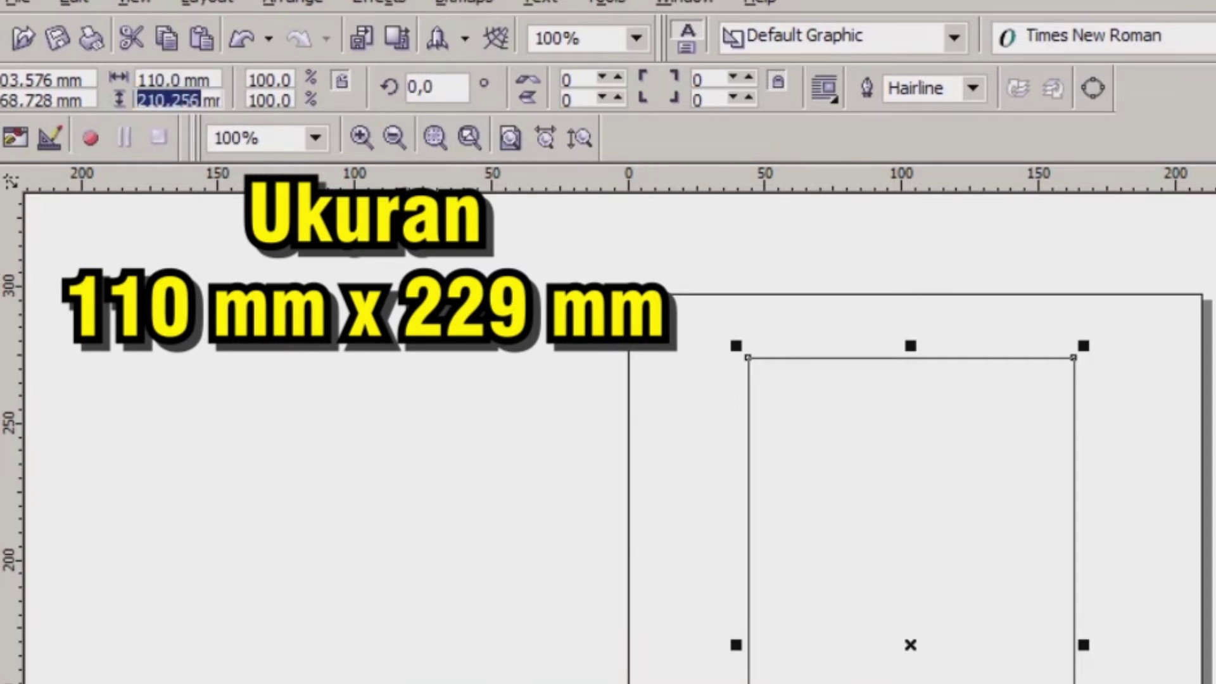
text(229)
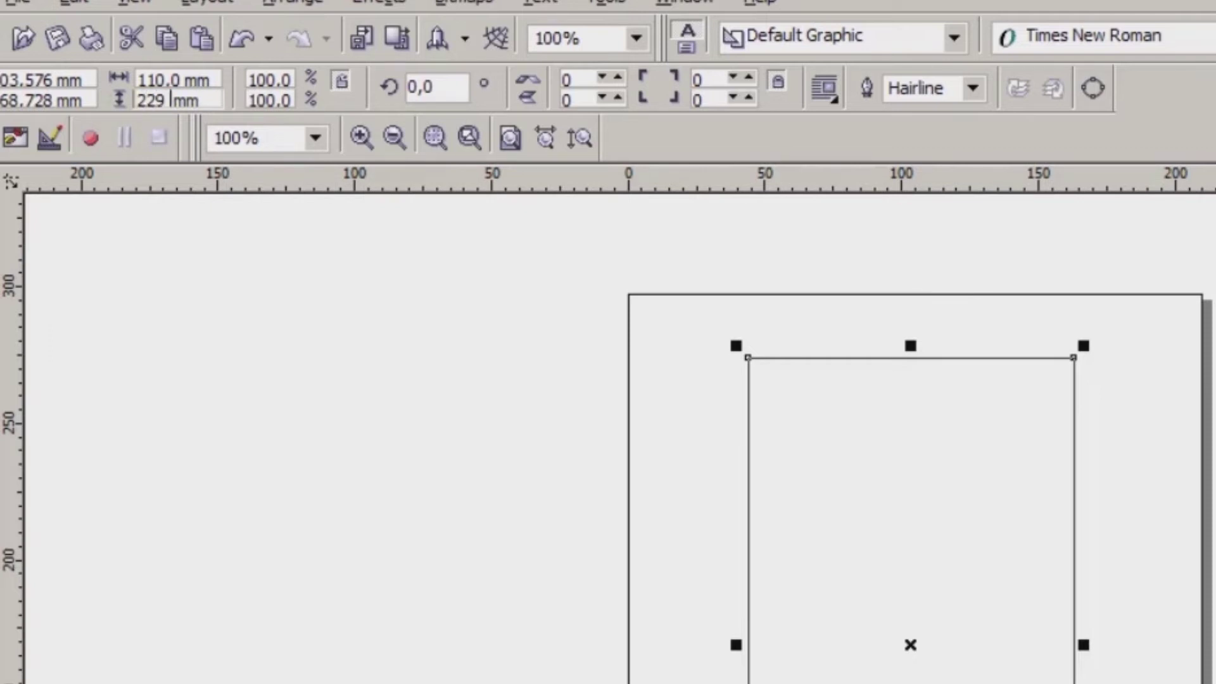
key(Return)
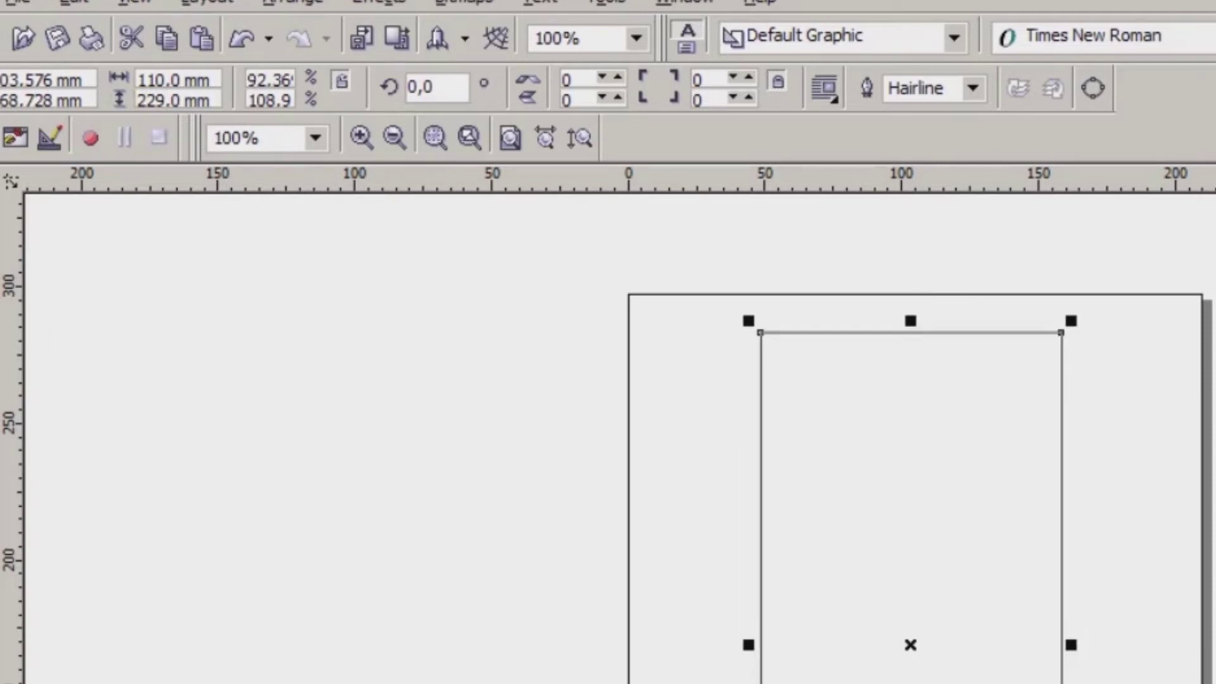
click(473, 508)
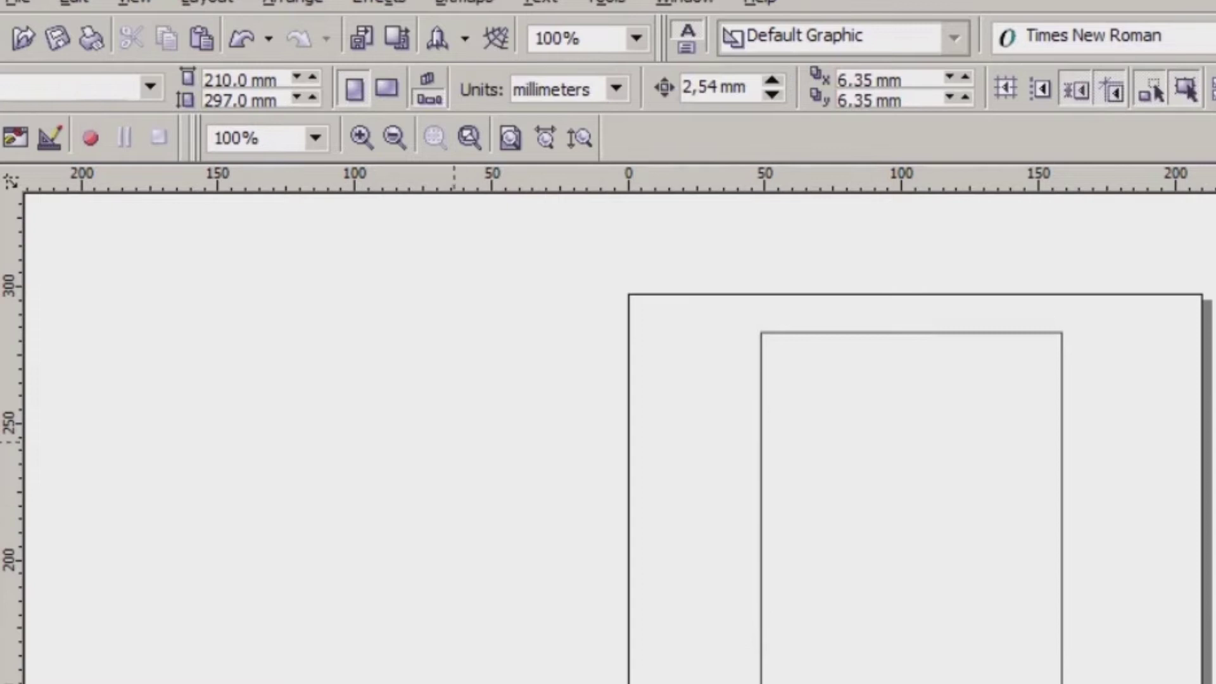
Step: Center the 110 x 229 mm rectangle on the page
scroll(381, 372, down, 3)
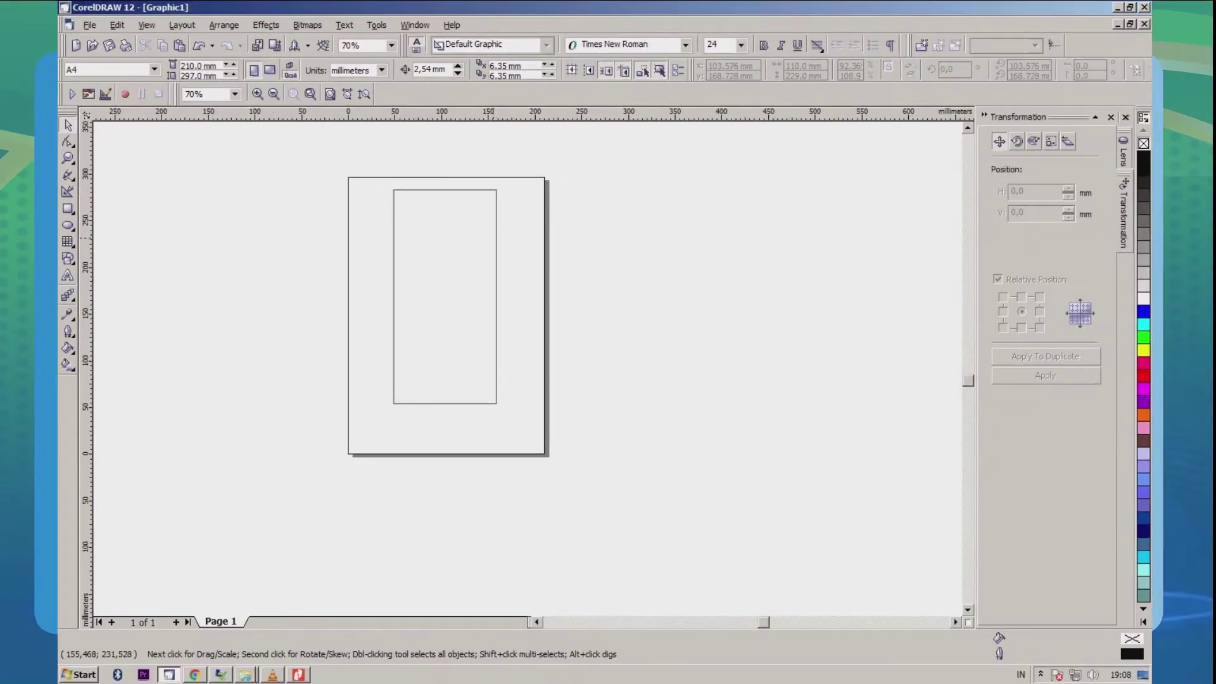
click(516, 269)
key(p)
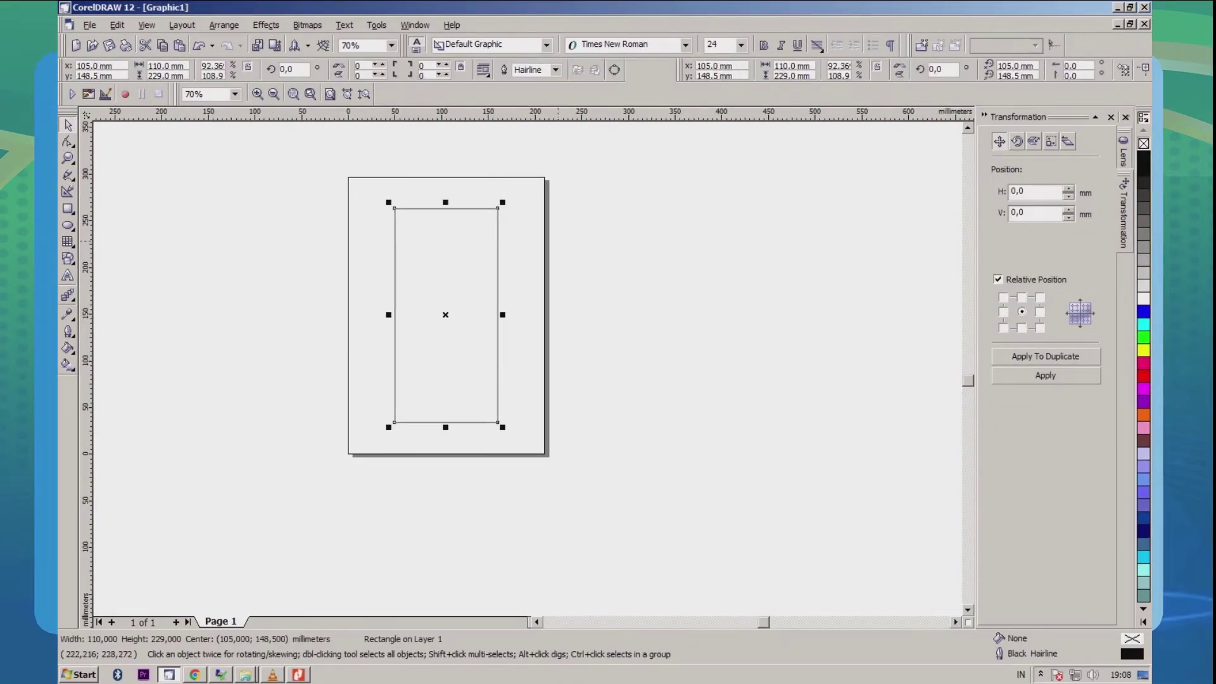
key(Escape)
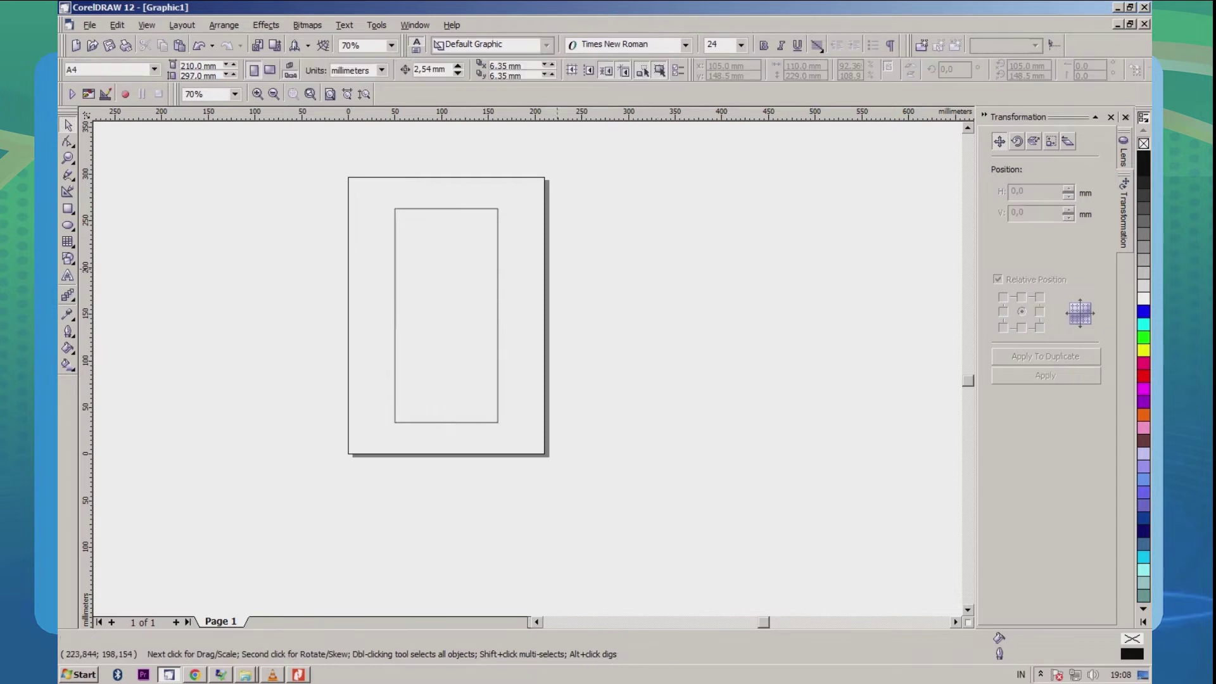
Step: Remove the outline color of the rectangle
scroll(477, 273, up, 3)
click(454, 265)
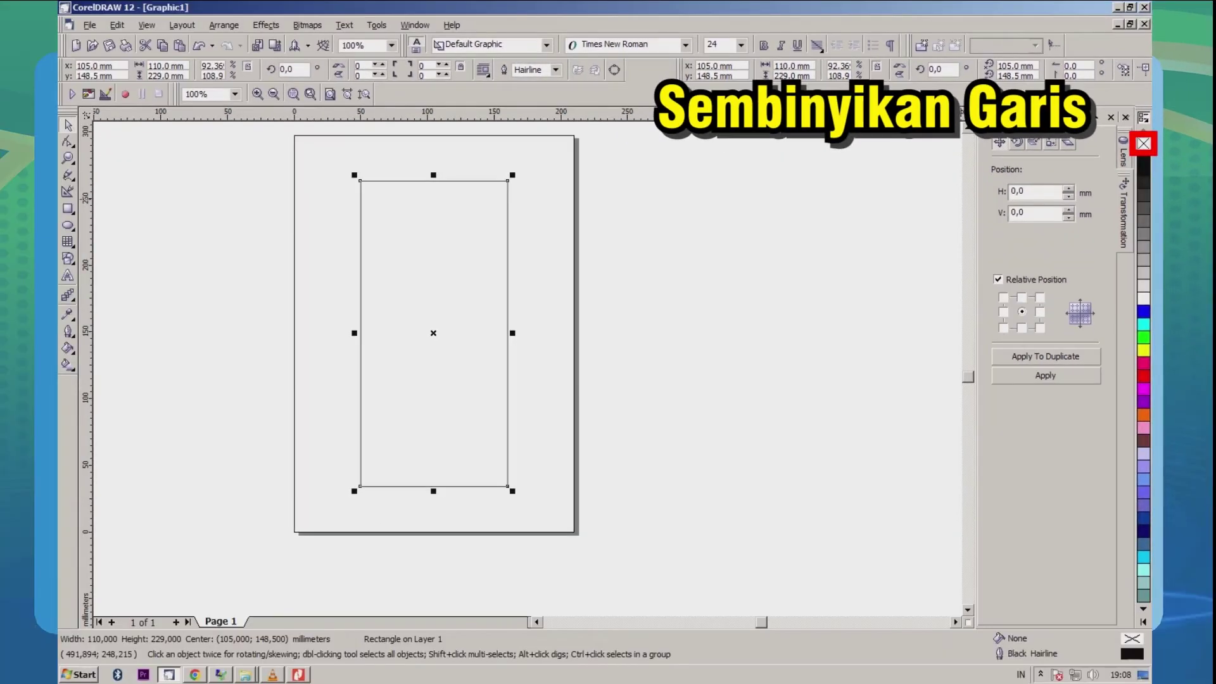
right_click(1155, 217)
Step: Add pages to the document up to Page 24, pasting a copy of the outline-free rectangle onto each new page
click(450, 231)
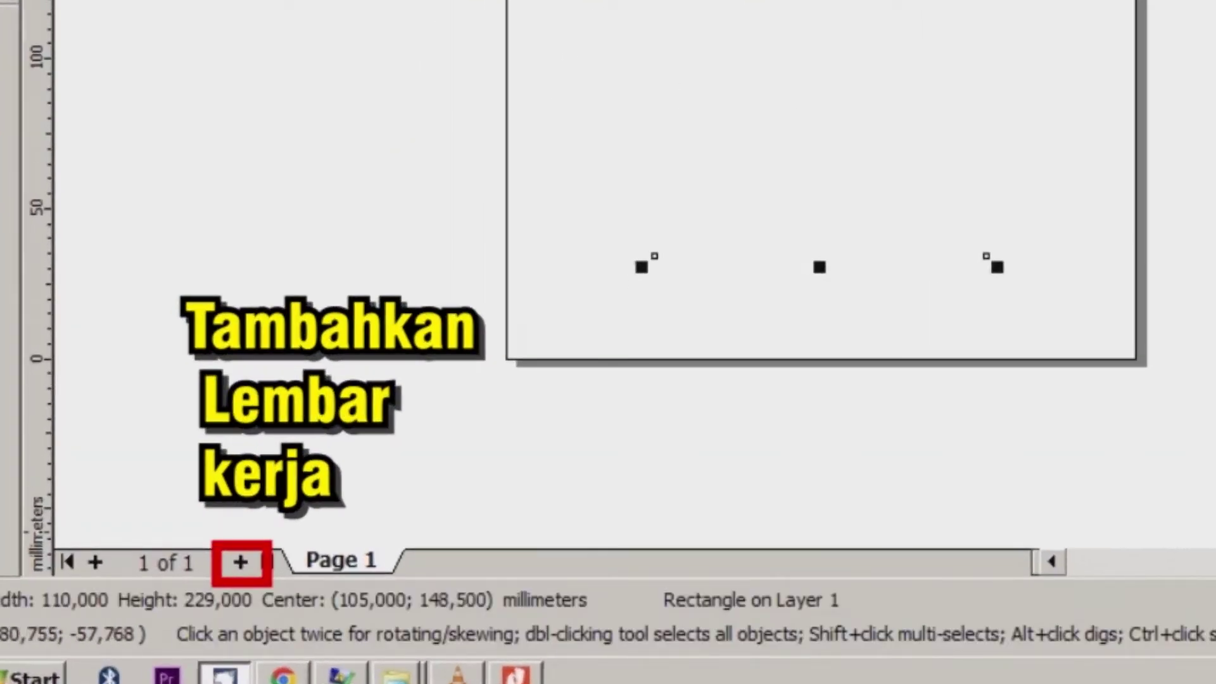
click(240, 562)
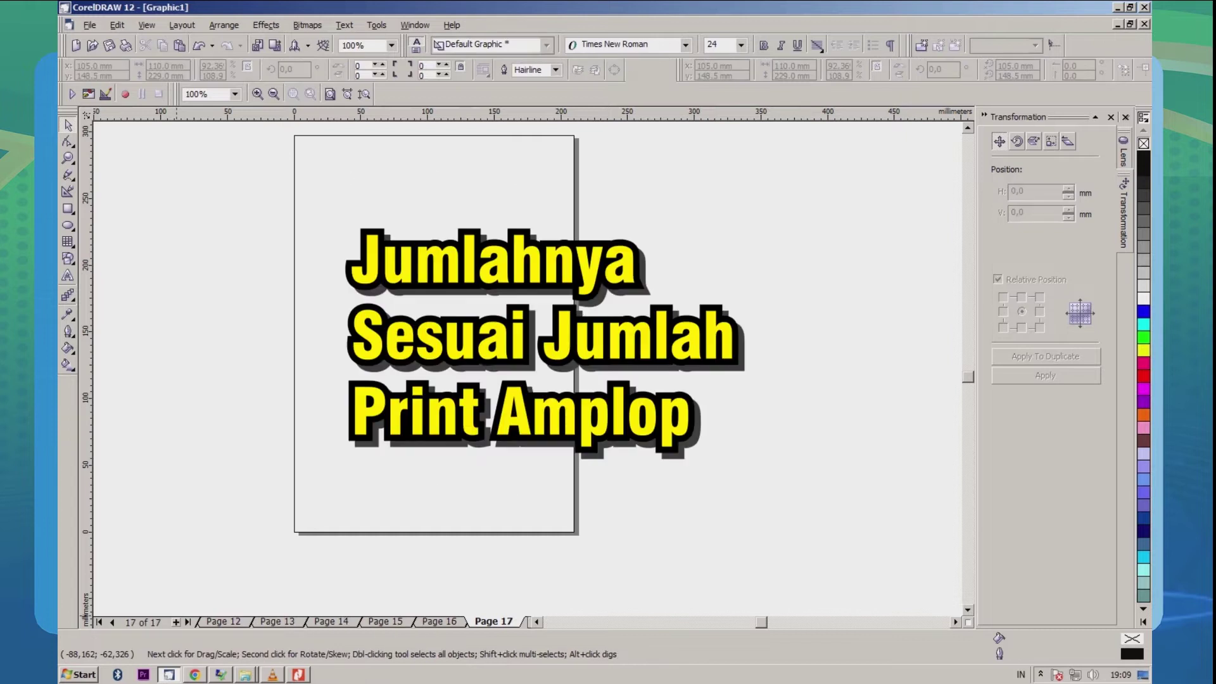
click(176, 623)
key(ctrl+v)
click(176, 623)
key(ctrl+v)
click(176, 623)
key(ctrl+v)
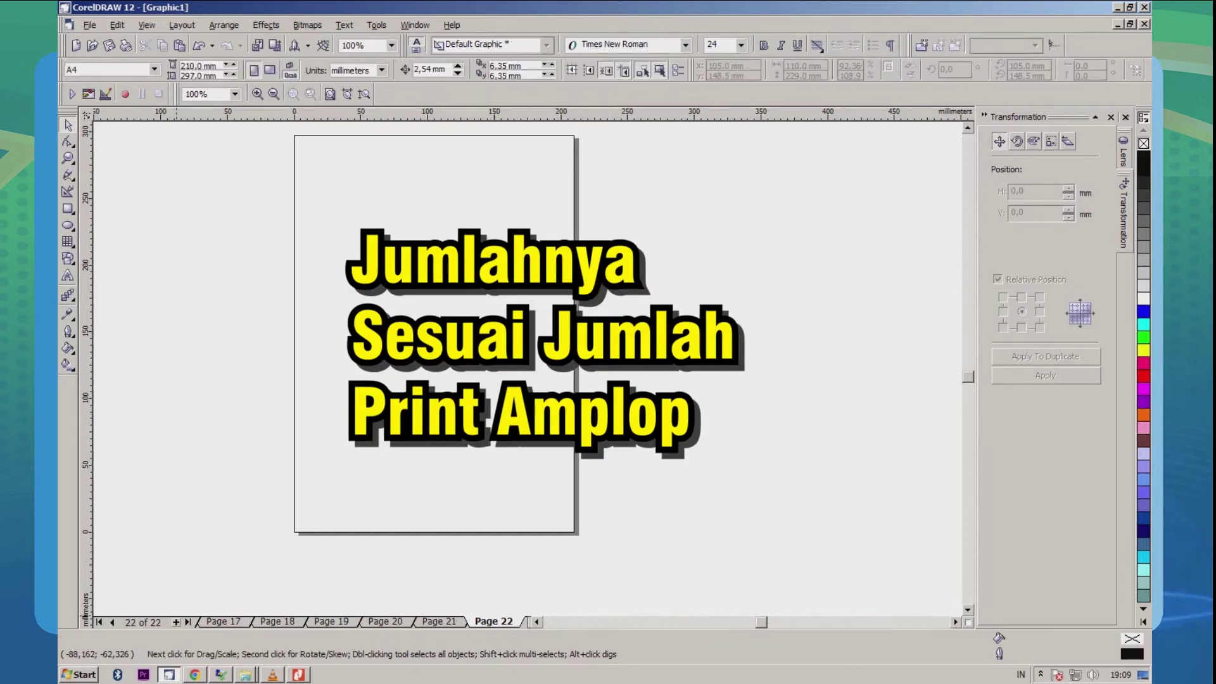
key(ctrl+v)
click(176, 622)
key(ctrl+v)
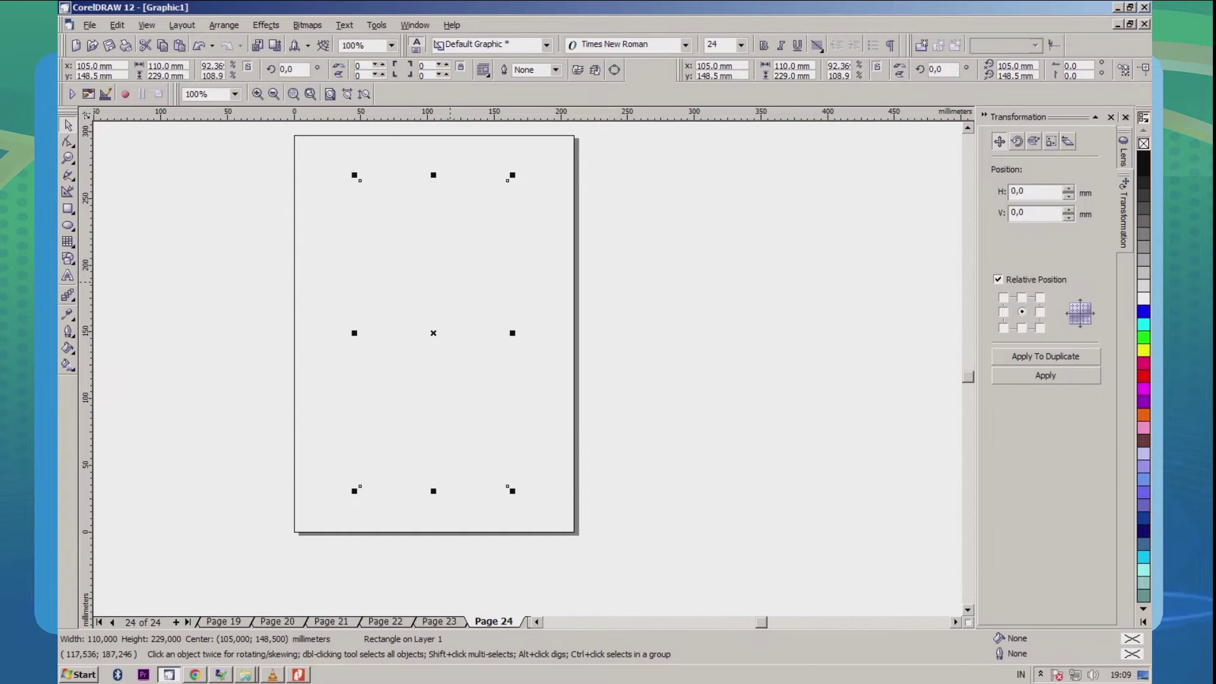
Step: Switch to the exported images folder in Windows Explorer and select the JPEG files FORMAT AMPLOP FIKS_001 through FORMAT AMPLOP FIKS_024
click(747, 329)
click(245, 674)
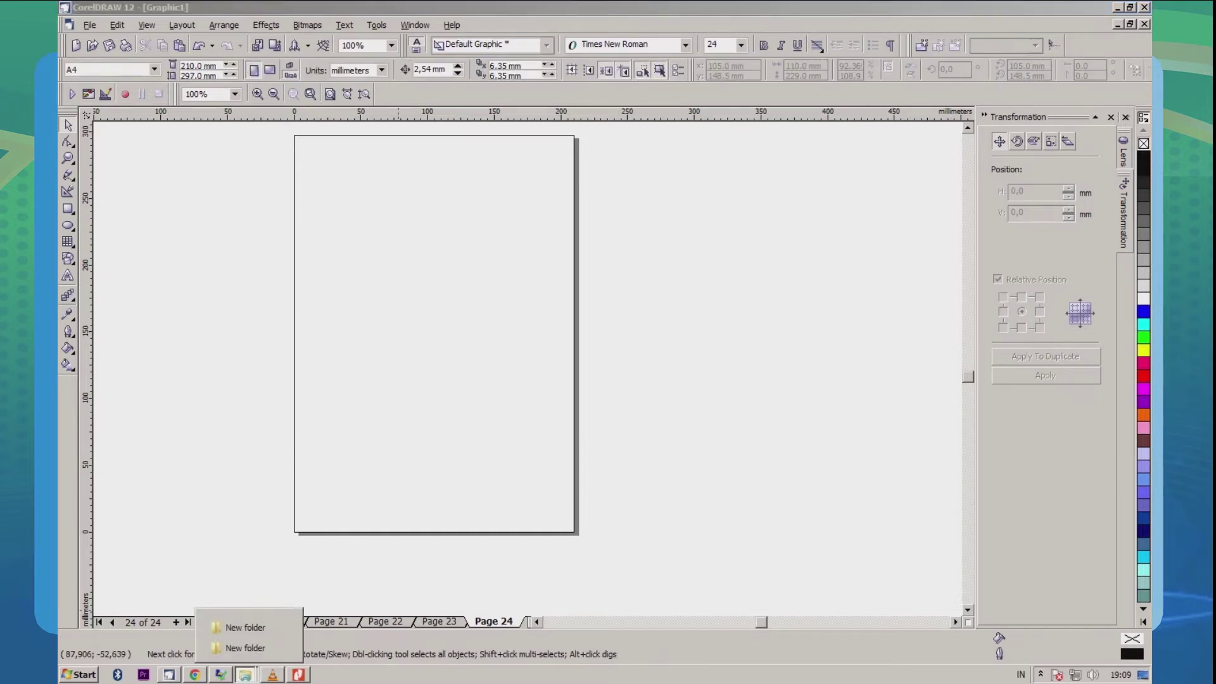
click(245, 627)
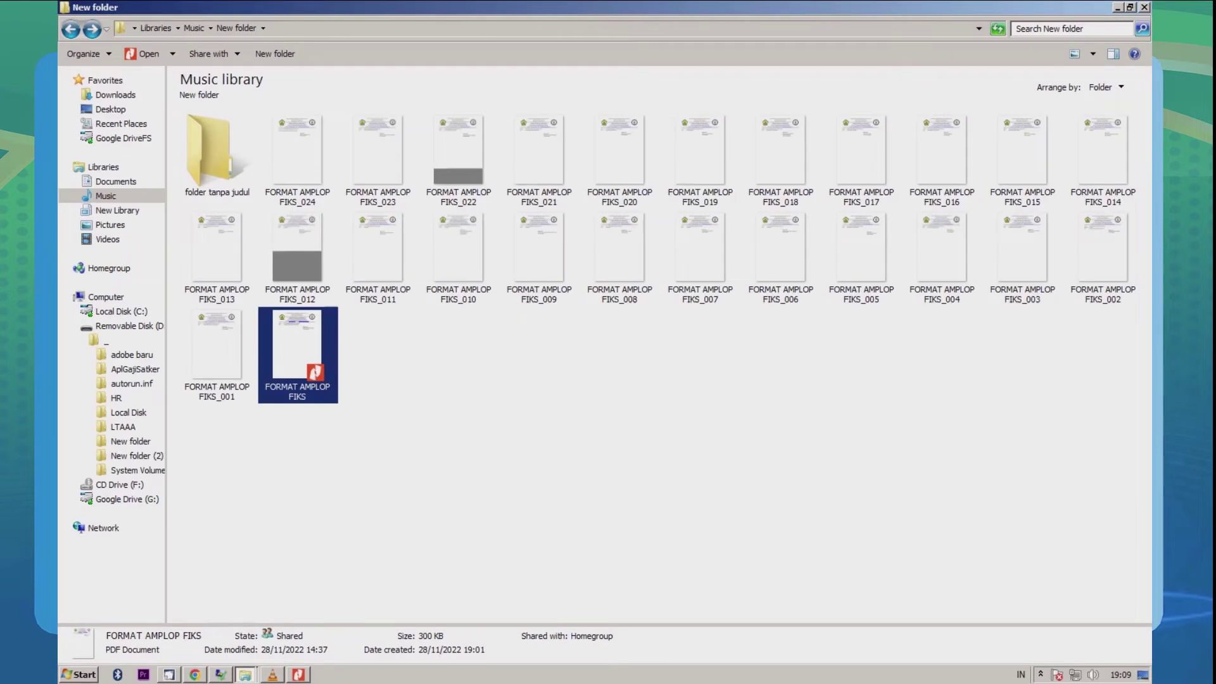
click(216, 355)
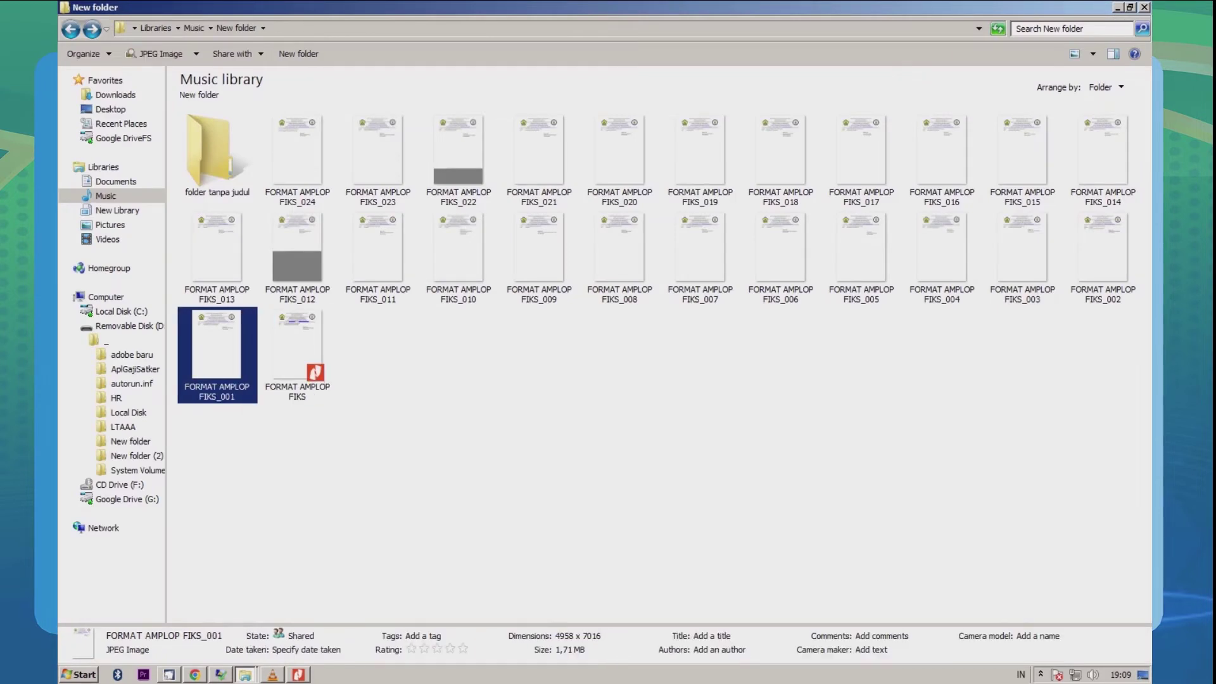
shift+click(297, 152)
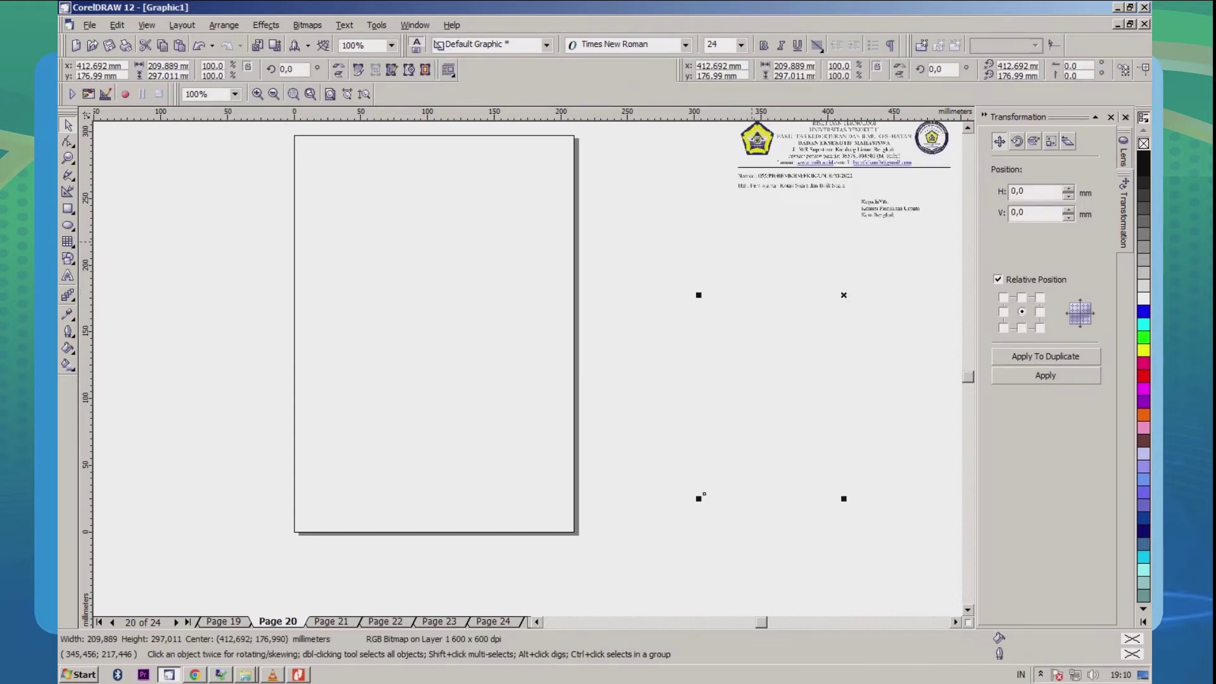
Step: Place a horizontal guideline along the upper edge of the invisible rectangle on Page 20
scroll(665, 323, down, 2)
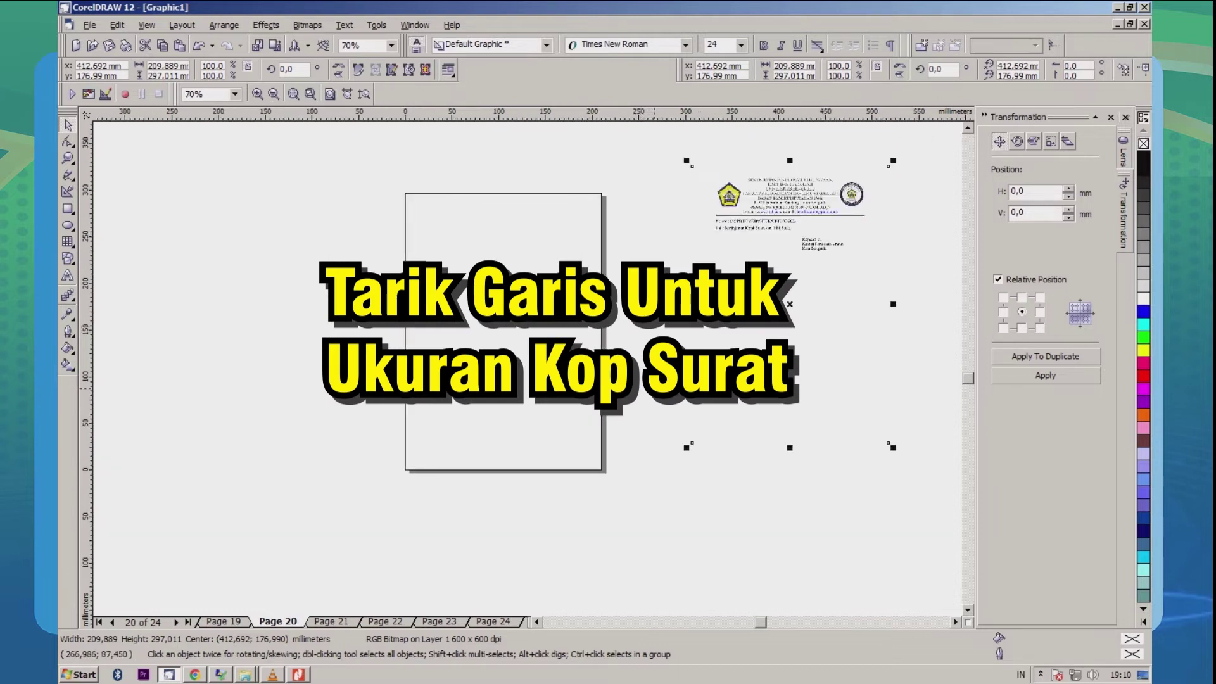
click(642, 437)
scroll(631, 461, down, 1)
click(510, 325)
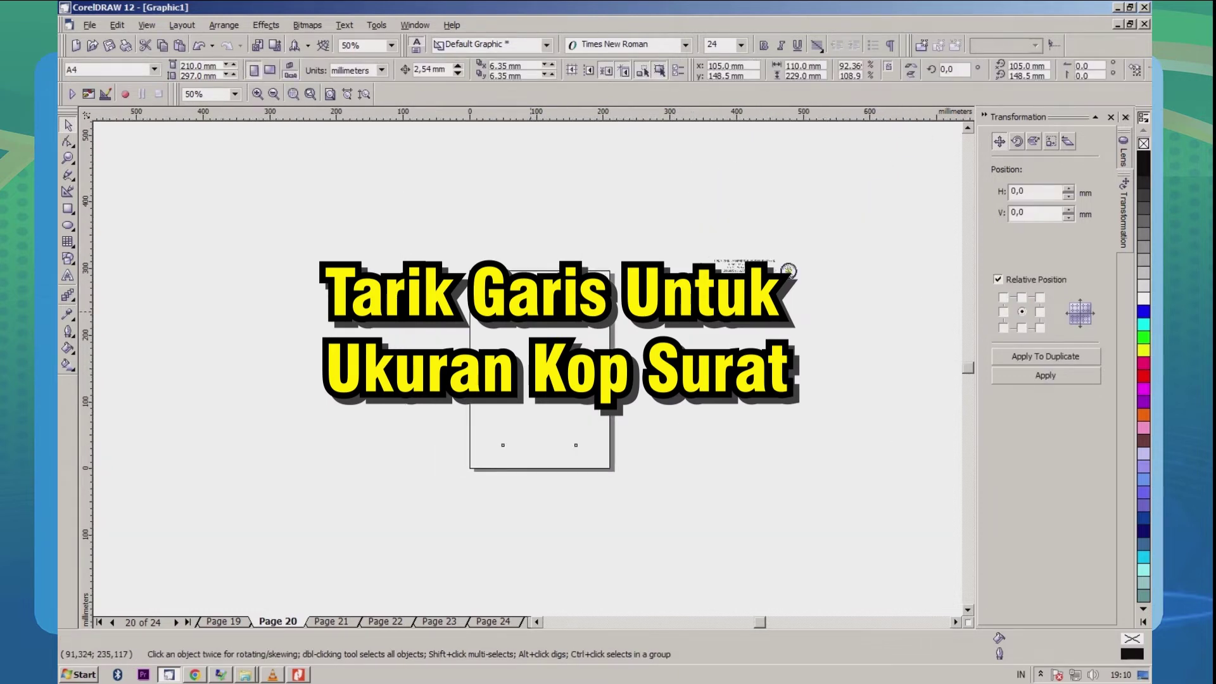
scroll(511, 325, up, 5)
scroll(597, 280, up, 2)
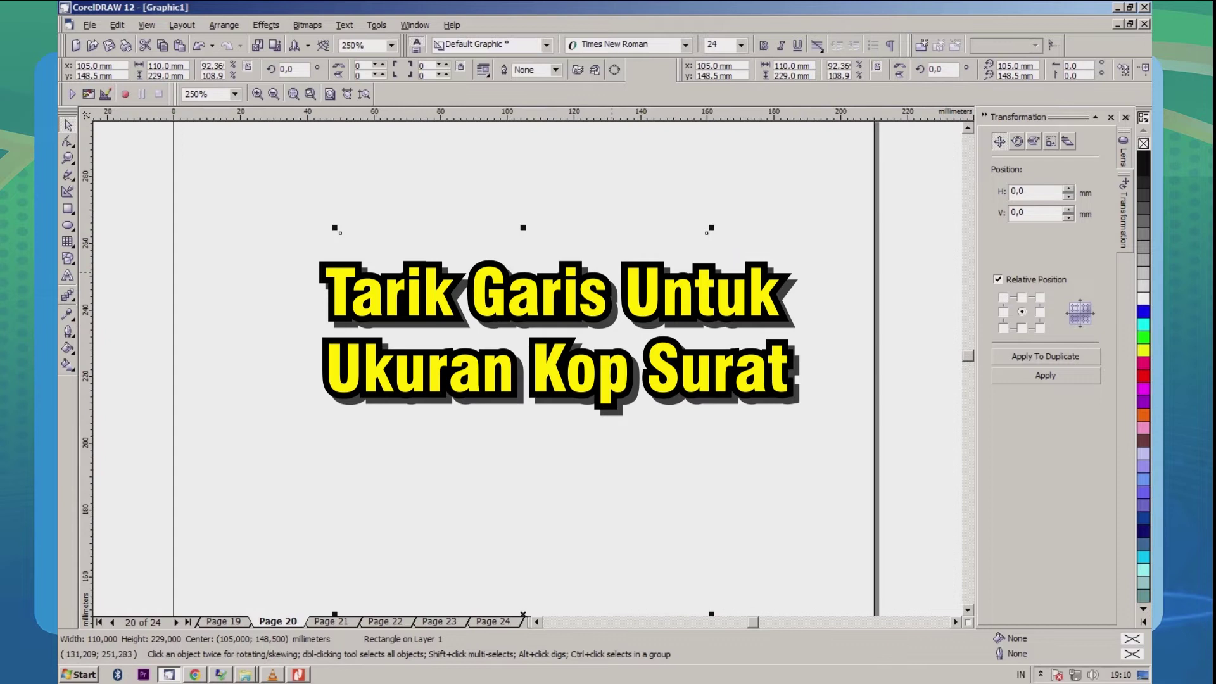
drag(591, 112, 593, 169)
drag(592, 217, 591, 233)
Step: Place vertical guidelines along both side edges of the rectangle, at about 50 mm and 160 mm
click(411, 322)
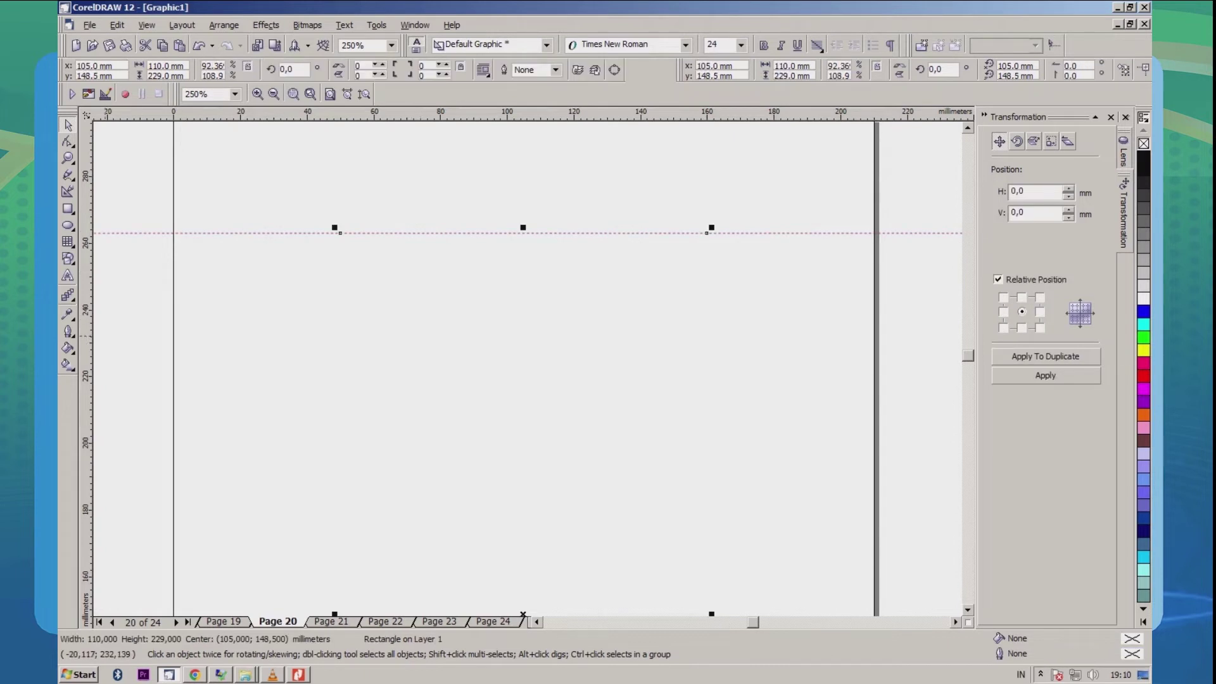
drag(302, 335, 340, 335)
key(Tab)
drag(87, 297, 707, 367)
Step: Place a horizontal guideline along the lower edge of the rectangle, at 34 mm
scroll(651, 174, down, 1)
scroll(622, 177, down, 3)
scroll(592, 428, up, 7)
click(636, 339)
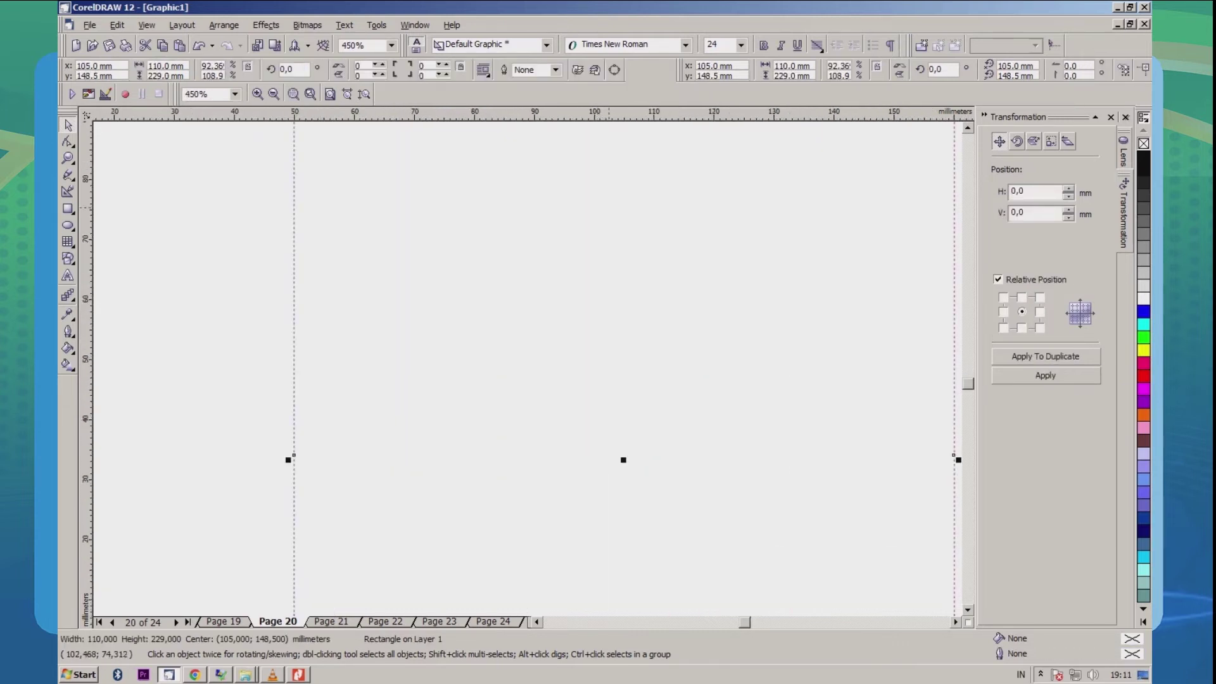
drag(622, 447, 618, 455)
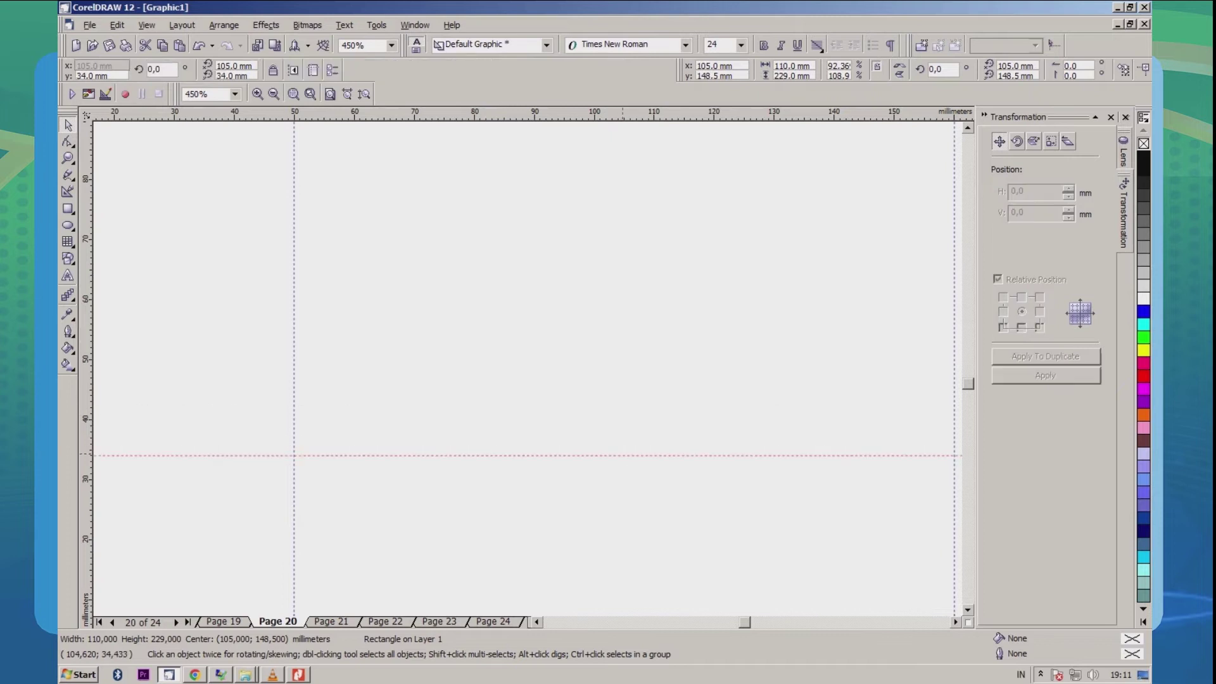
Step: Select all 24 stacked letterhead images beside the page and rotate them 90 degrees
scroll(470, 447, down, 8)
scroll(496, 418, down, 1)
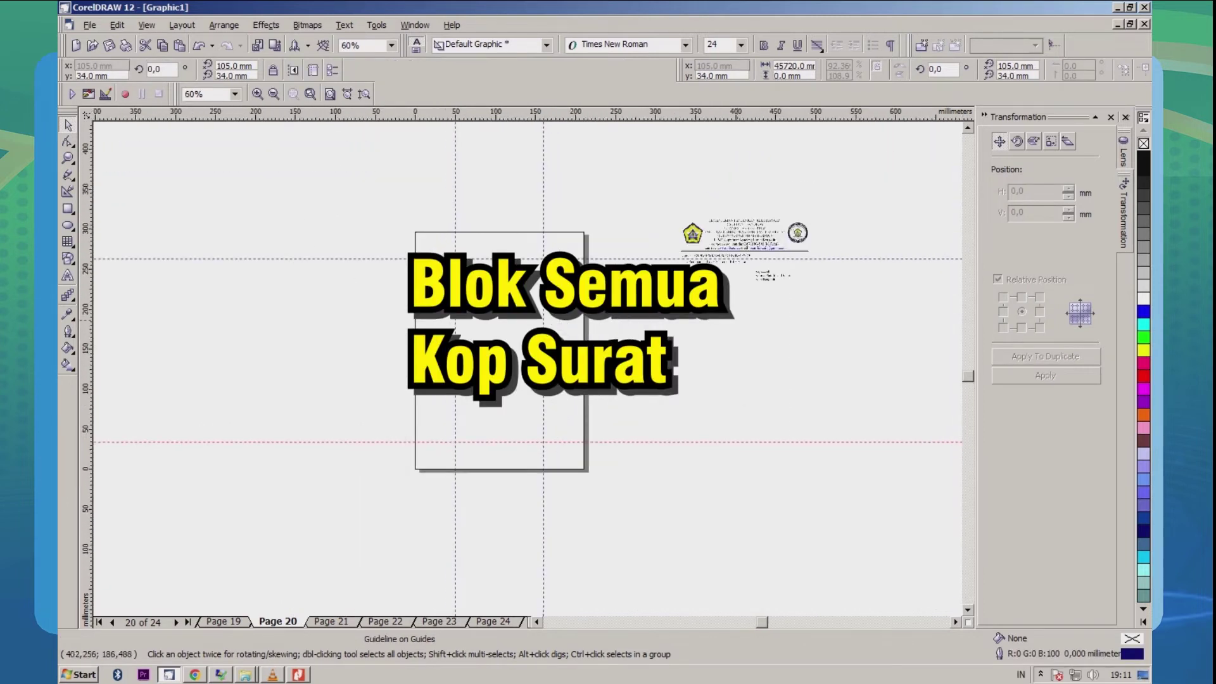
click(709, 281)
click(653, 210)
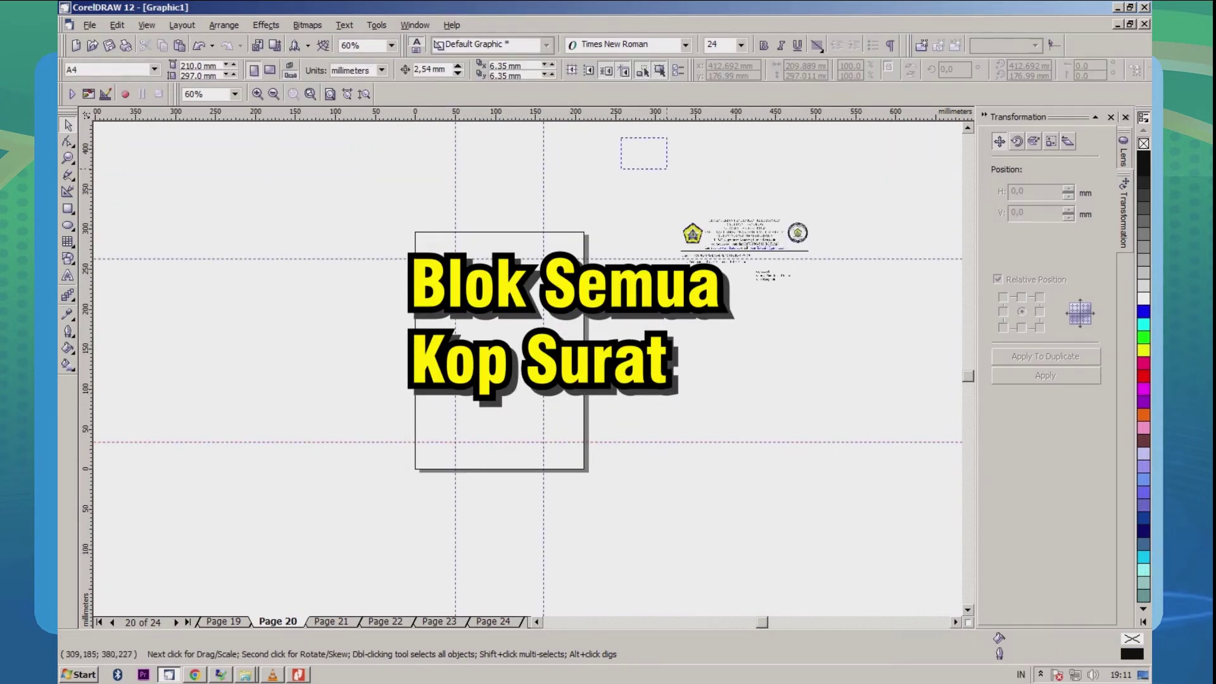
drag(850, 424, 910, 543)
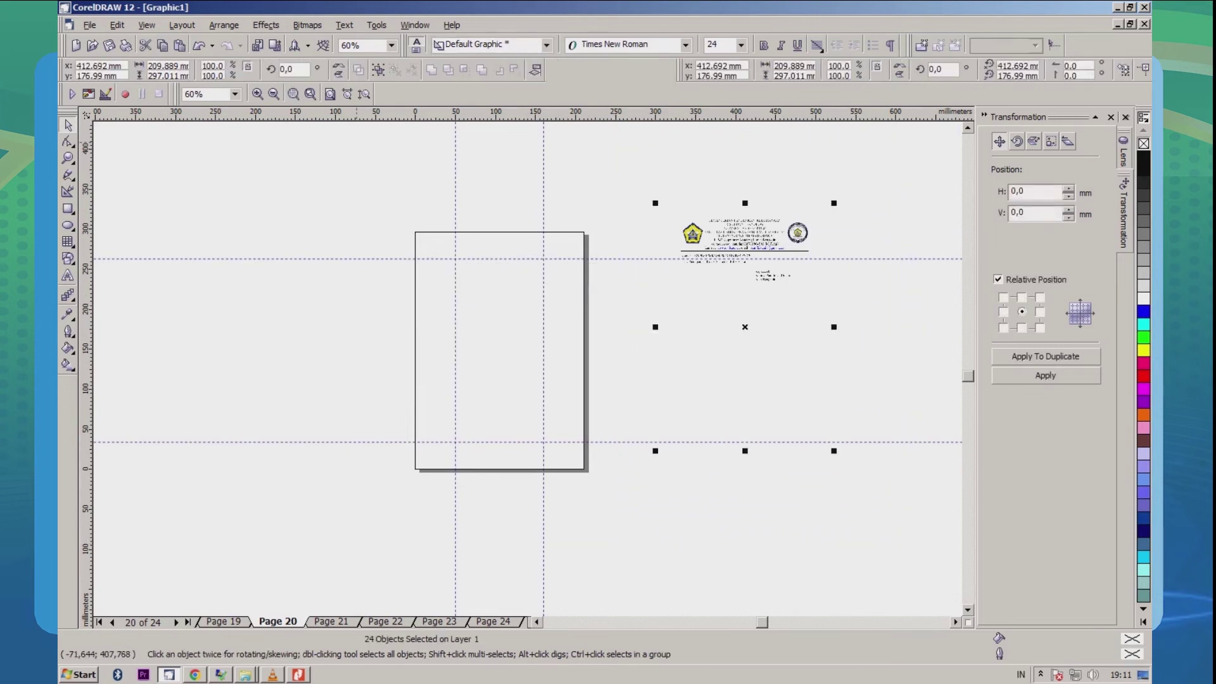
scroll(334, 124, up, 1)
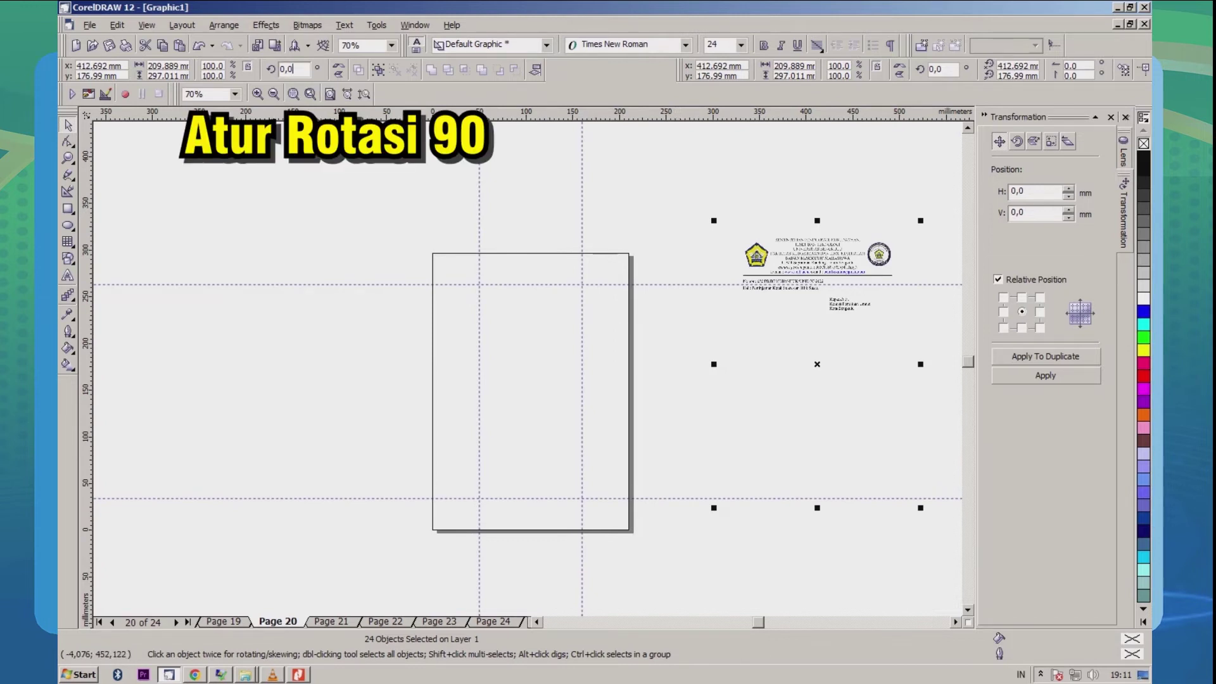
double_click(288, 69)
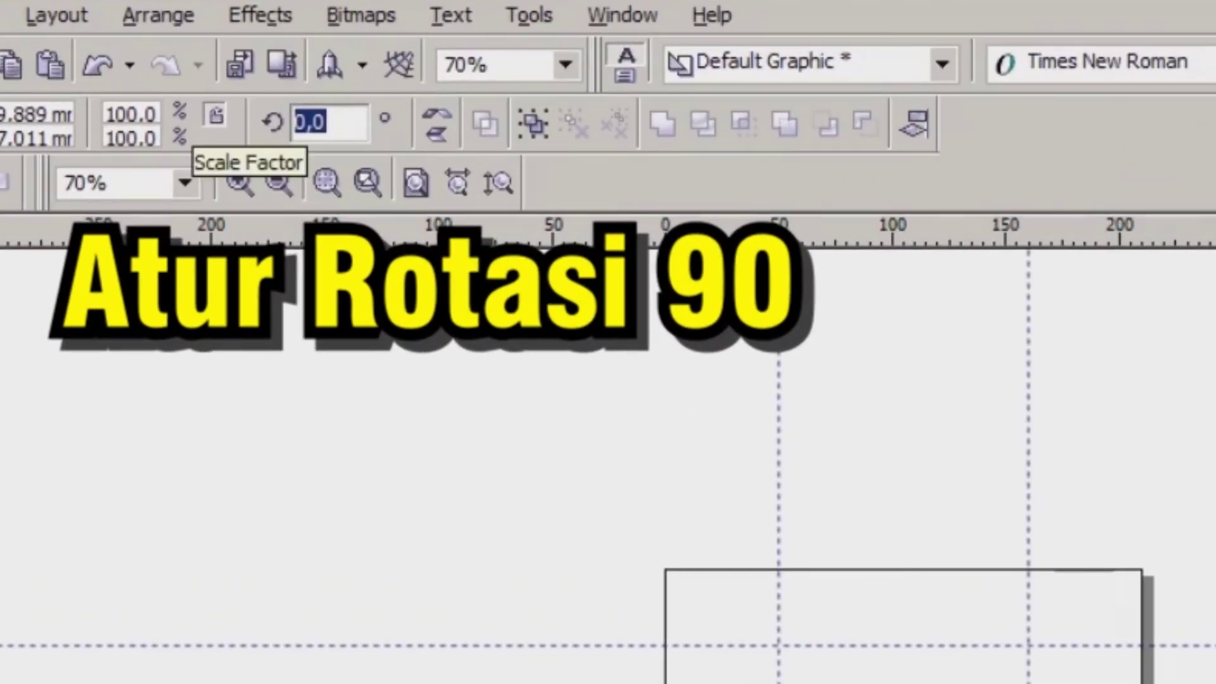
text(90)
key(Return)
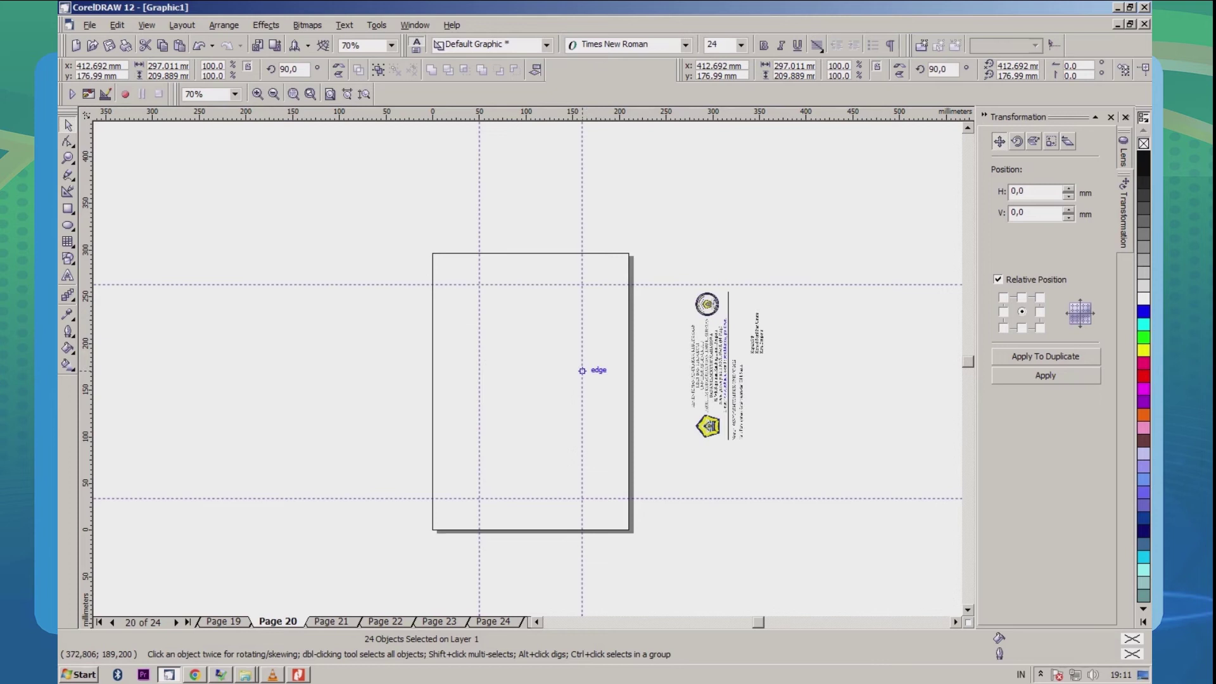
Step: Move the rotated letterhead images onto the page, enlarge them to about 348 x 246 mm and position the letterhead between the guidelines
drag(582, 370, 582, 370)
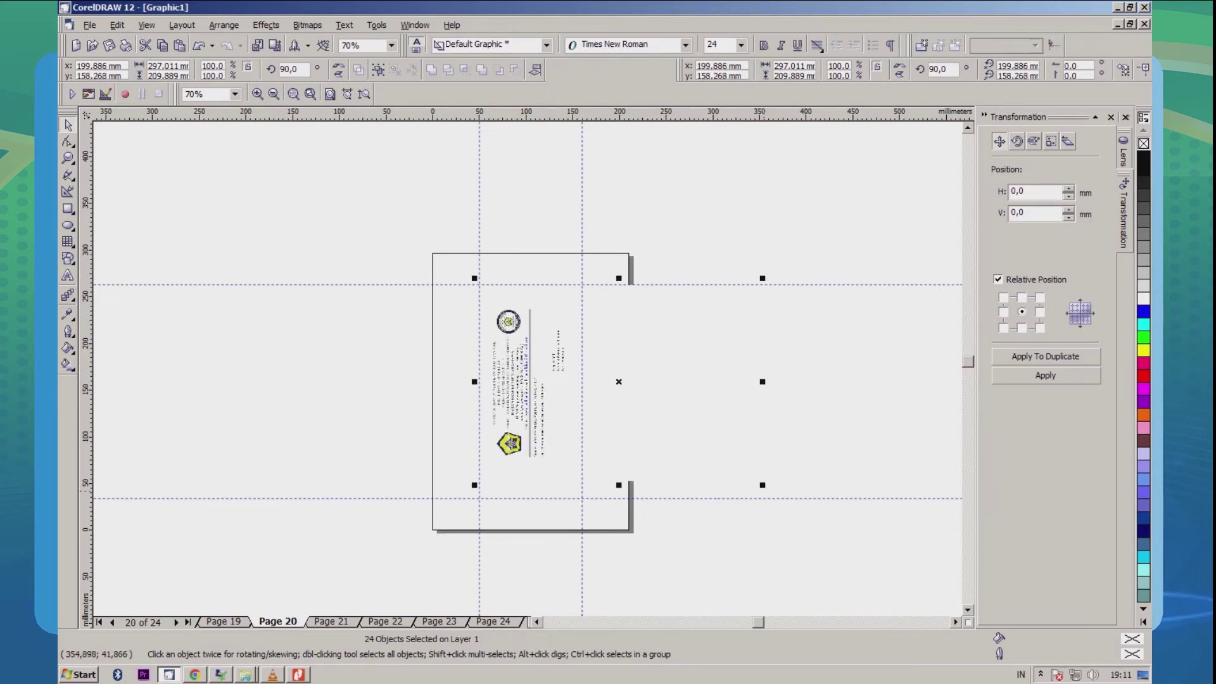
drag(762, 486, 810, 519)
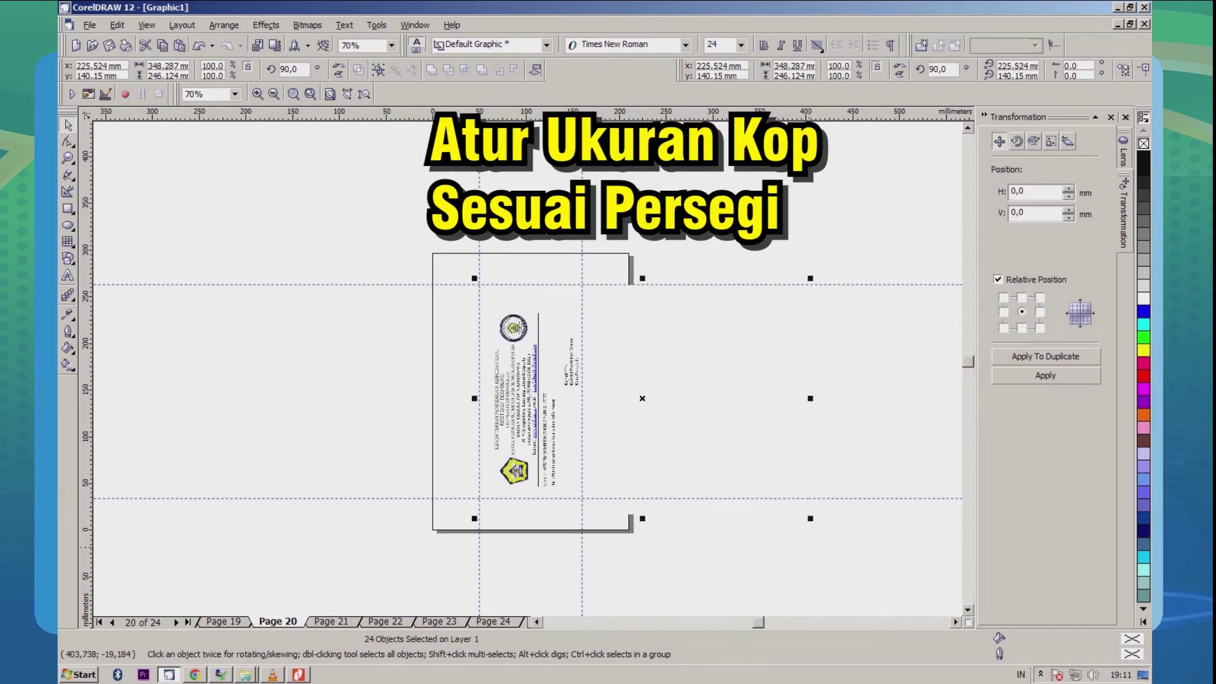
scroll(521, 357, up, 2)
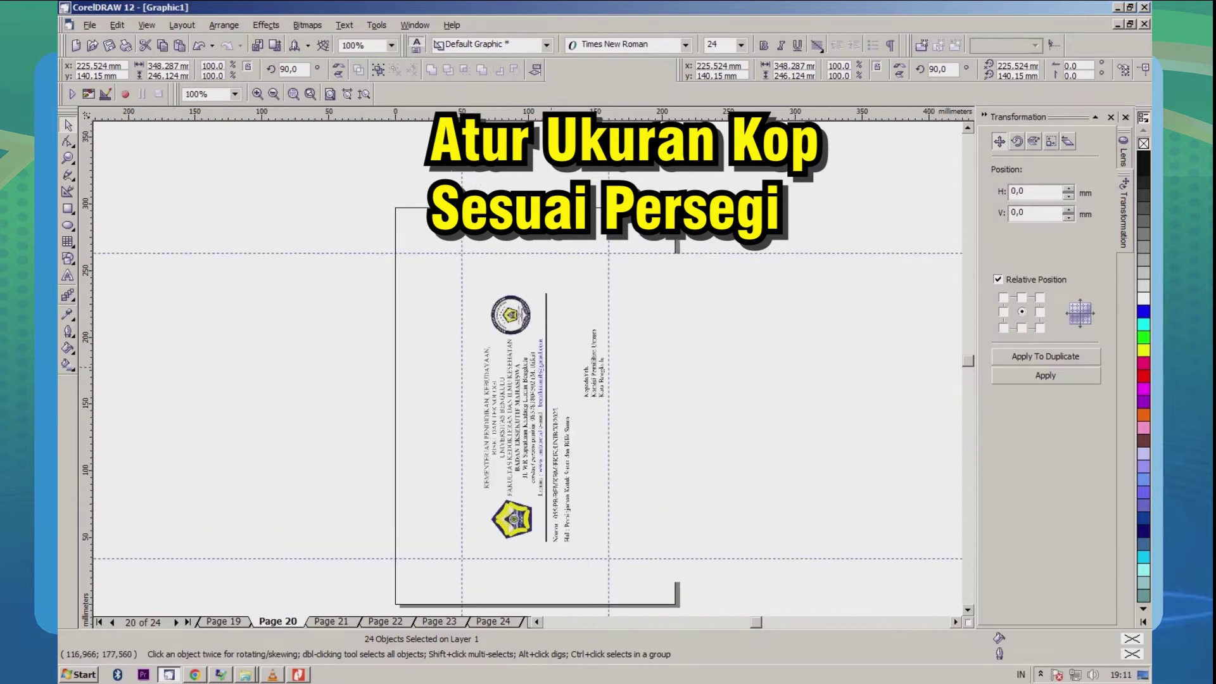
drag(551, 366, 544, 358)
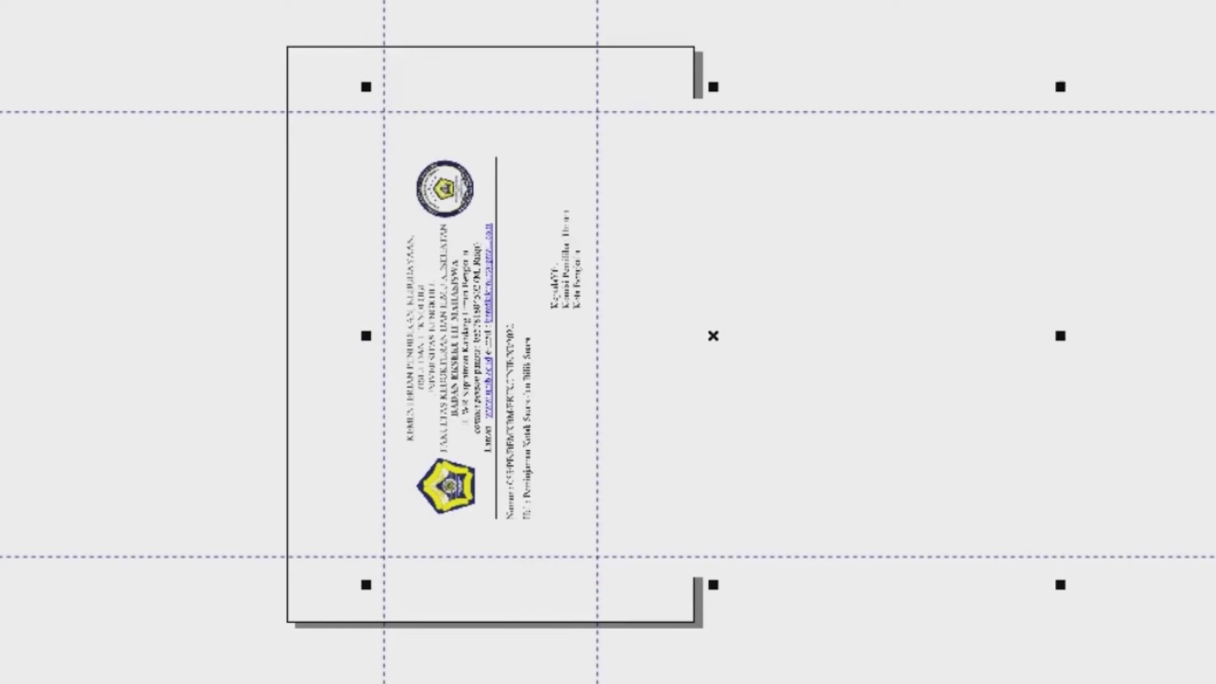
Step: Enlarge the selected letterhead images proportionally to about 362 x 256 mm
drag(1061, 86, 1084, 71)
scroll(525, 290, up, 1)
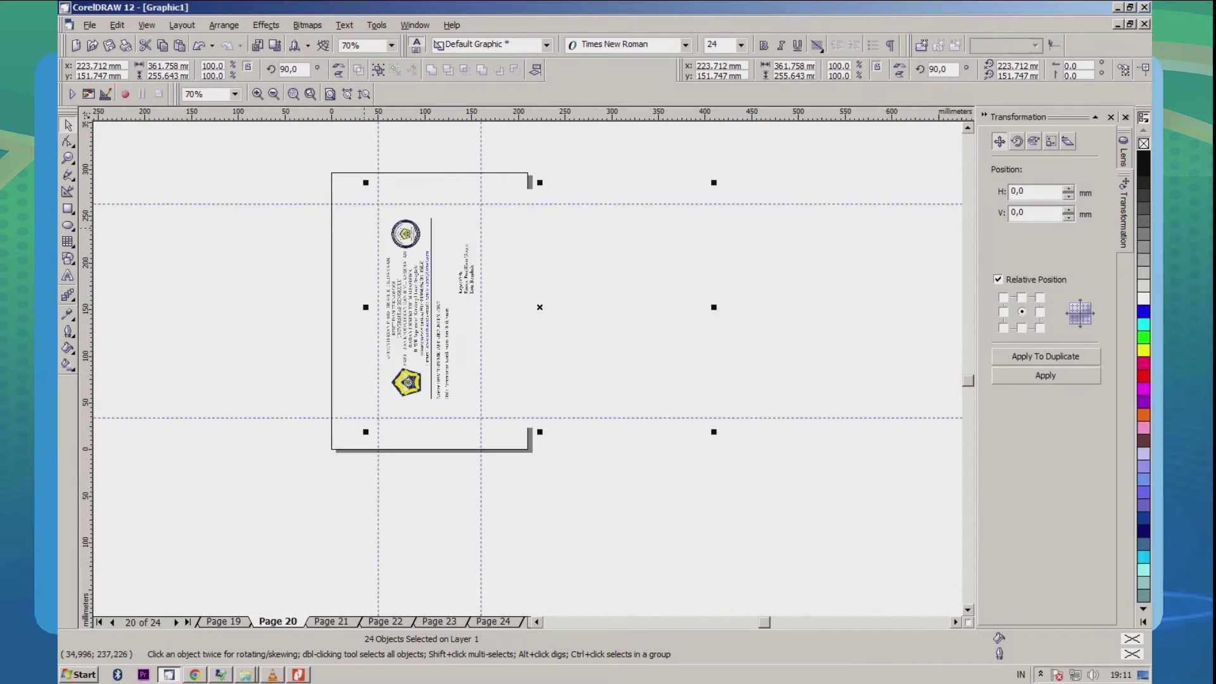
scroll(431, 222, up, 1)
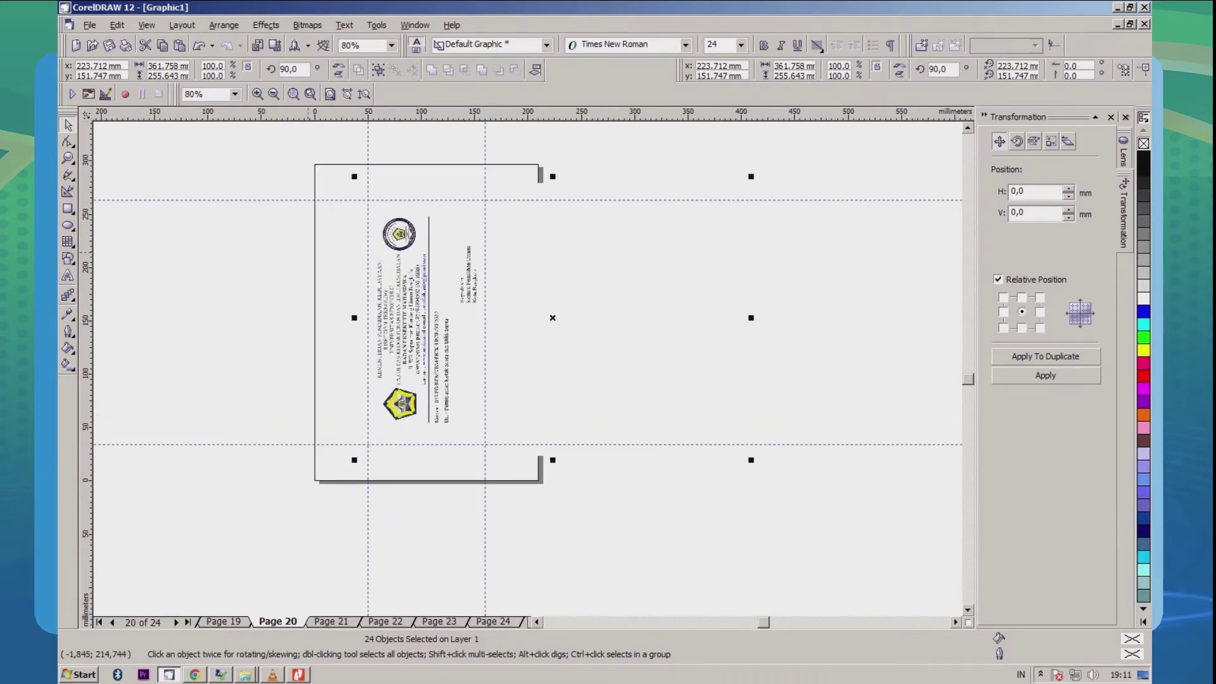
scroll(313, 251, down, 2)
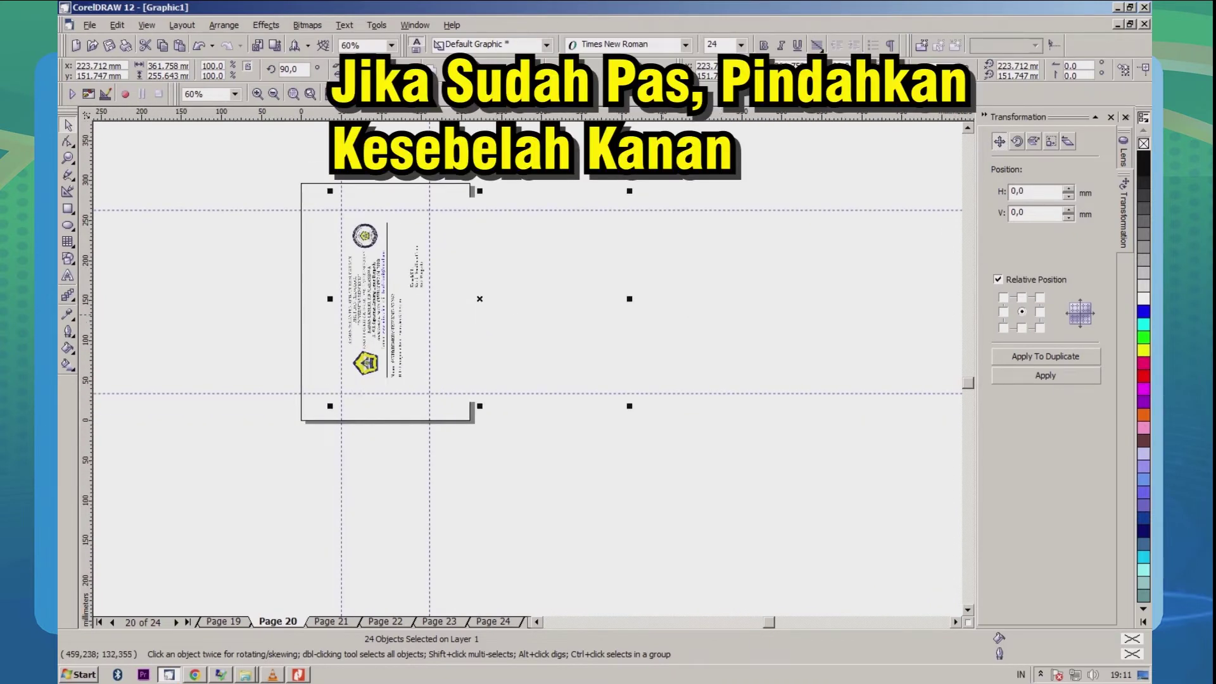
scroll(377, 218, up, 2)
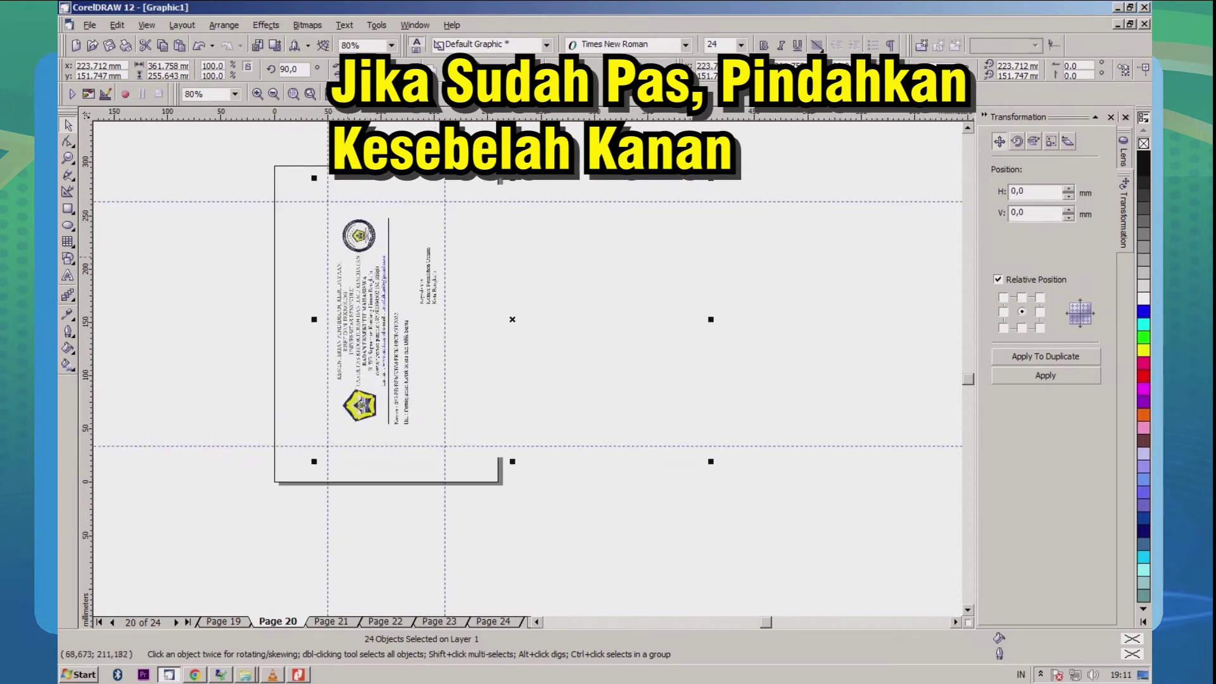
Step: Move all 24 letterhead images off the page to its right, centred at about X 465, Y 156 mm, and deselect them
scroll(285, 314, down, 1)
drag(480, 302, 592, 299)
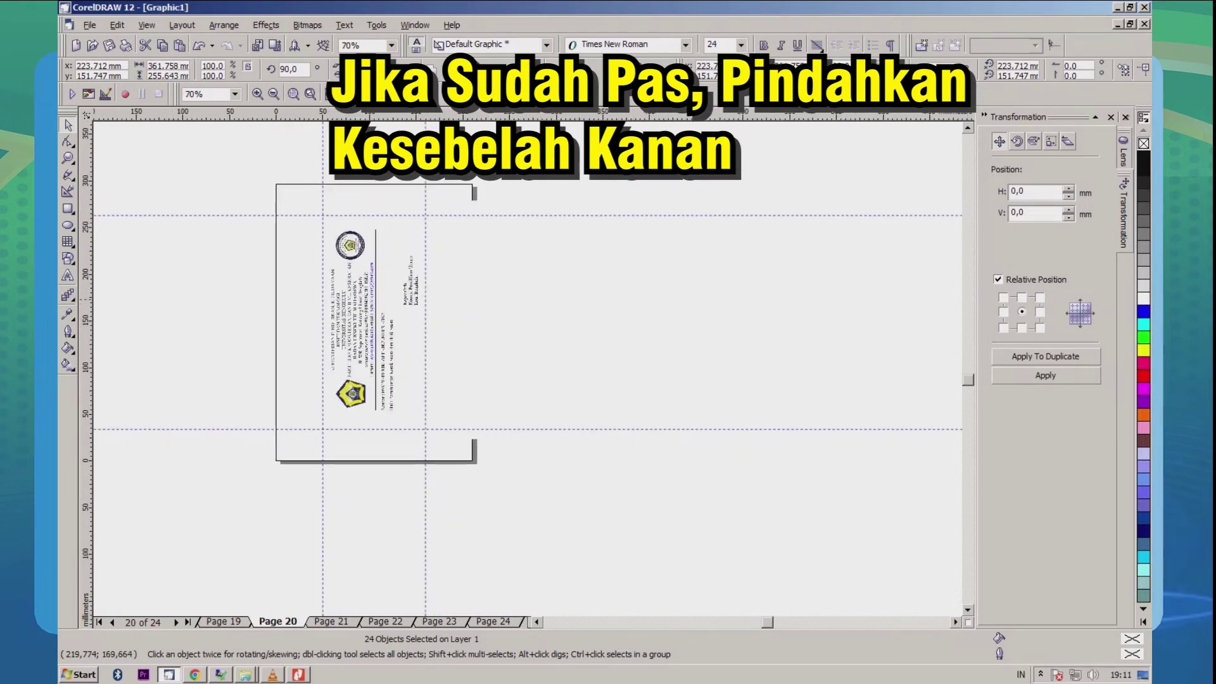
drag(485, 301, 711, 297)
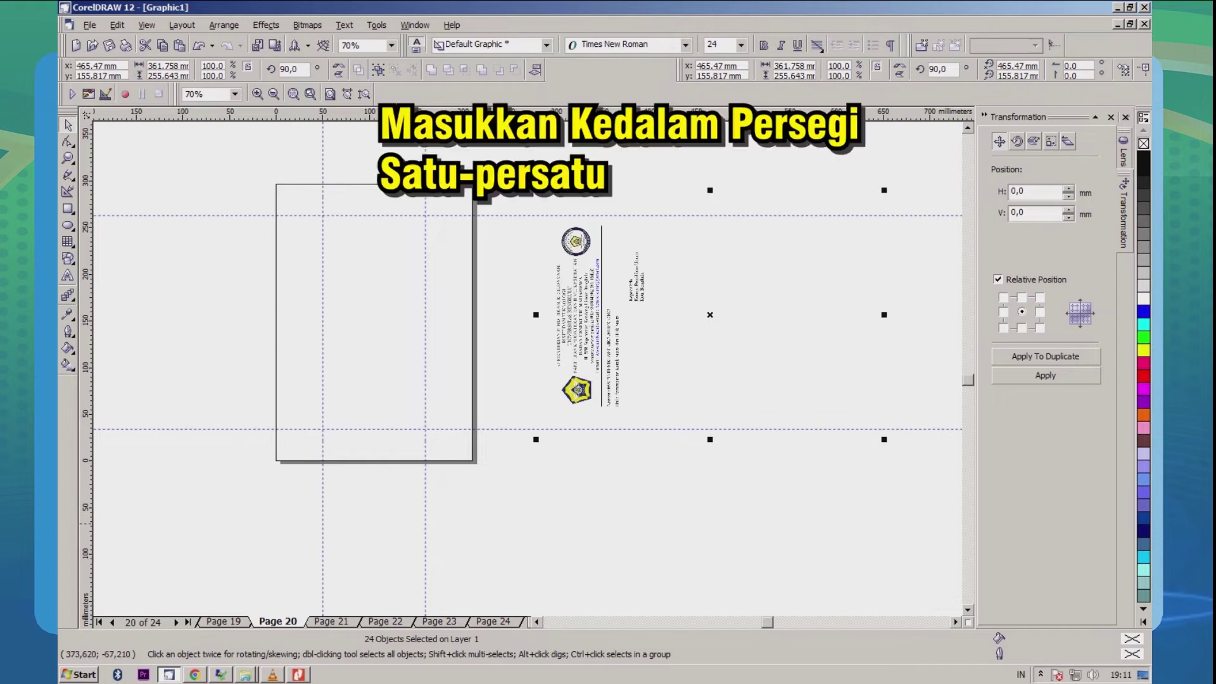
click(515, 468)
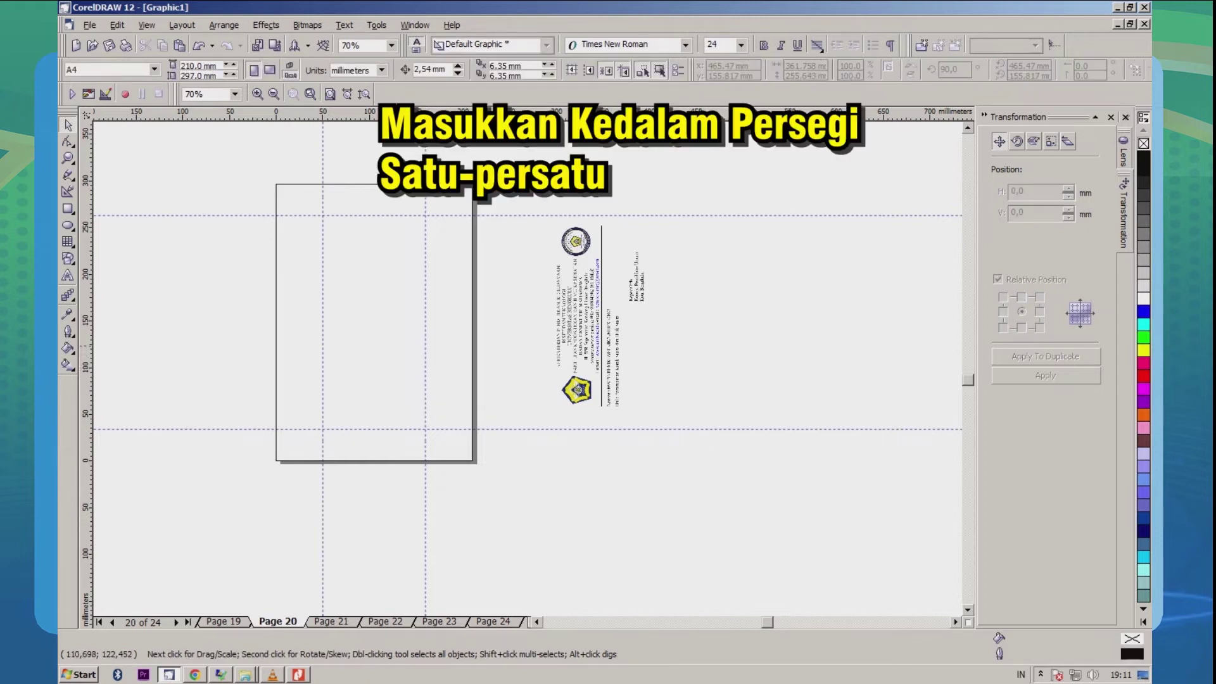
Step: PowerClip the topmost letterhead image inside the 110 x 229 mm rectangle on the page
click(602, 305)
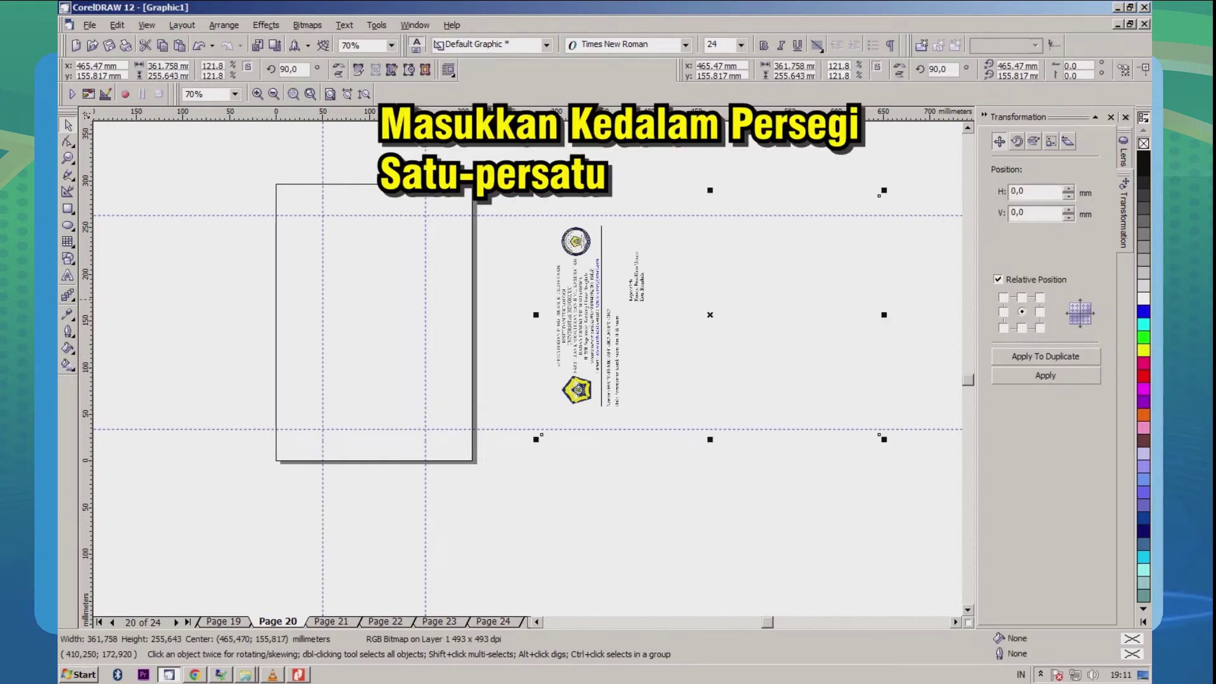
click(266, 25)
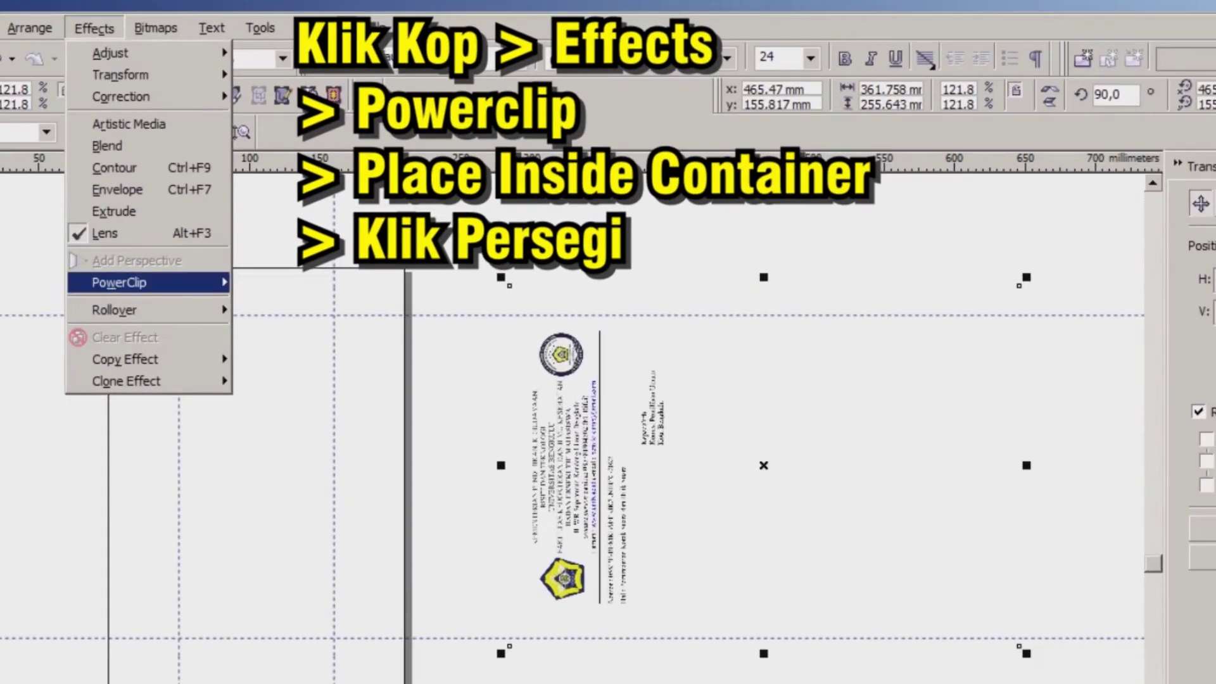
mouse_move(246, 214)
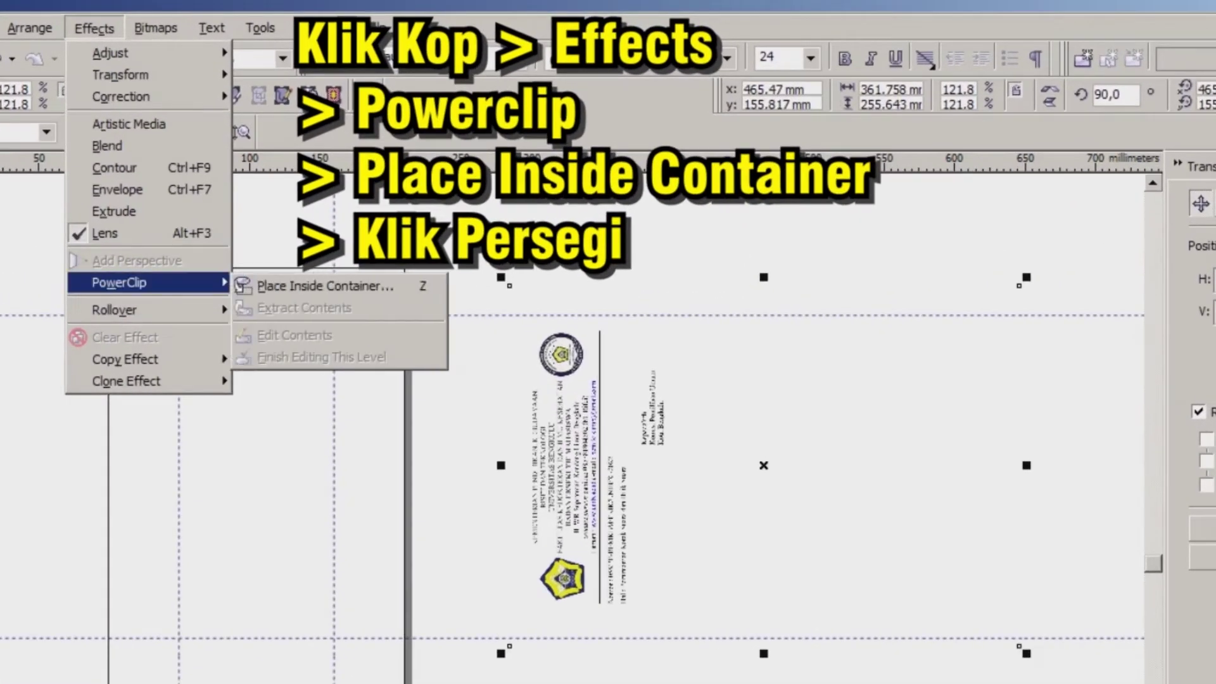
click(244, 286)
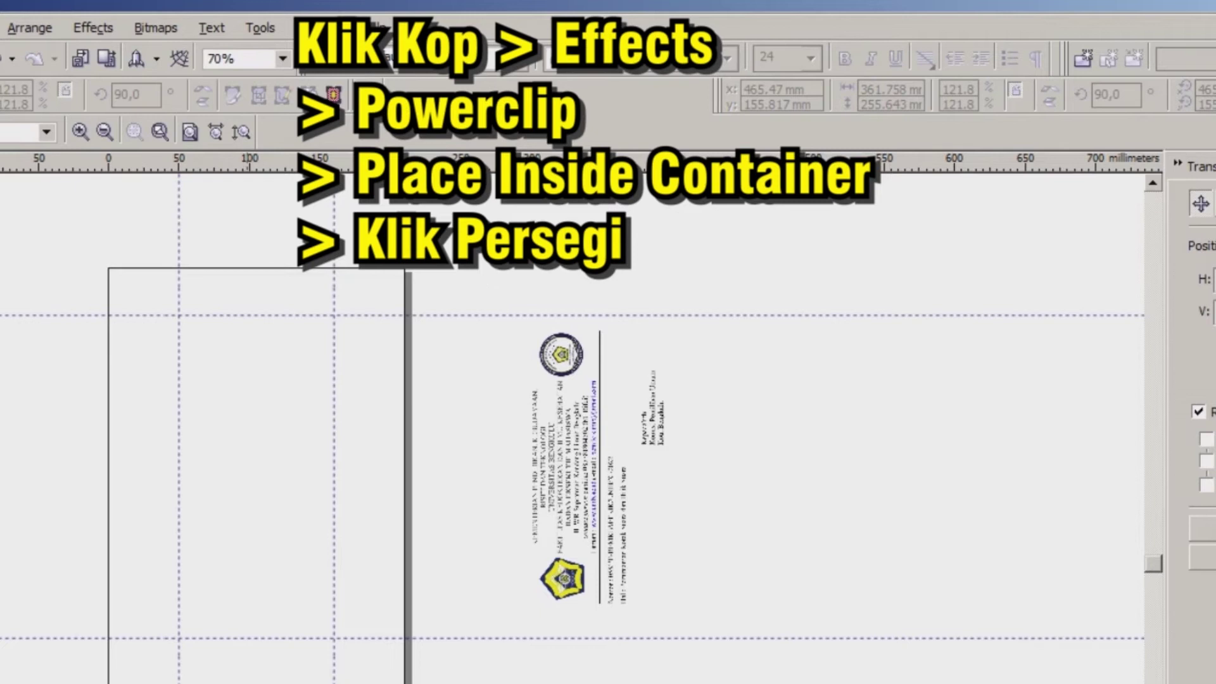
click(255, 474)
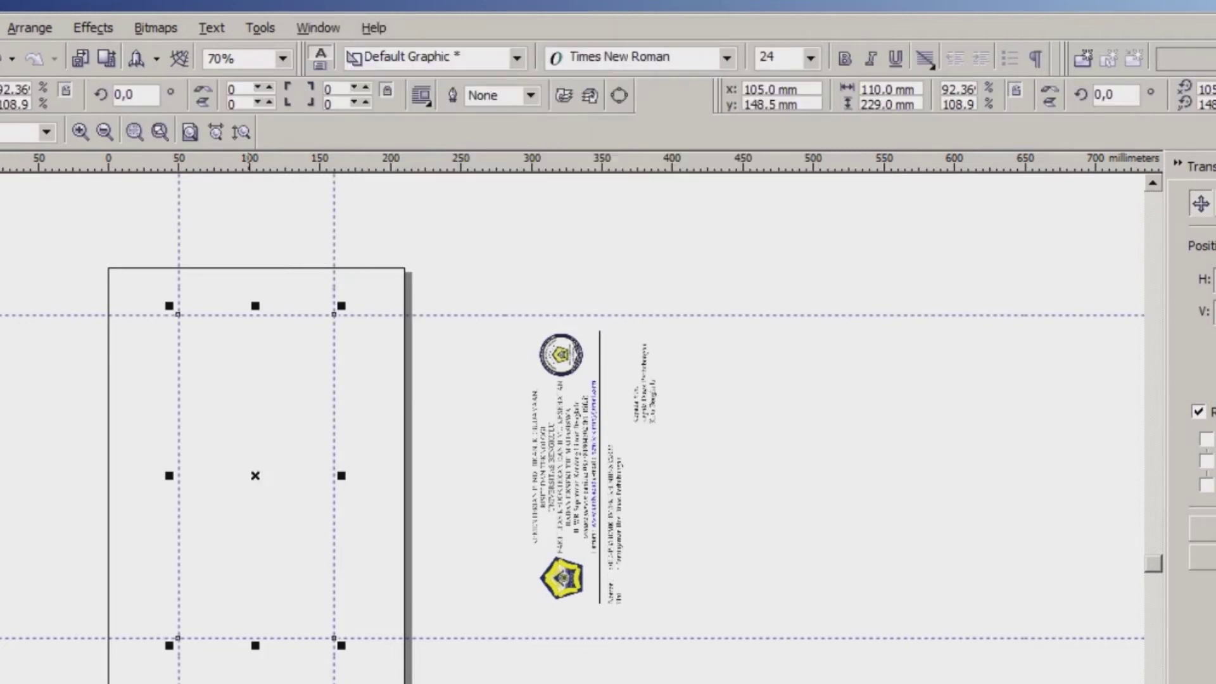
Step: Edit the PowerClip contents, shift the letterhead right to X 224.38 mm between the guidelines, and finish editing
right_click(248, 406)
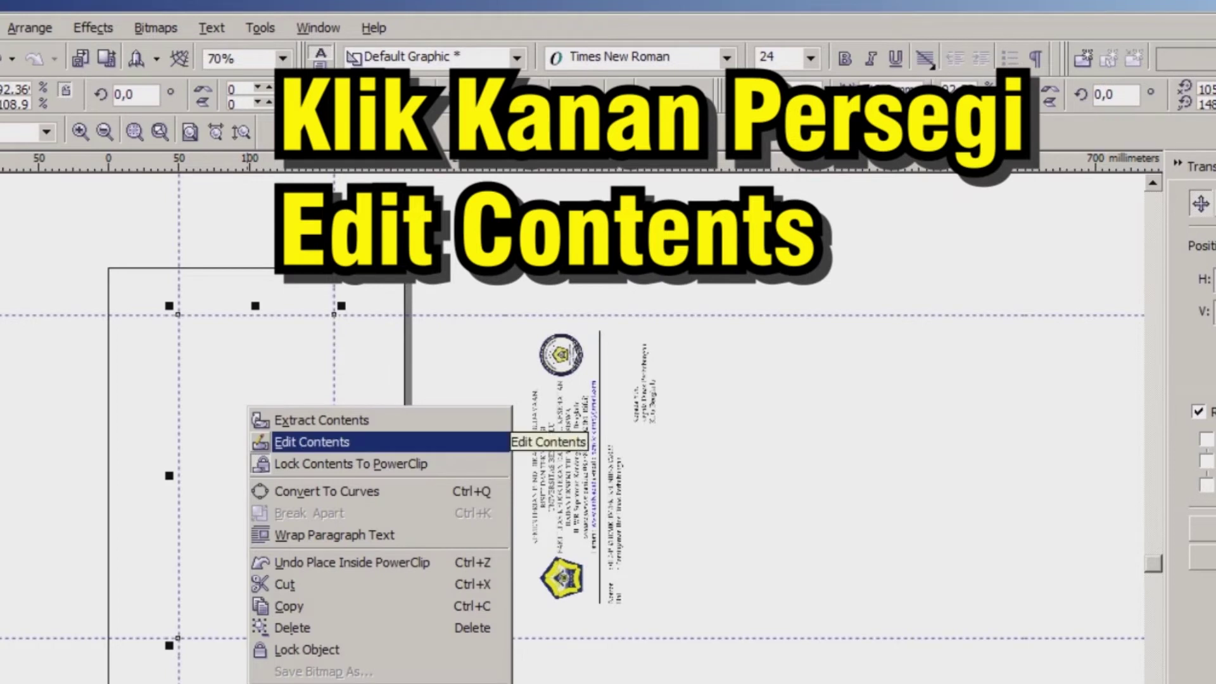
click(311, 442)
click(121, 366)
scroll(121, 366, up, 2)
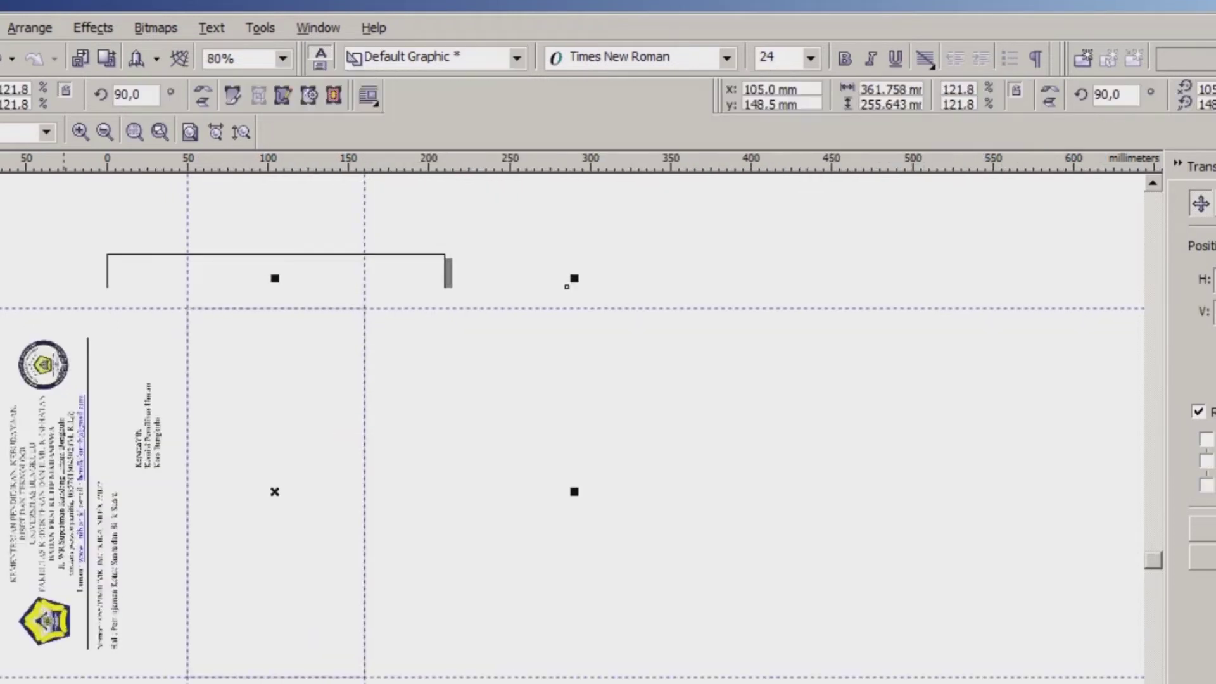
key(Right)
key(Right)
key(Right)
key(Right)
key(Right)
key(Right)
key(Right)
key(Right)
key(Right)
key(Right)
key(Right)
key(Right)
key(Right)
key(Right)
key(Right)
key(Right)
key(Right)
key(Right)
key(Right)
key(Right)
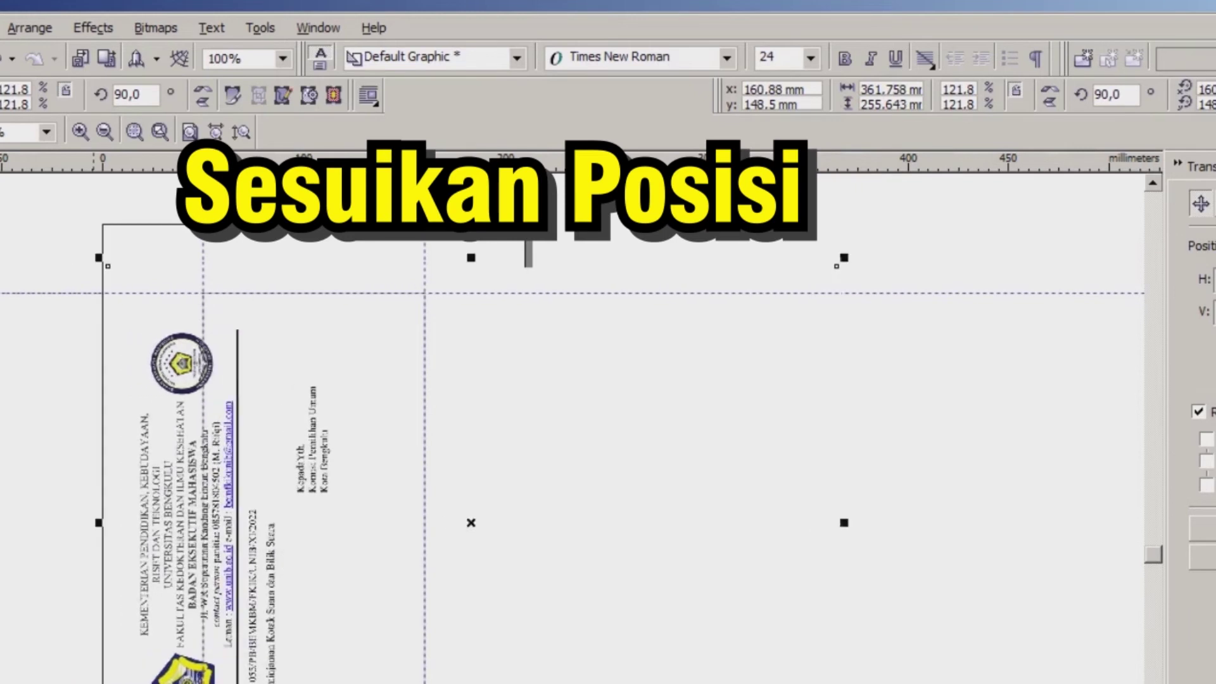
key(Right)
key(Right)
key(Right)
key(Right)
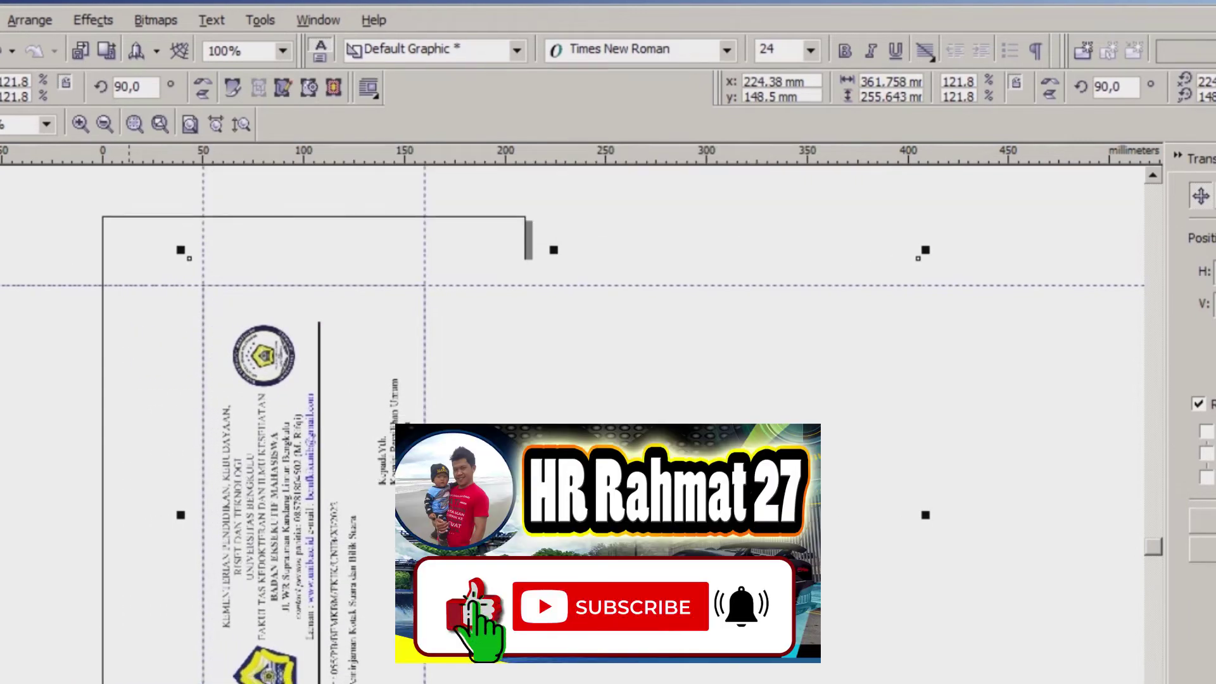
right_click(349, 360)
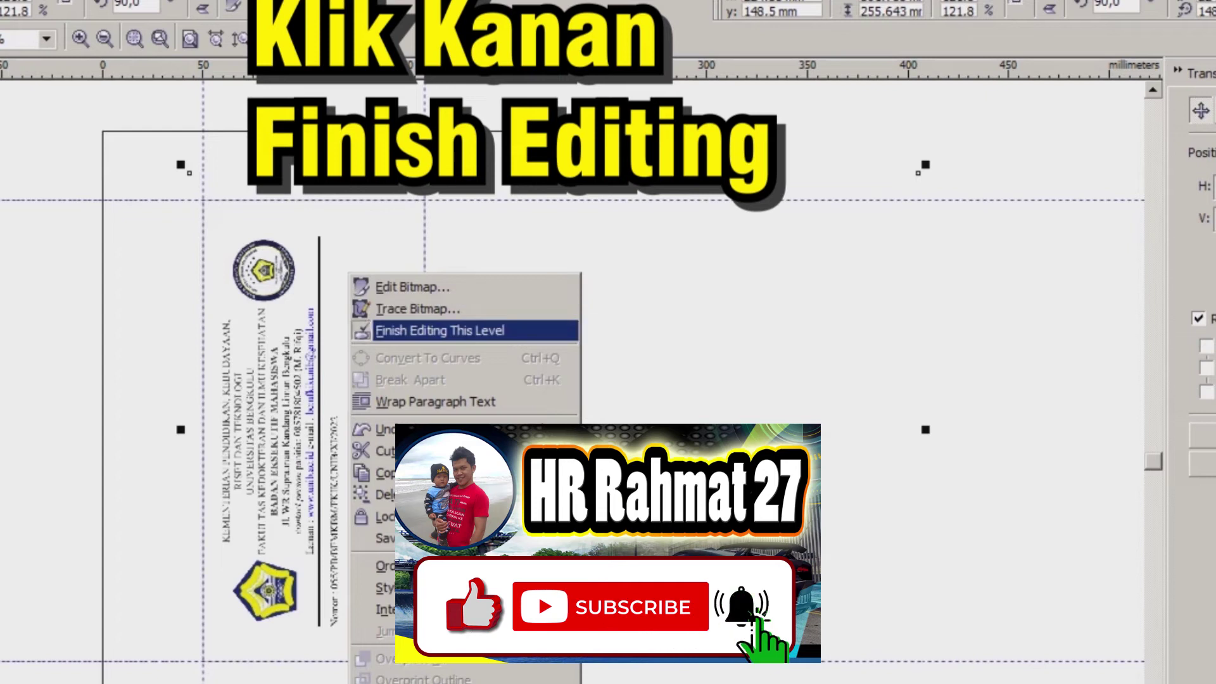
click(440, 330)
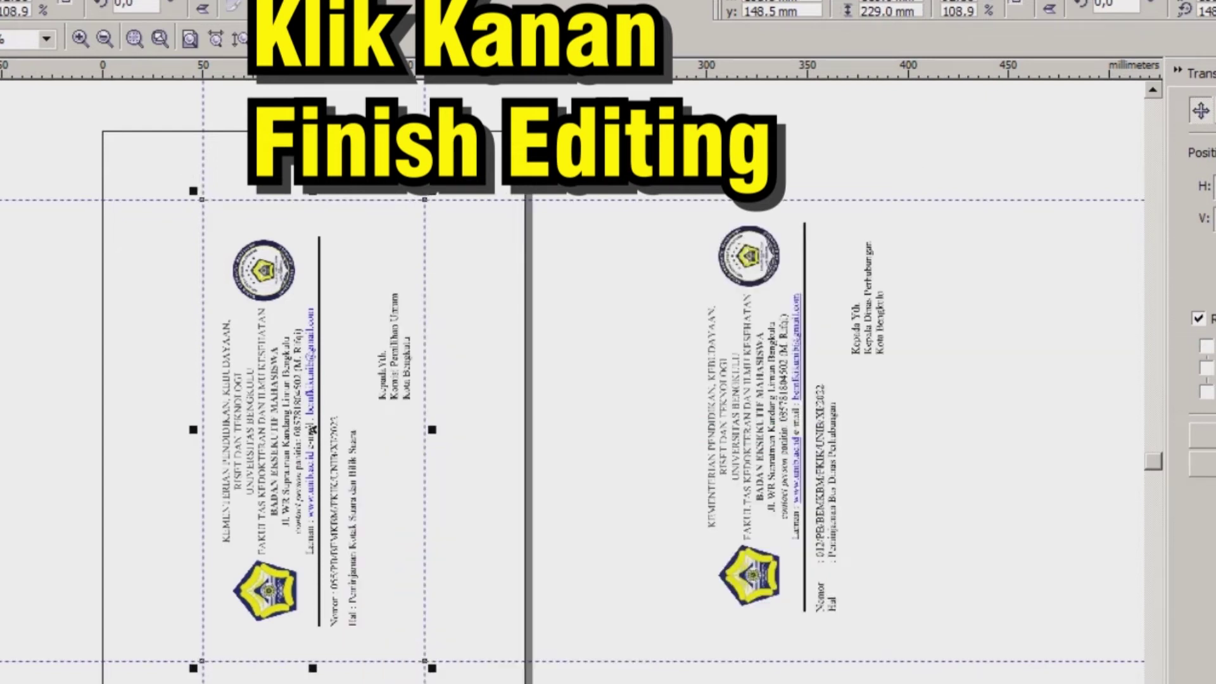
Step: Switch to page 24 and PowerClip the next letterhead image inside its empty rectangle
scroll(342, 678, down, 2)
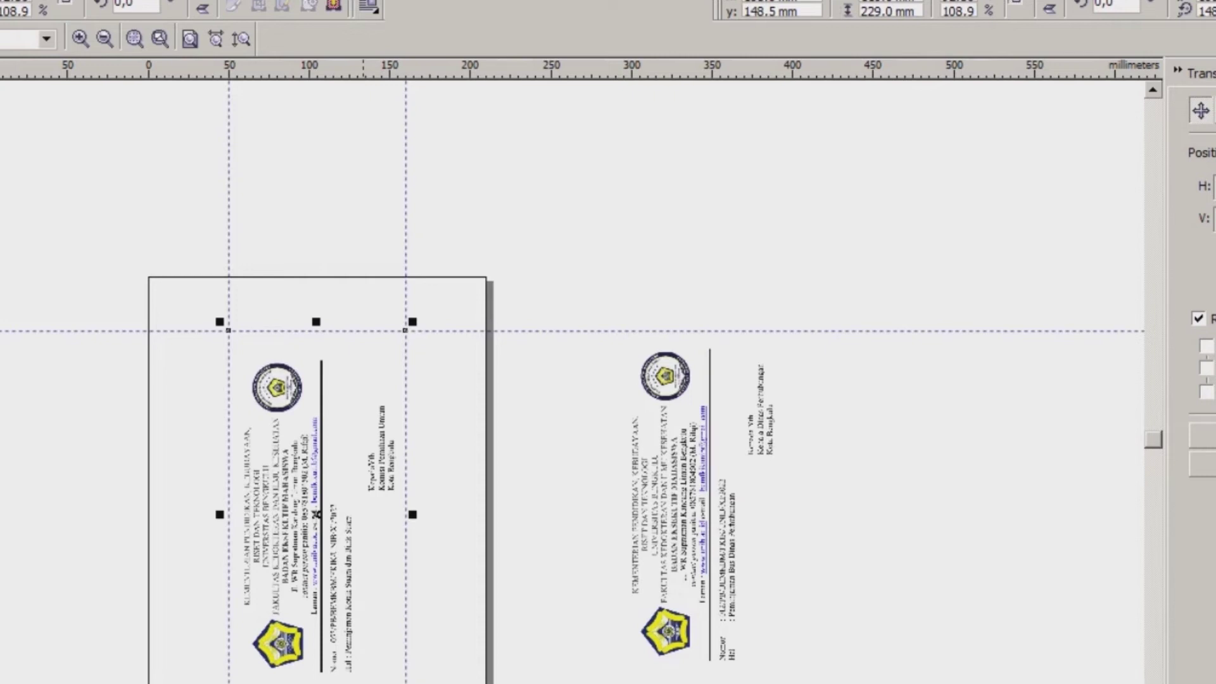
key(Delete)
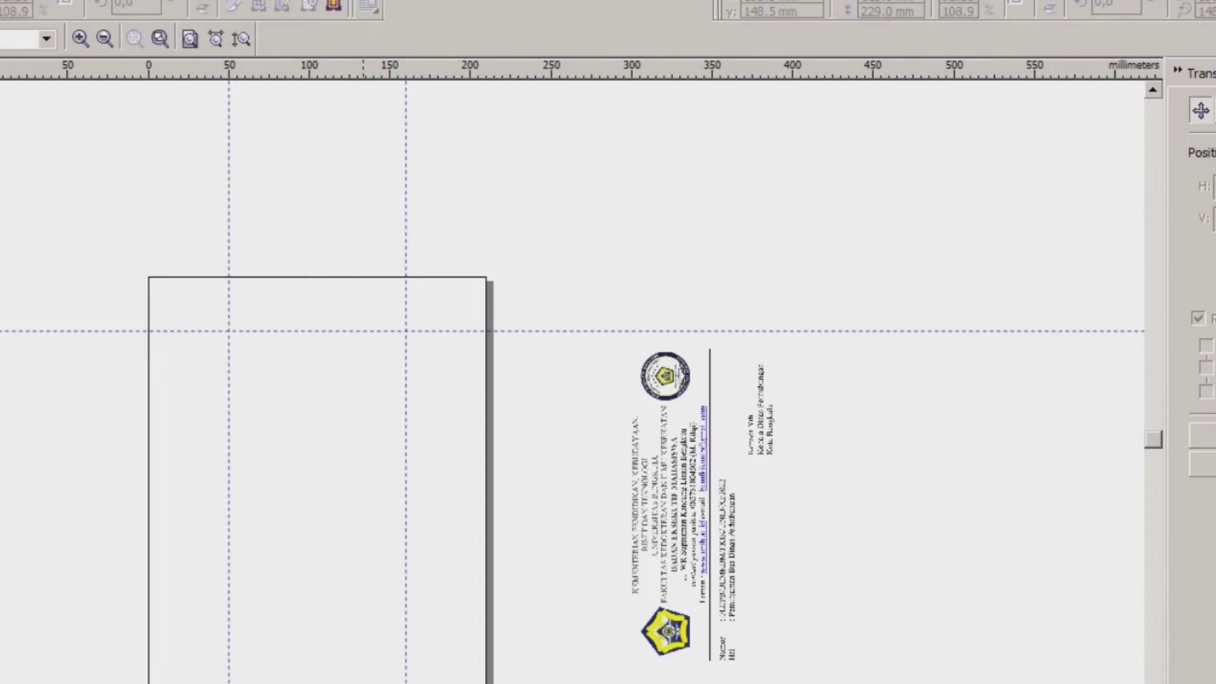
click(703, 526)
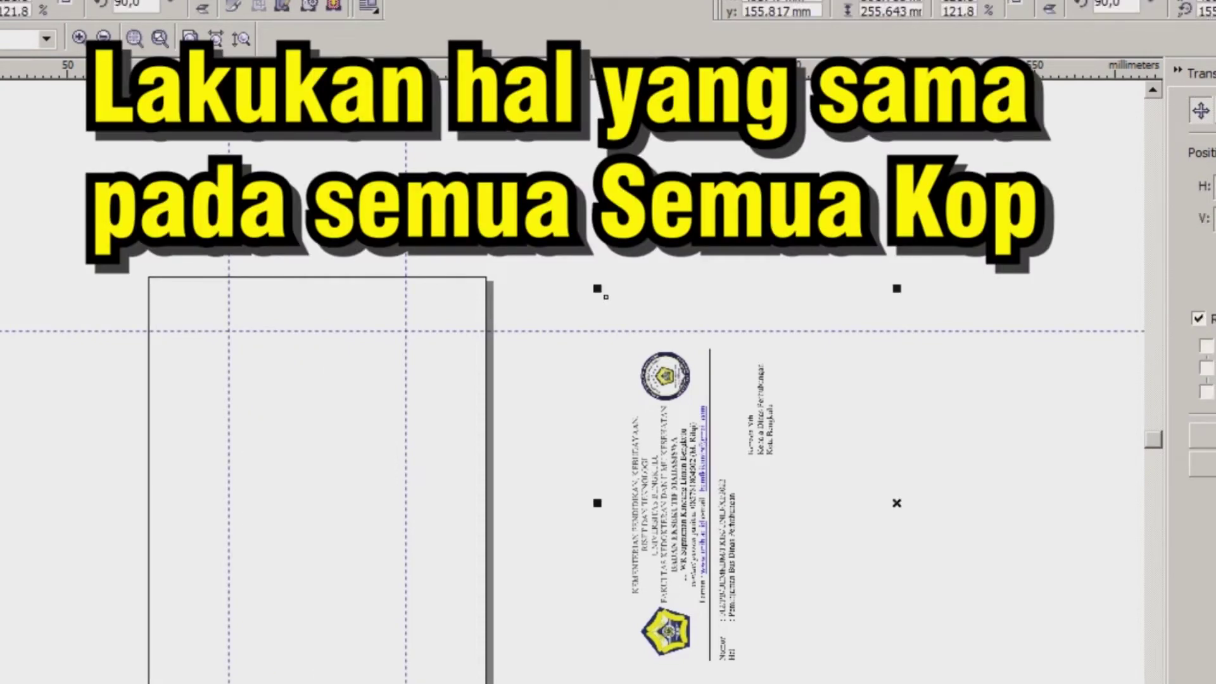
key(Escape)
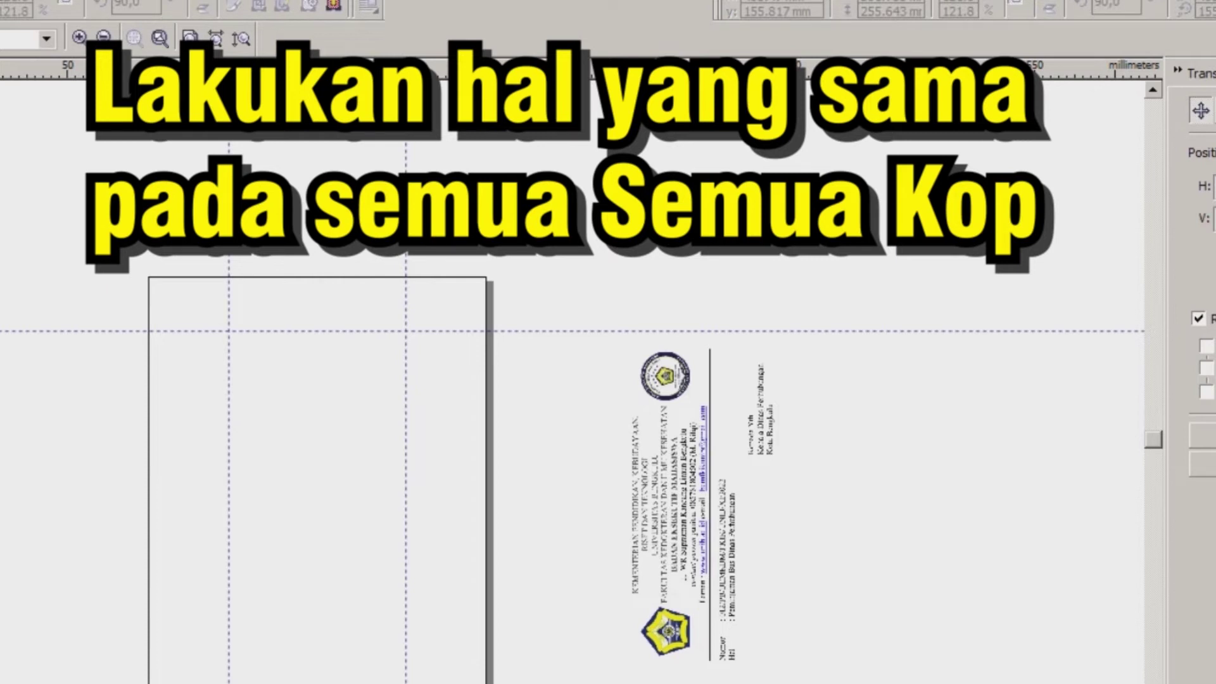
click(329, 470)
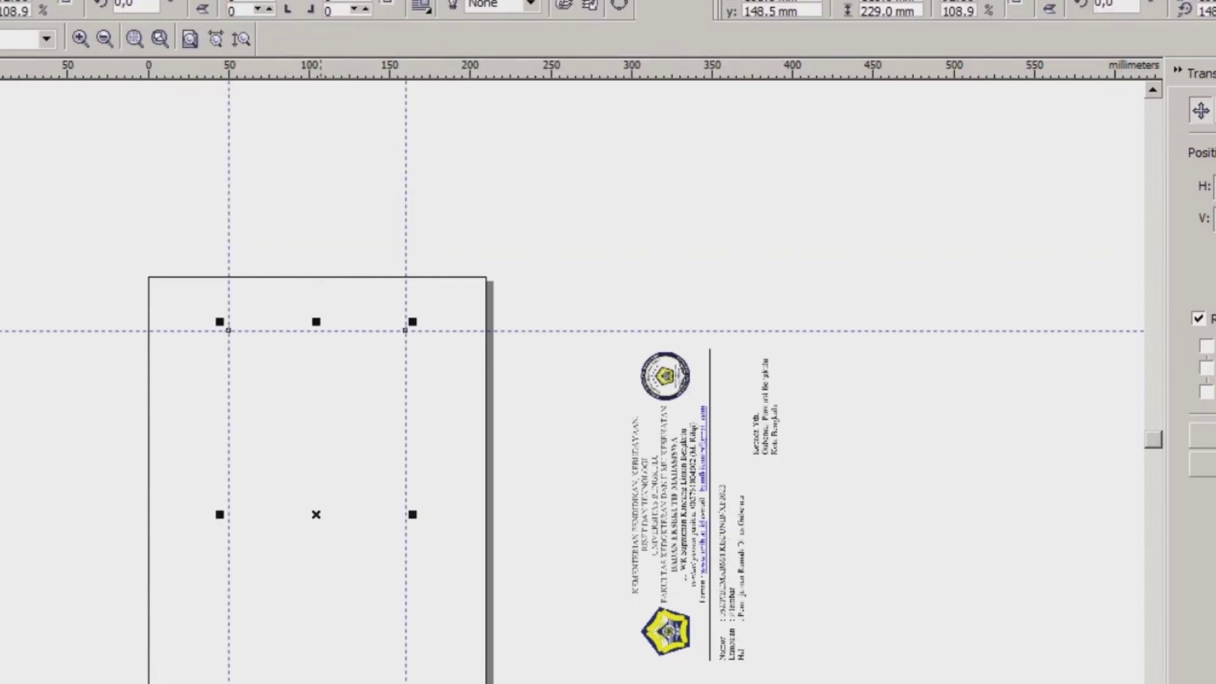
Step: Edit page 24's PowerClip contents, shift the letterhead right until it fits between the guidelines, and finish editing
scroll(329, 470, up, 3)
right_click(263, 381)
click(327, 416)
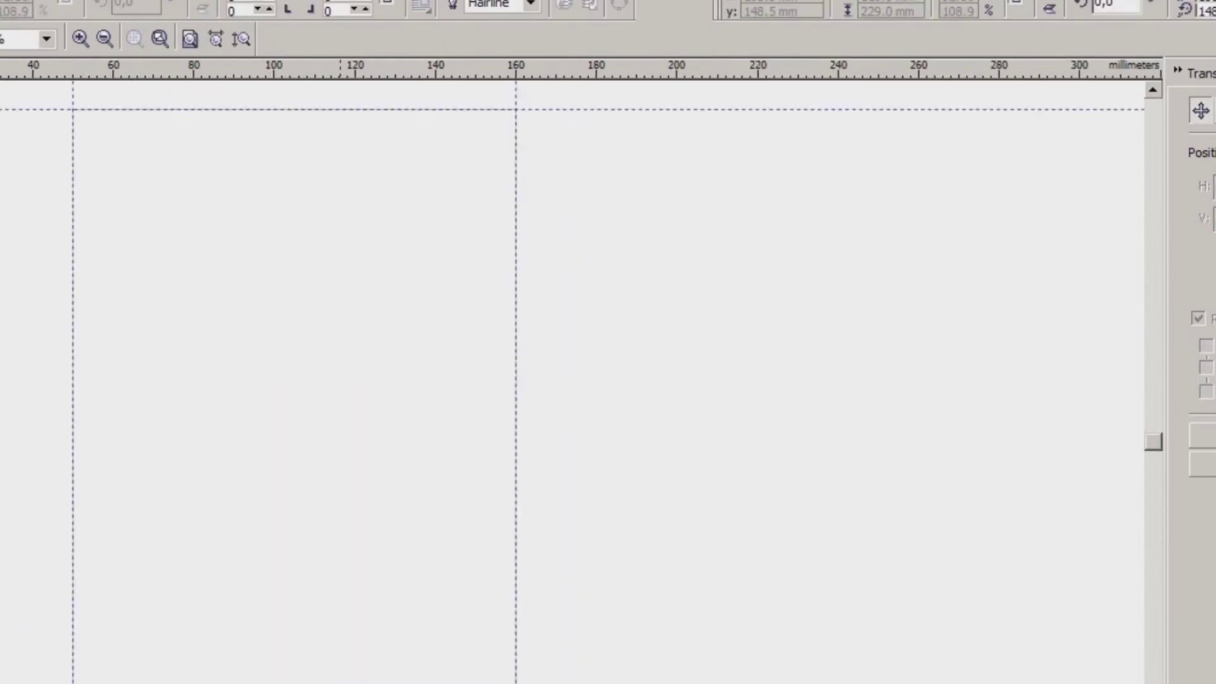
scroll(336, 437, up, 1)
key(Right)
key(Right)
key(Right)
key(Right)
key(Right)
key(Right)
key(Right)
key(Right)
key(Right)
key(Right)
key(Right)
key(Right)
key(Right)
key(Right)
key(Right)
key(Right)
key(Right)
key(Right)
key(Right)
key(Right)
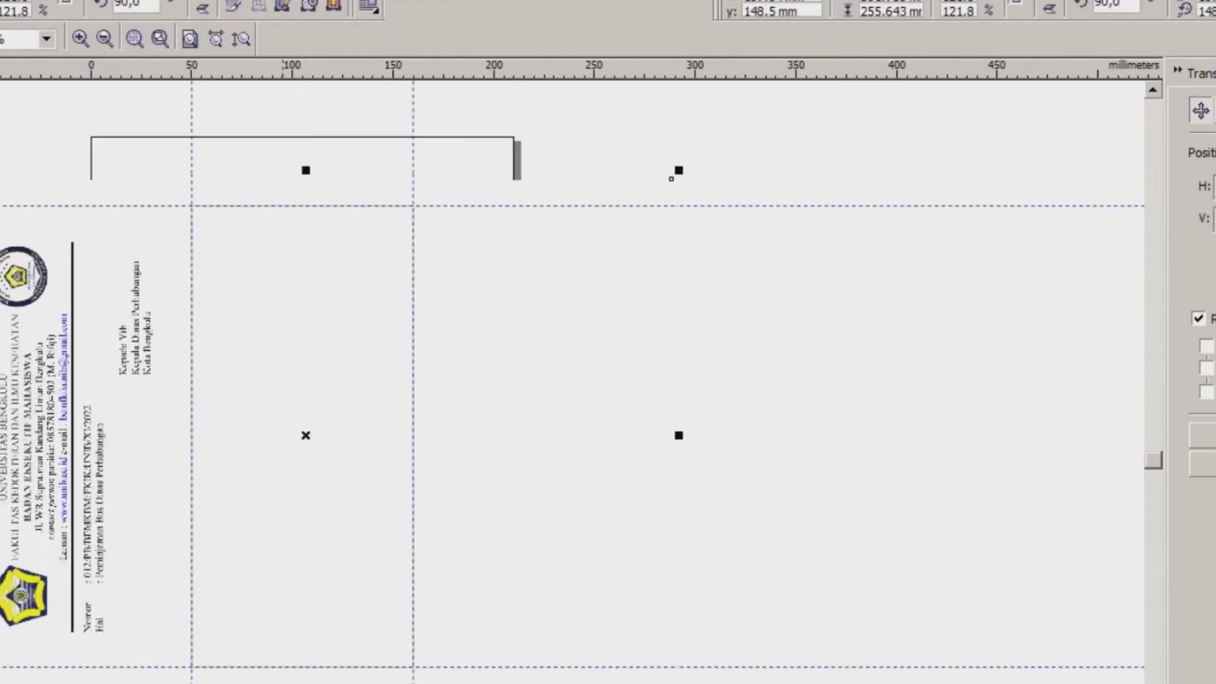
key(Right)
key(Right)
key(Right)
key(Right)
key(Right)
key(Right)
key(Right)
key(Right)
key(Right)
key(Right)
key(Right)
key(Right)
key(Right)
key(Right)
key(Right)
key(Right)
key(Right)
key(Right)
key(Right)
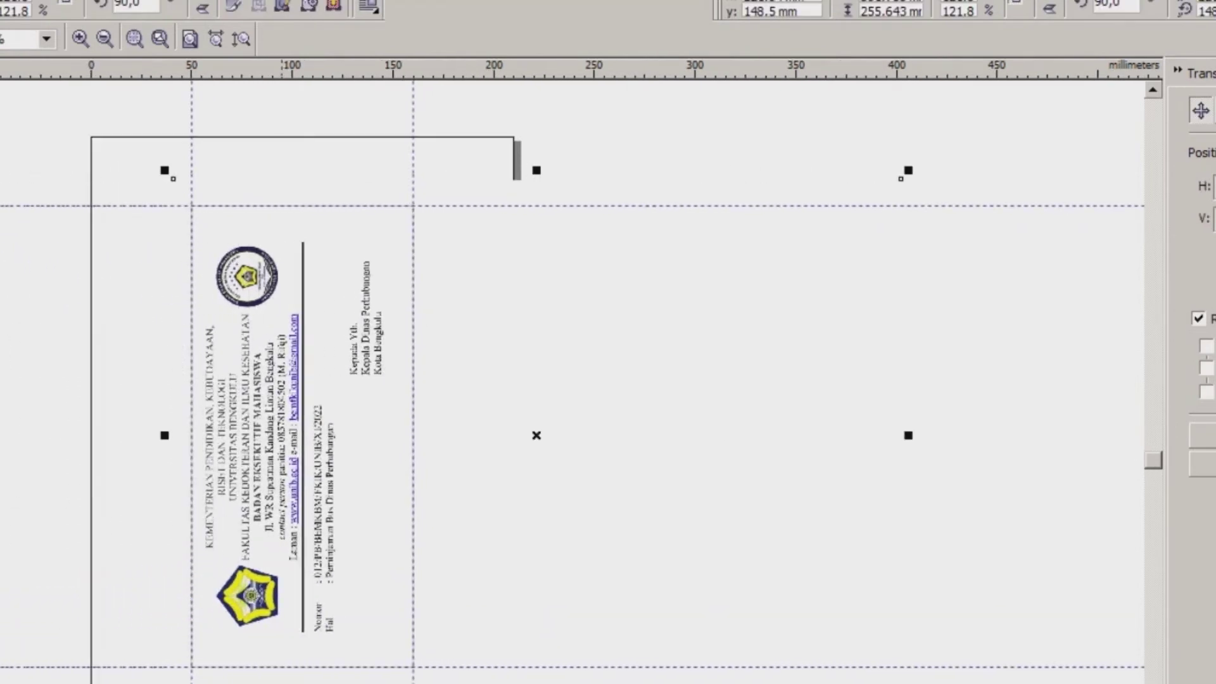
key(Right)
right_click(280, 355)
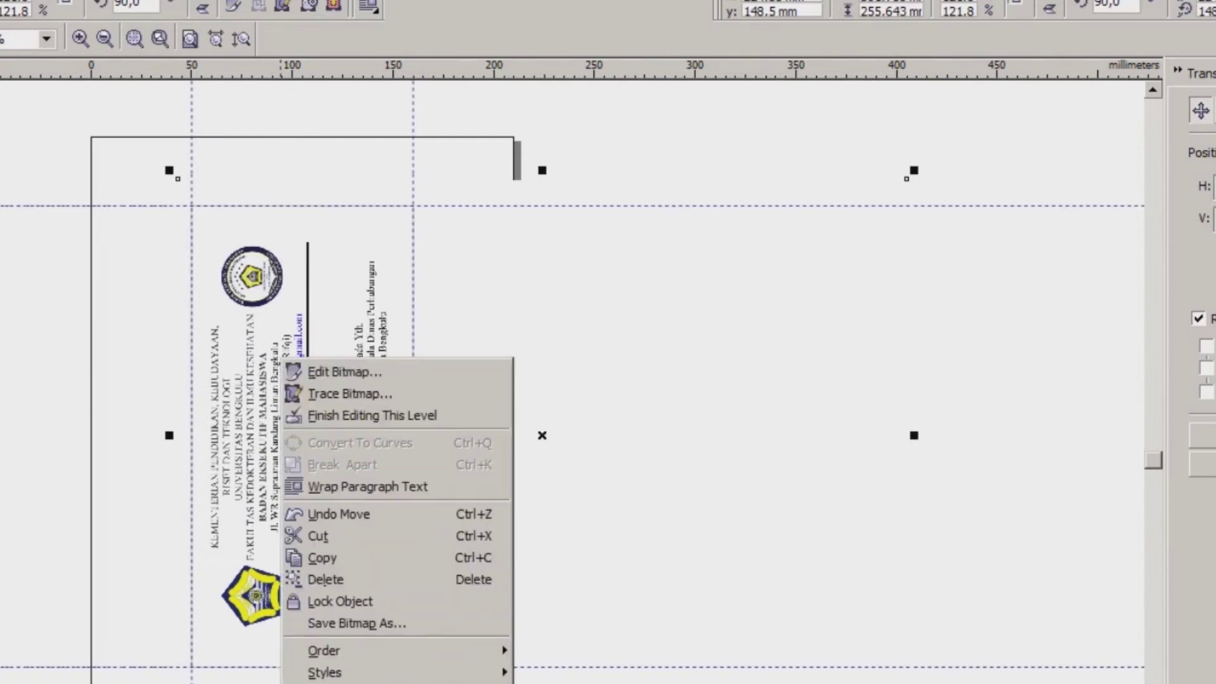
click(380, 415)
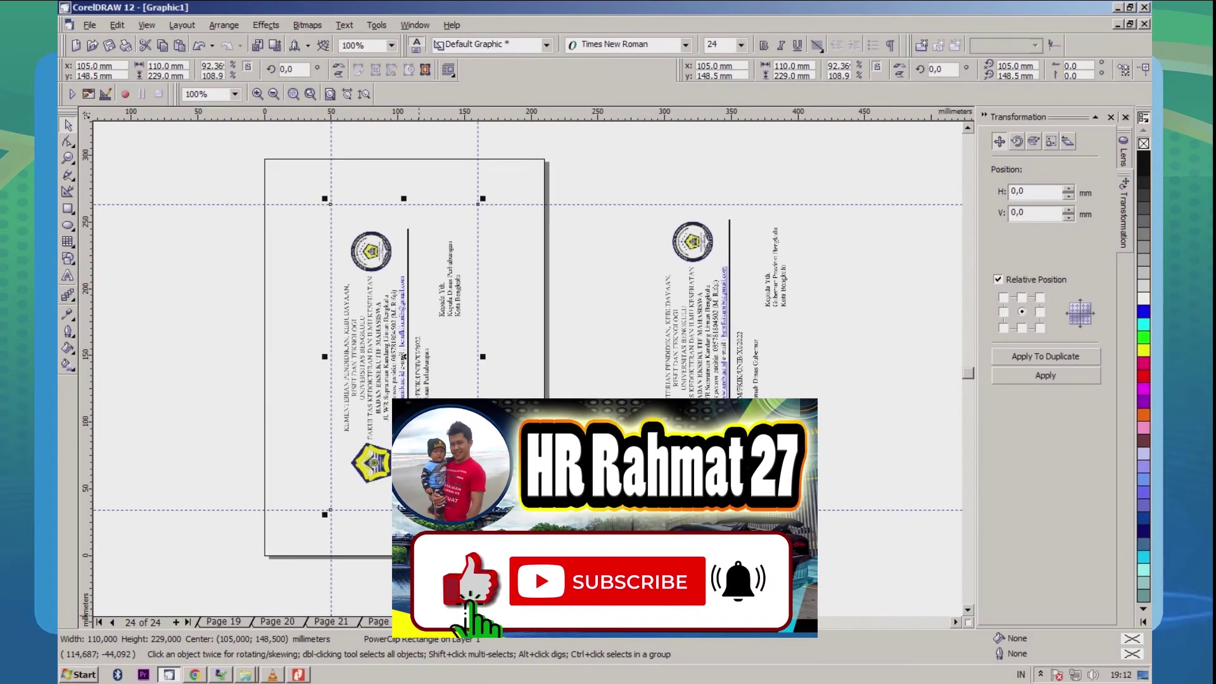
Step: Switch to page 23 and place the next letterhead image inside its rectangle as a PowerClip
key(Page_Down)
click(707, 447)
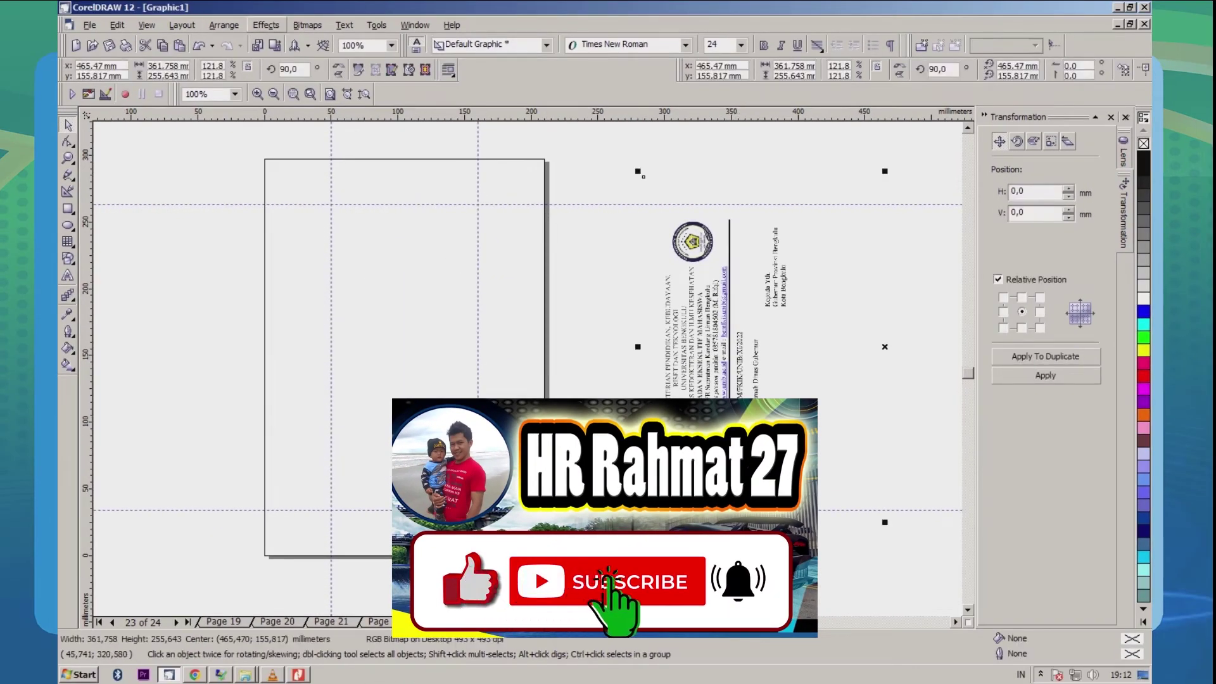
click(266, 25)
mouse_move(307, 194)
click(384, 196)
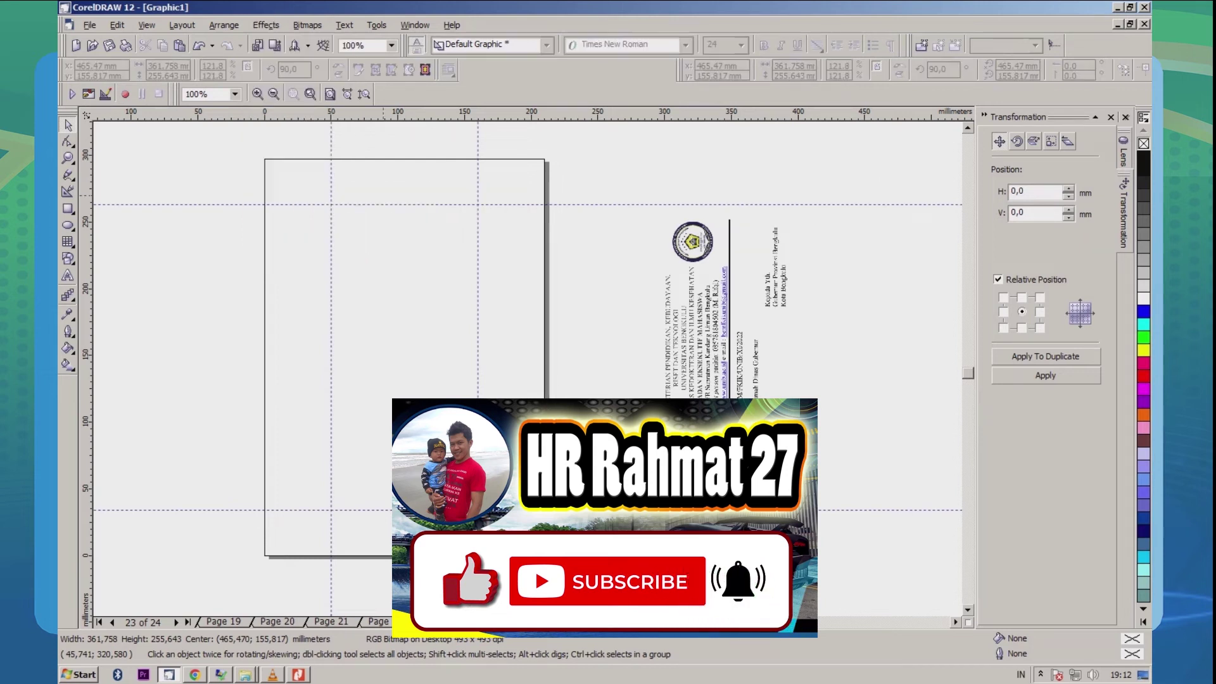
click(403, 329)
Step: Edit page 23's PowerClip contents, shift the letterhead right to X 224.38 mm, and finish editing
right_click(403, 328)
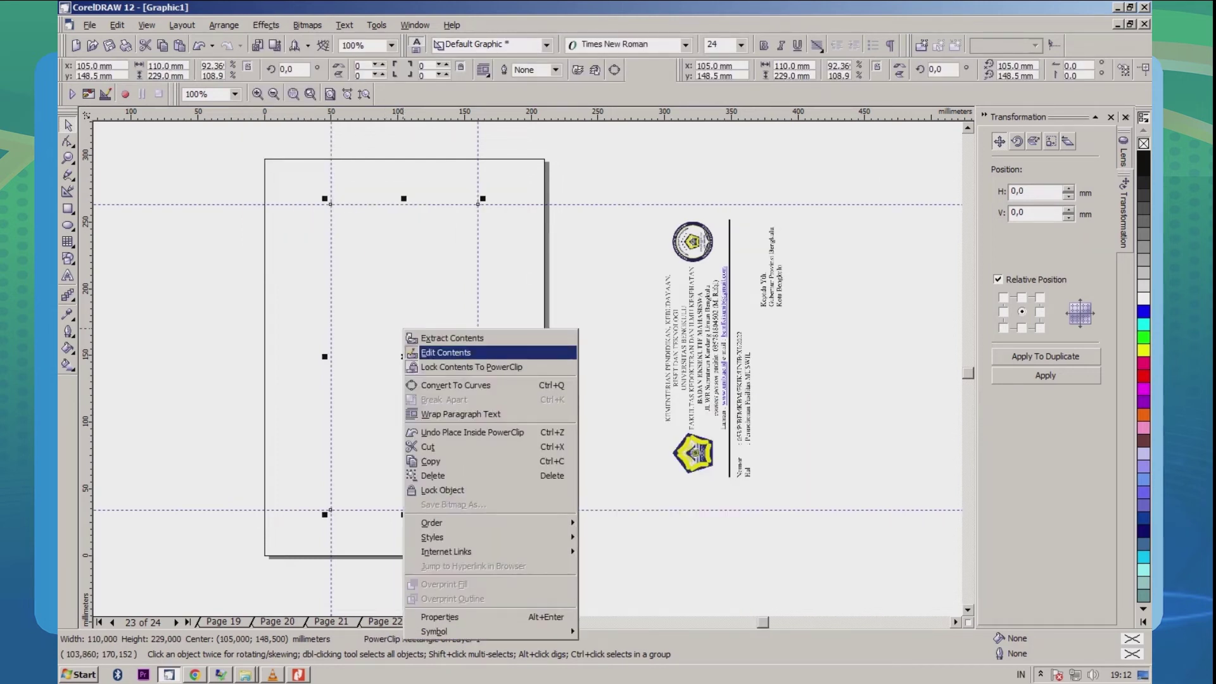
click(445, 352)
key(Right)
key(Right)
key(Right)
key(Right)
key(Right)
key(Right)
key(Right)
key(Right)
key(Right)
key(Right)
key(Right)
key(Right)
key(Right)
key(Right)
key(Right)
key(Right)
key(Right)
key(Right)
key(Right)
key(Right)
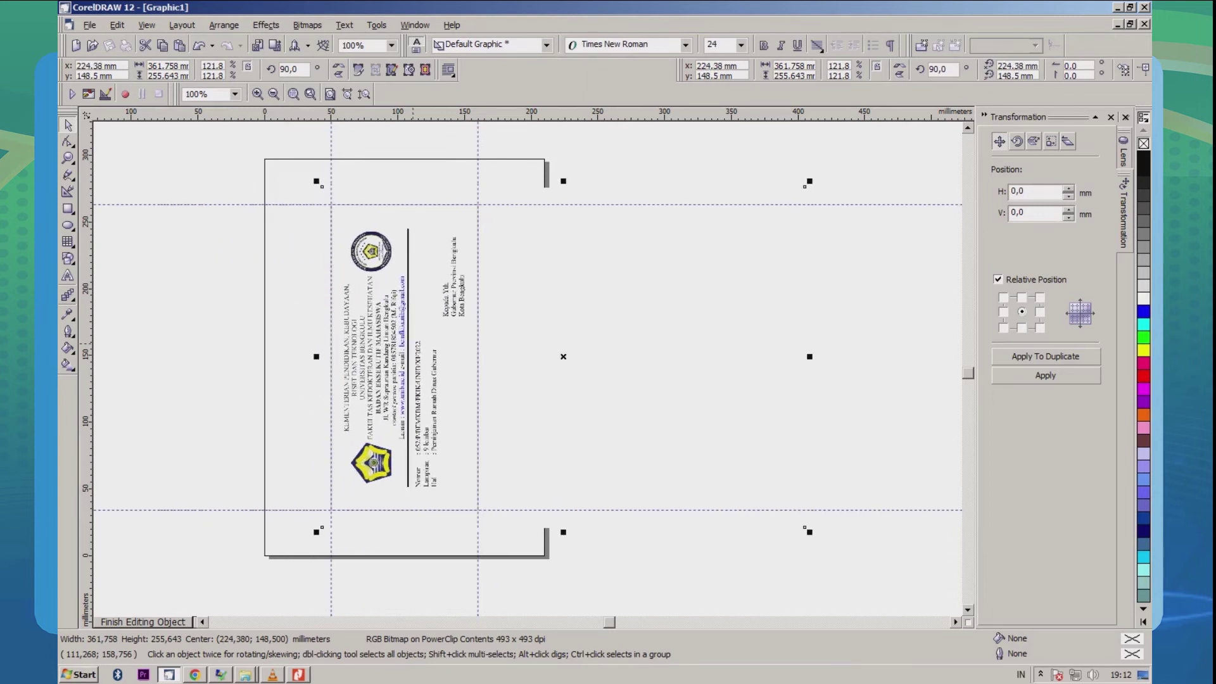
right_click(384, 290)
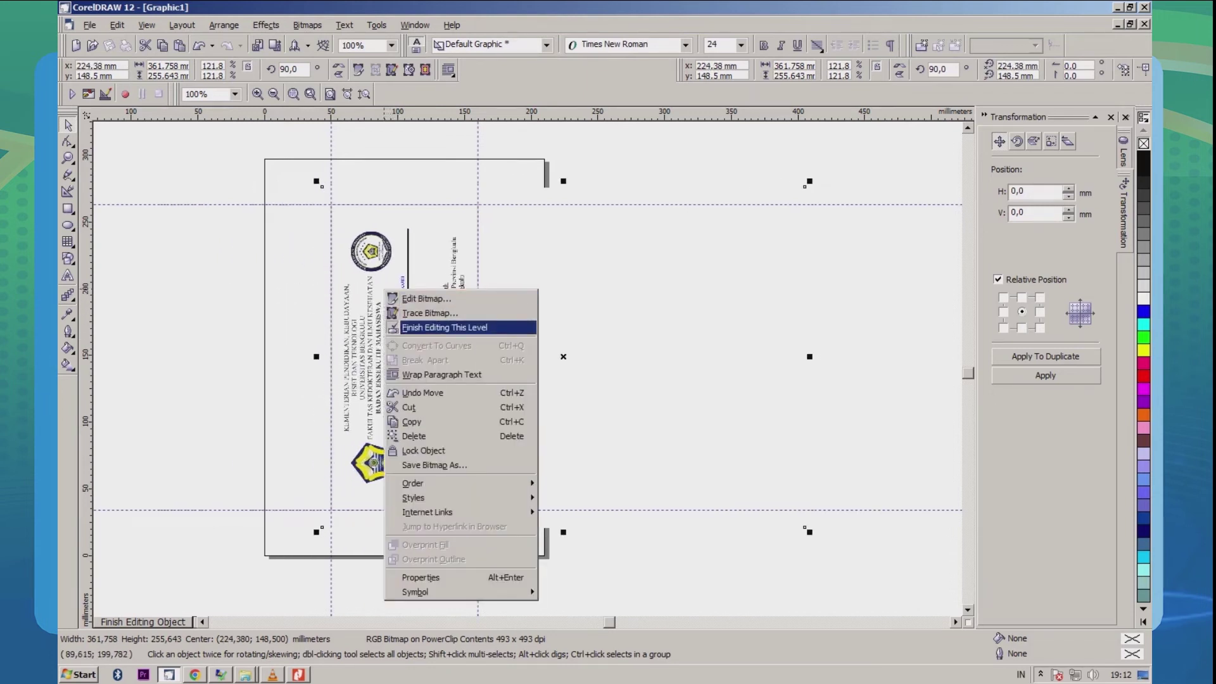
click(444, 328)
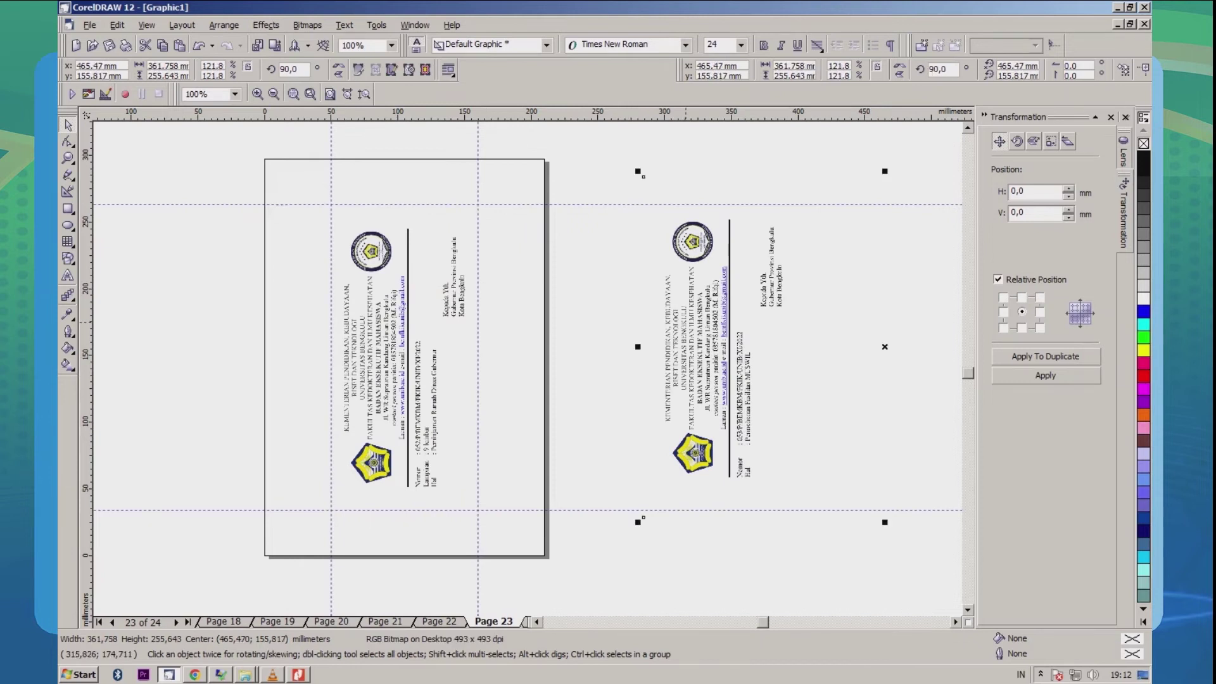
Step: Switch to page 22 and PowerClip the next letterhead image inside its empty rectangle
click(439, 622)
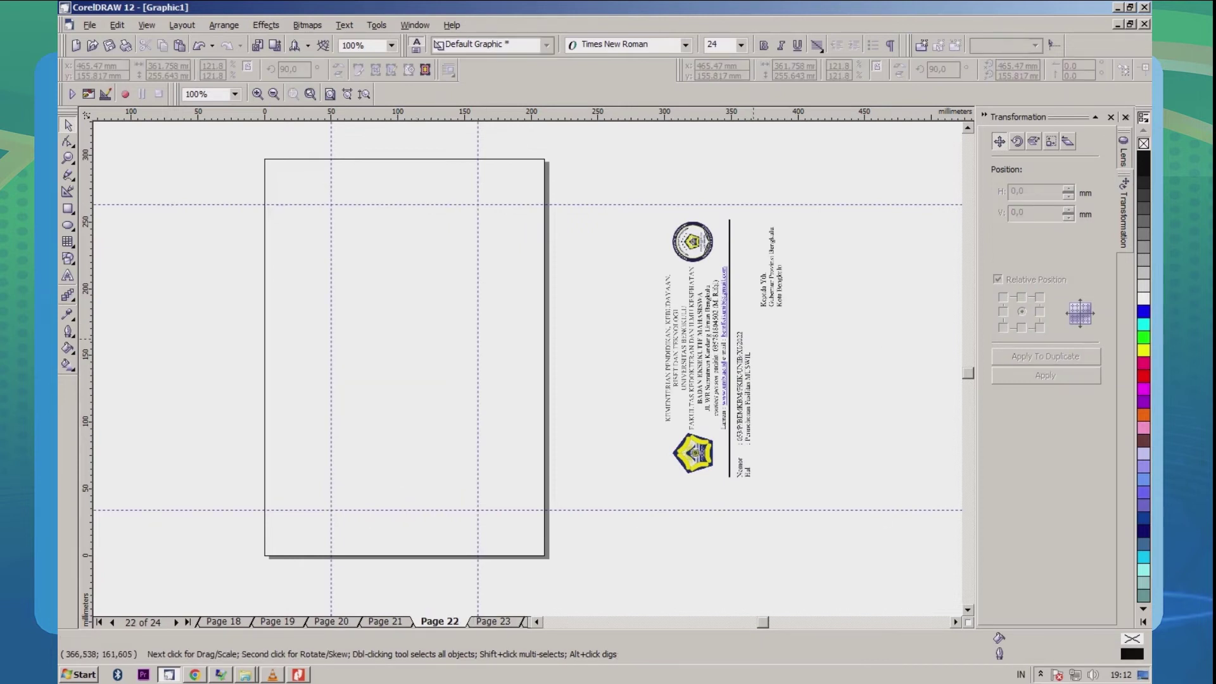
click(754, 340)
click(266, 26)
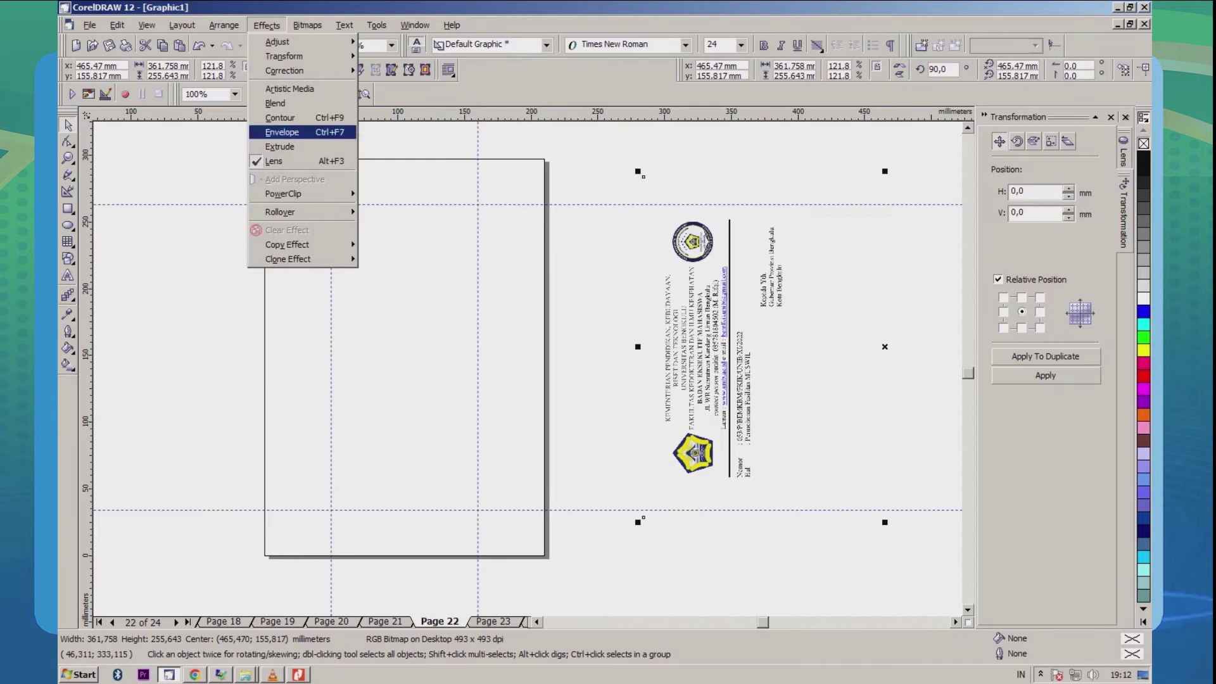
key(Right)
key(Return)
click(401, 302)
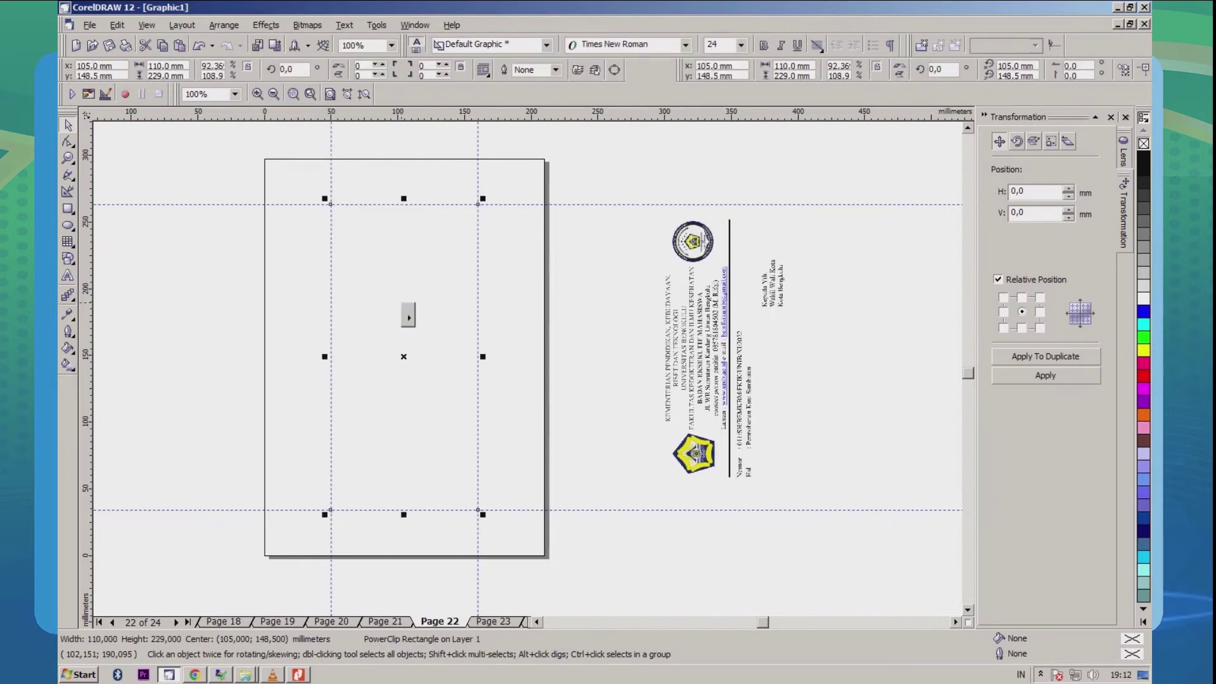
Step: Edit page 22's PowerClip contents, shift the letterhead right to X 224.38 mm, and finish editing
right_click(401, 303)
key(Return)
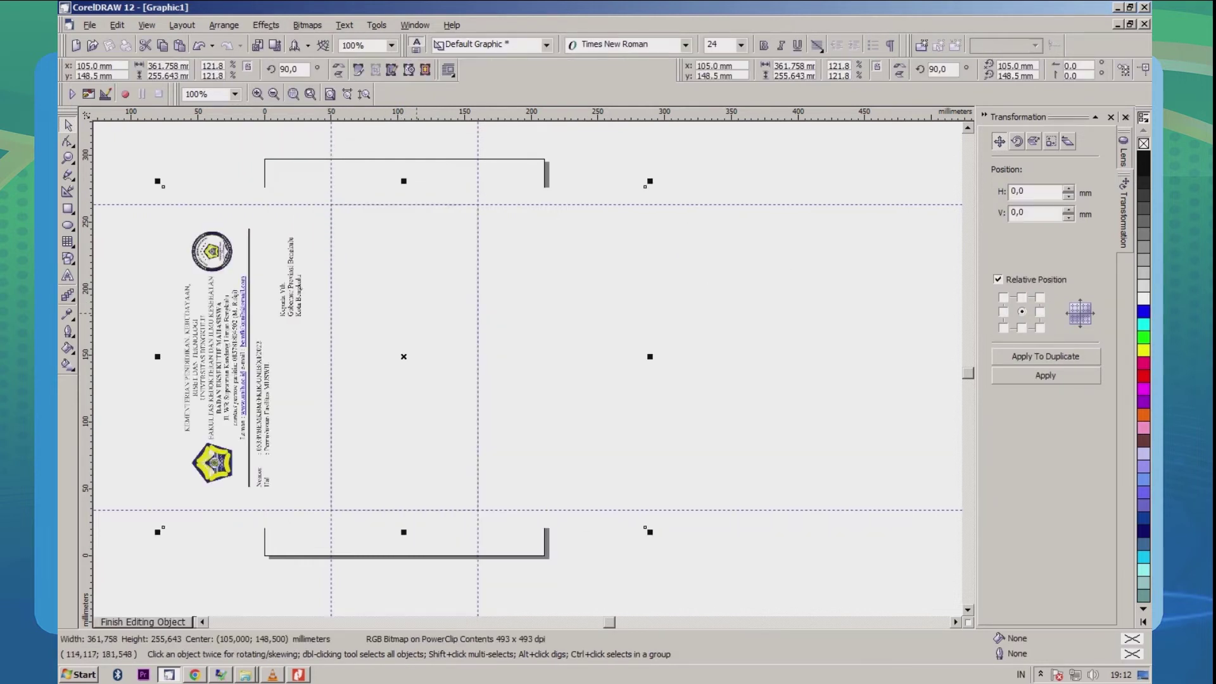
key(Right)
key(Right)
key(Right)
key(Right)
key(Right)
key(Right)
key(Right)
key(Right)
key(Right)
key(Right)
key(Right)
key(Right)
key(Right)
key(Right)
key(Right)
key(Right)
key(Right)
key(Right)
key(Right)
key(Right)
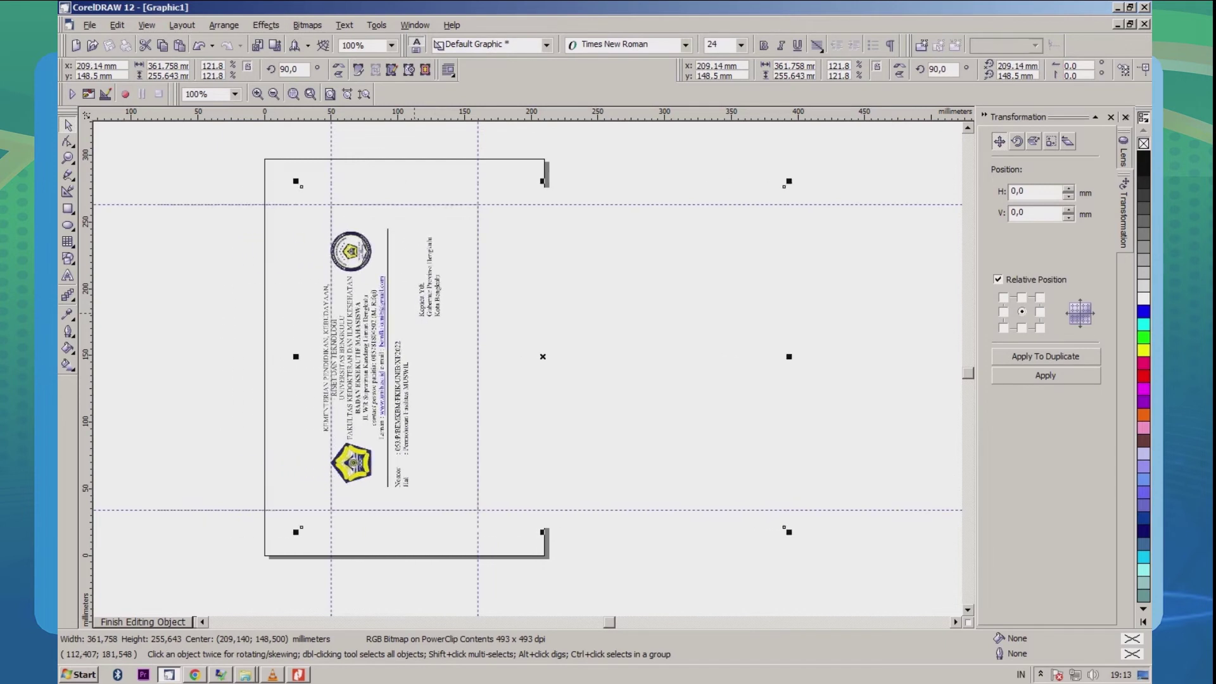
key(Right)
key(Right)
key(Right)
key(Right)
key(Right)
key(Right)
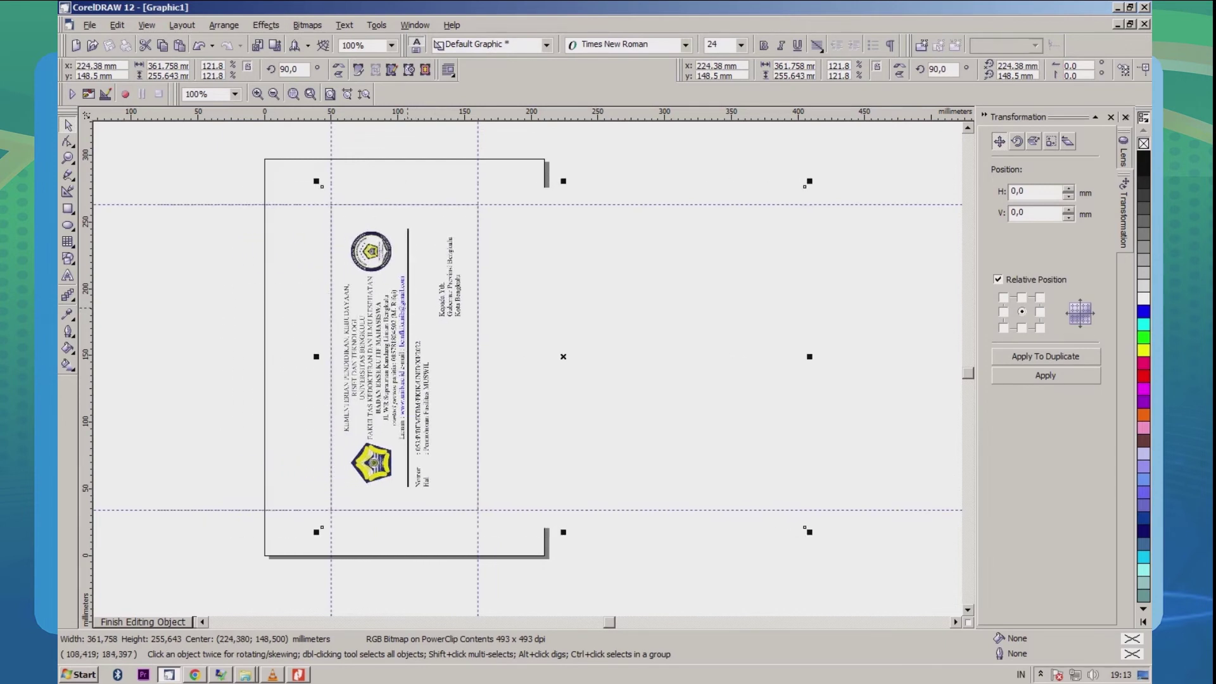
right_click(401, 305)
right_click(395, 261)
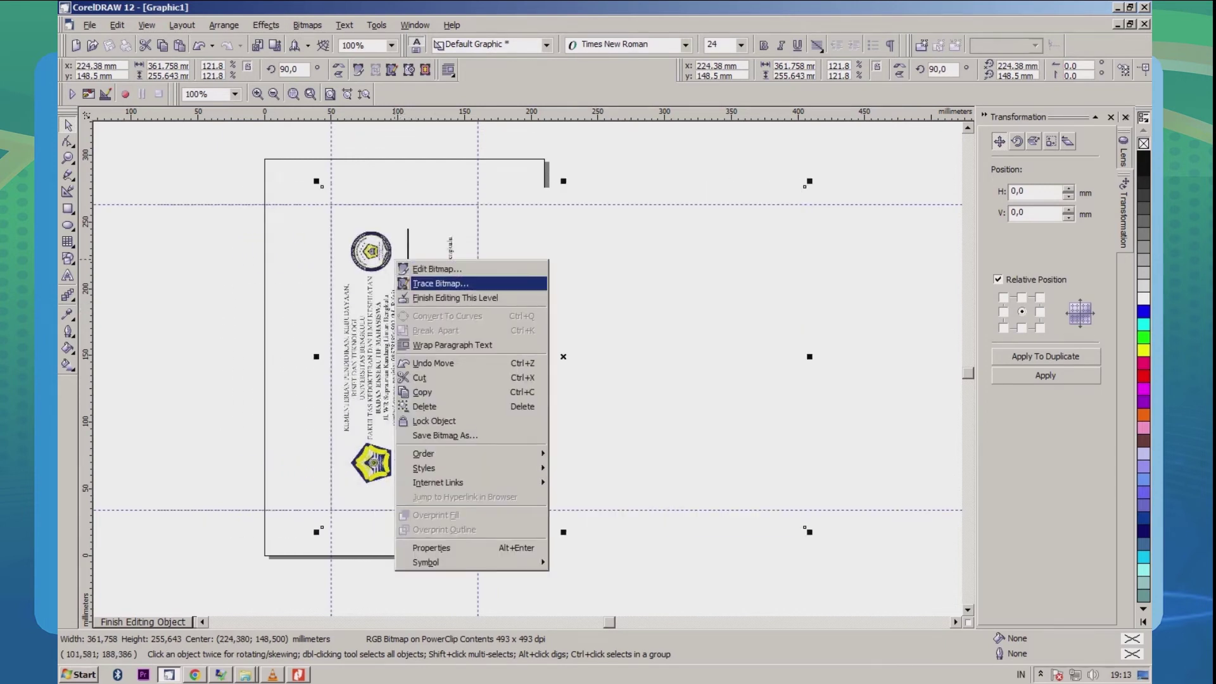
click(421, 297)
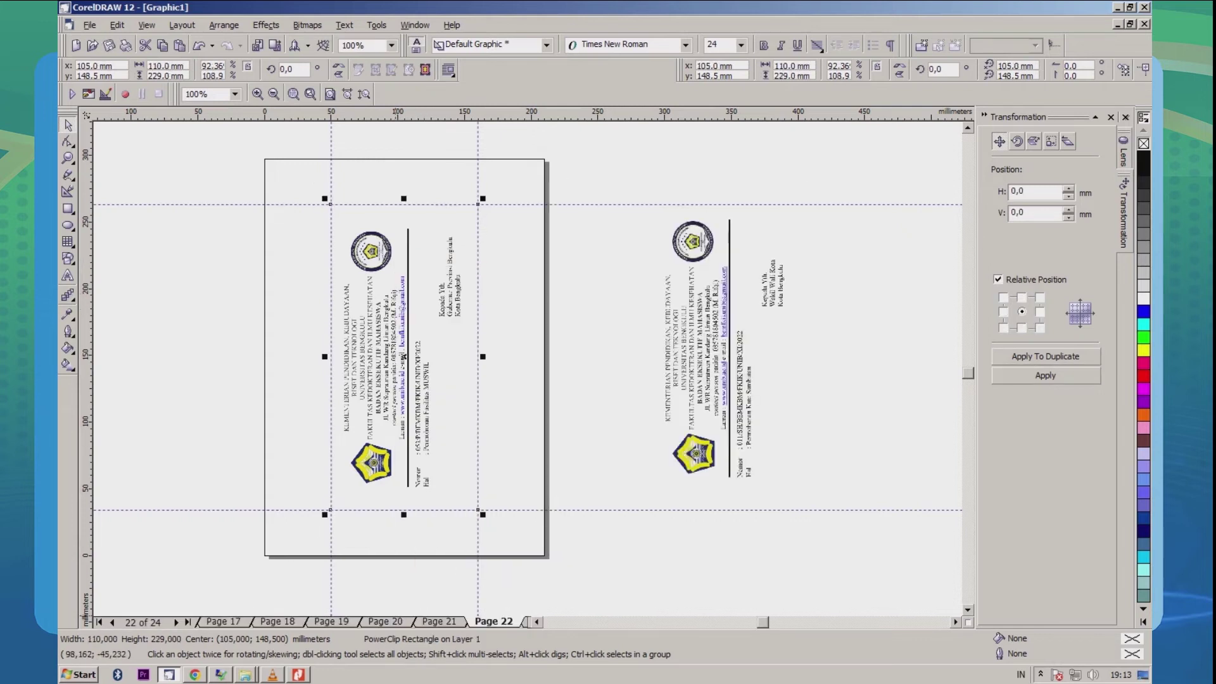
Step: Switch to page 19 and place the next letterhead image inside its rectangle as a PowerClip
key(Page_Up)
key(Page_Up)
click(332, 622)
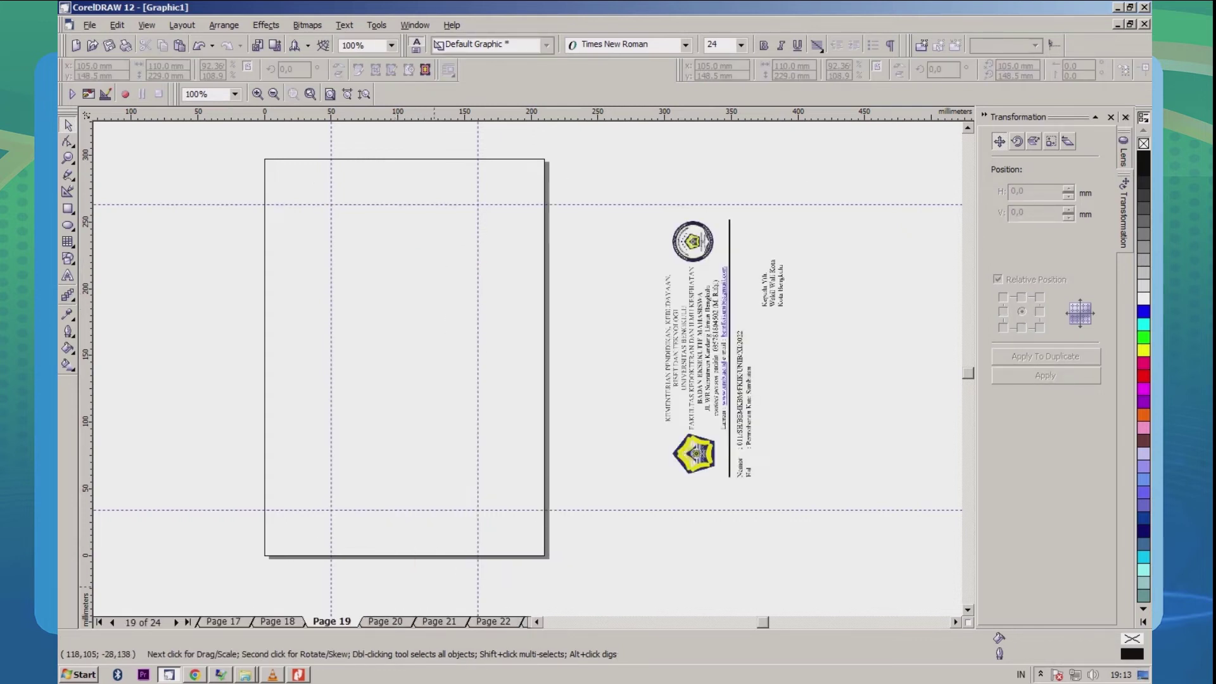
click(767, 355)
key(Tab)
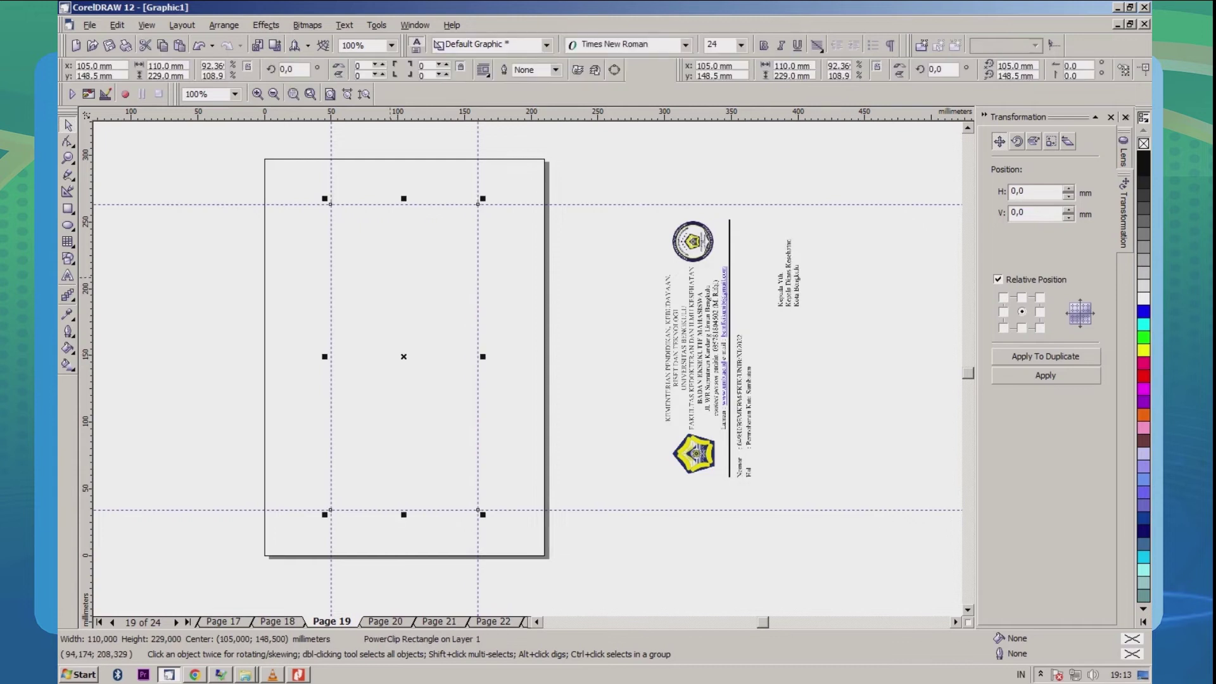
Step: Edit page 19's PowerClip contents, shift the letterhead right until it fits between the guidelines, and finish editing
right_click(390, 277)
click(402, 297)
key(Right)
key(Right)
key(Right)
key(Right)
key(Right)
key(Right)
key(Right)
key(Right)
key(Right)
key(Right)
key(Right)
key(Right)
key(Right)
key(Right)
key(Right)
key(Right)
key(Right)
key(Right)
key(Right)
key(Right)
key(Right)
key(Right)
key(Right)
key(Right)
key(Right)
key(Right)
key(Right)
key(Right)
key(Right)
key(Right)
key(Right)
key(Right)
key(Right)
key(Right)
key(Right)
key(Right)
key(Right)
key(Right)
key(Right)
key(Right)
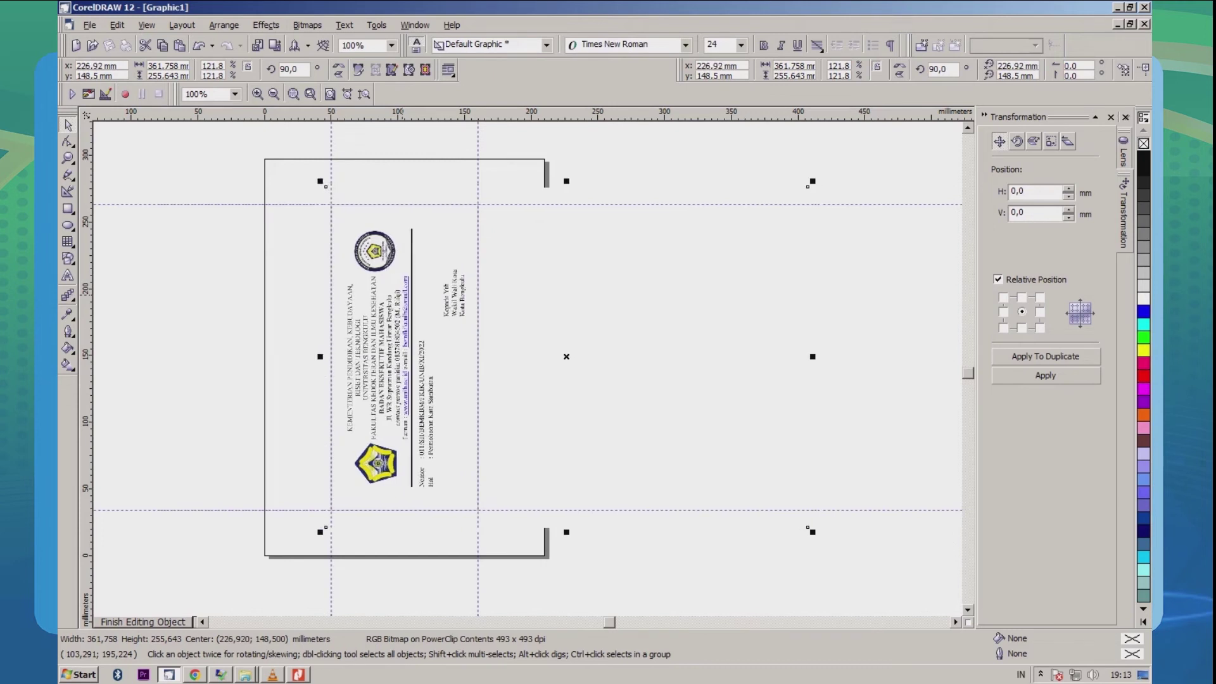
key(Left)
right_click(403, 295)
click(434, 336)
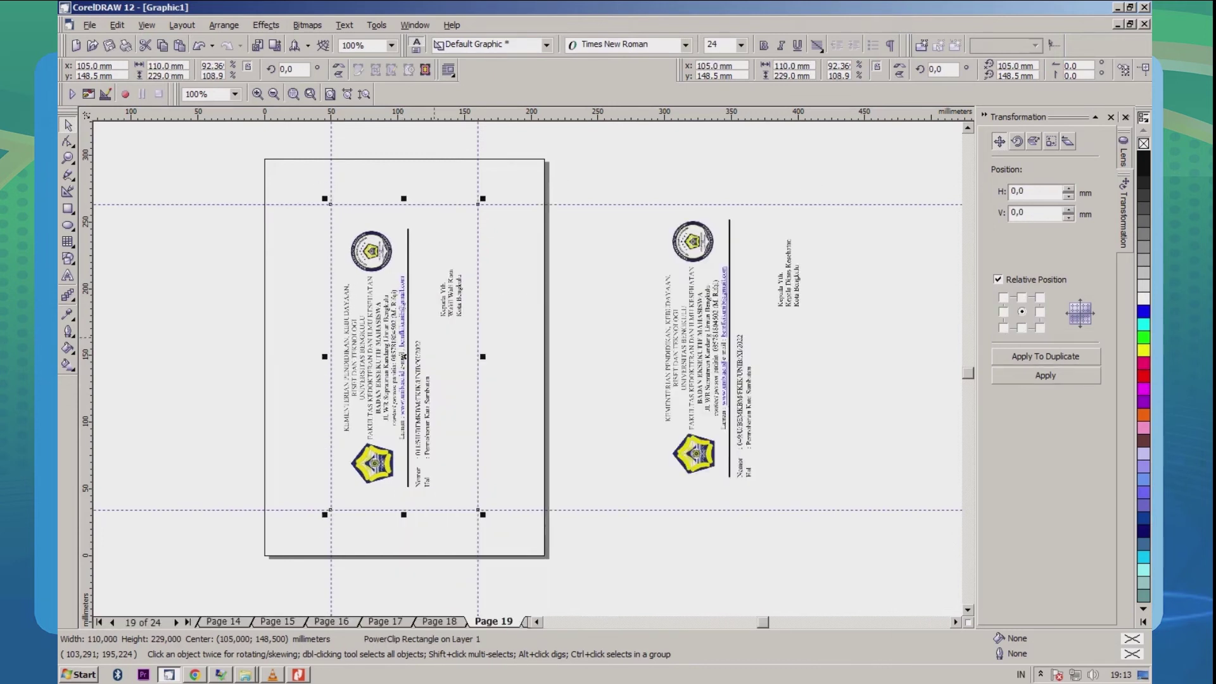
Step: Switch to page 18 and PowerClip the next letterhead image inside its empty rectangle
click(440, 622)
click(771, 357)
Step: Edit page 18's PowerClip contents, shift the letterhead right to X 219.3 mm, and finish editing
right_click(402, 288)
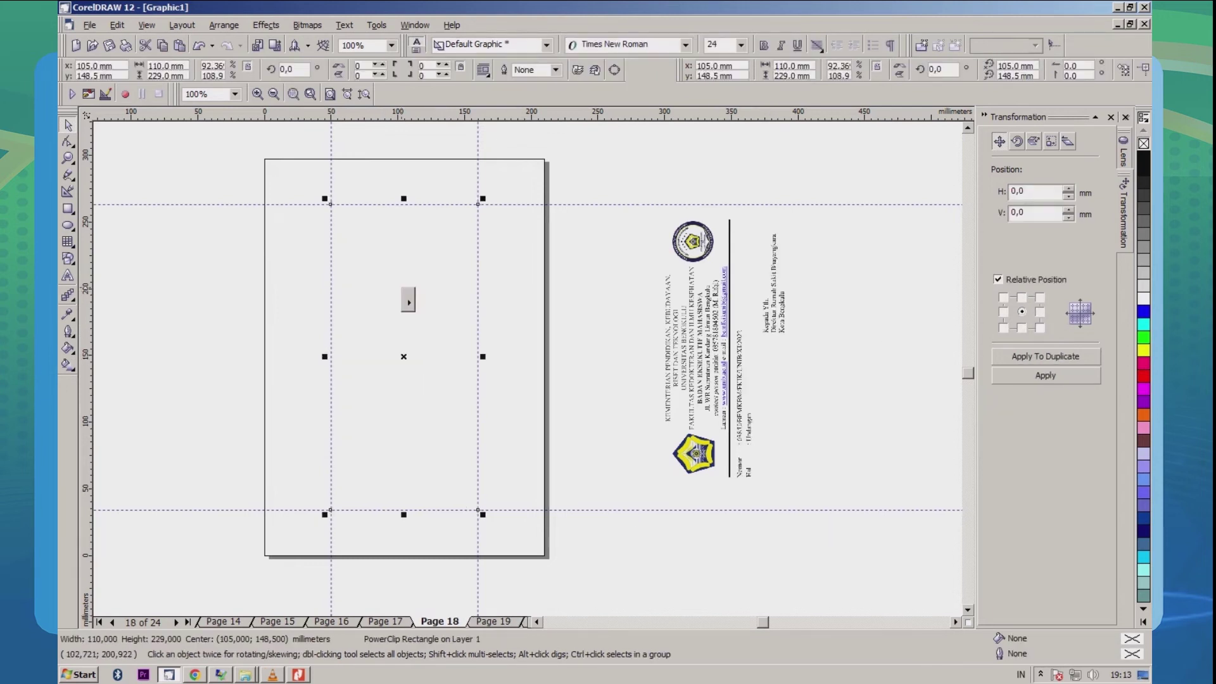
click(417, 311)
key(Tab)
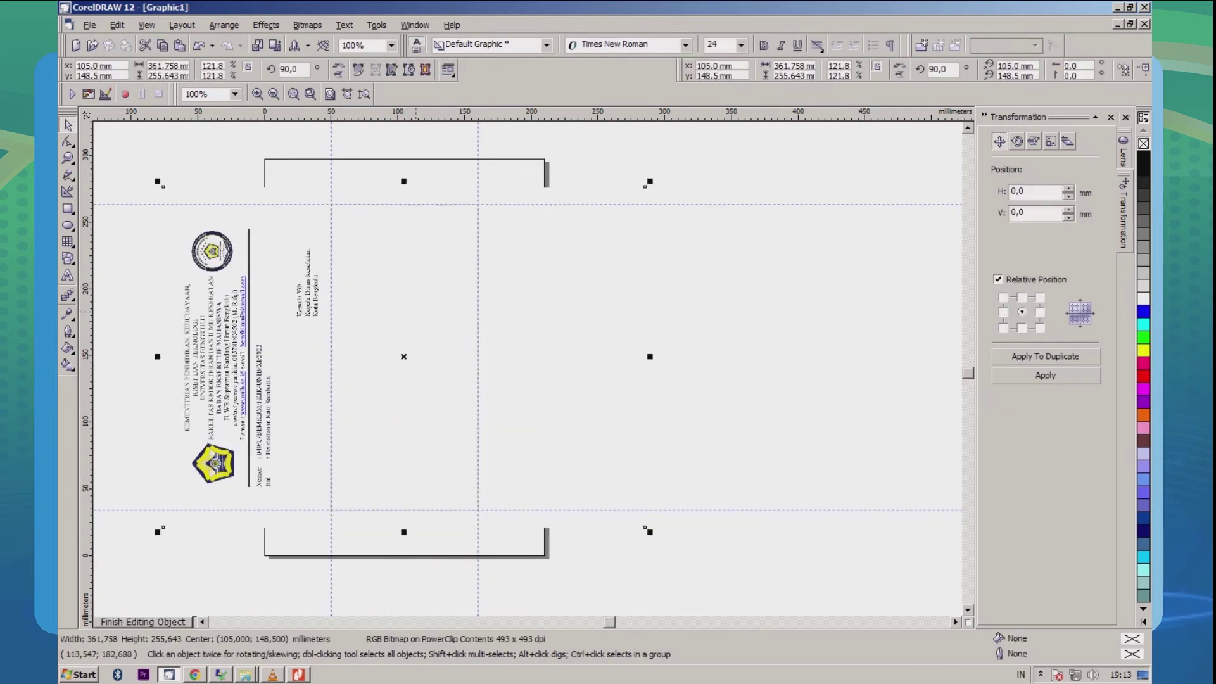
key(Right)
key(Right)
key(Right)
key(Right)
key(Right)
key(Right)
key(Right)
key(Right)
key(Right)
key(Right)
key(Right)
key(Right)
key(Right)
key(Right)
key(Right)
key(Right)
key(Right)
key(Right)
key(Right)
key(Right)
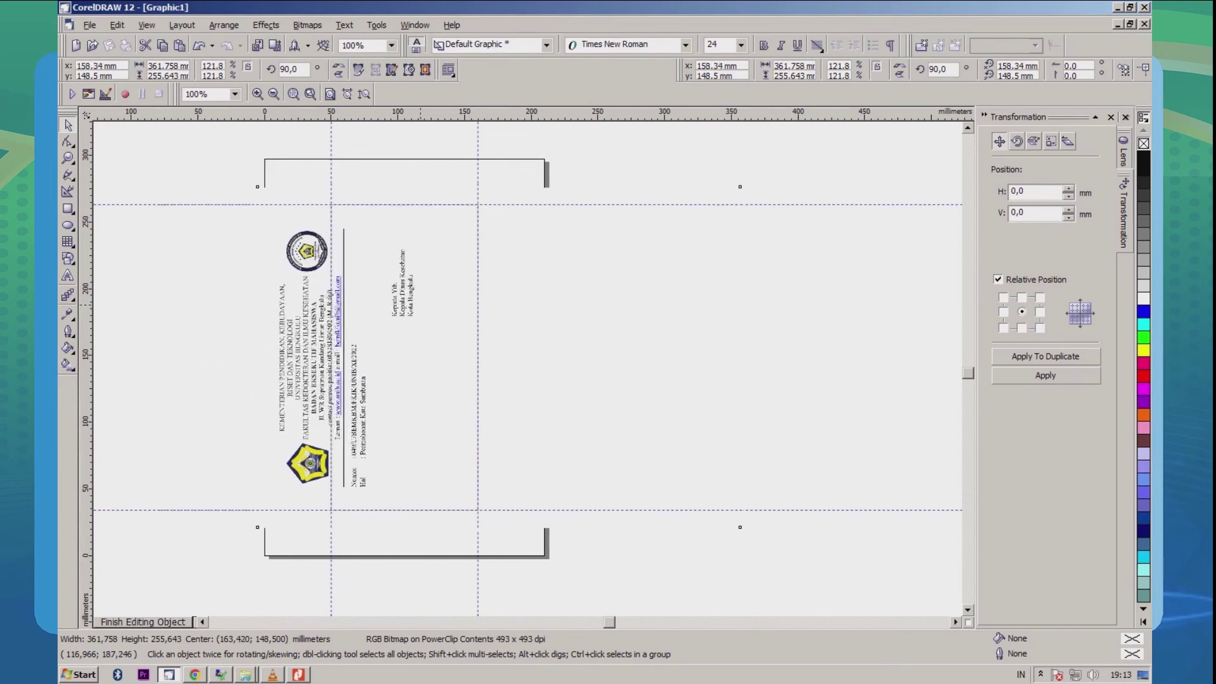
key(Right)
key(Right)
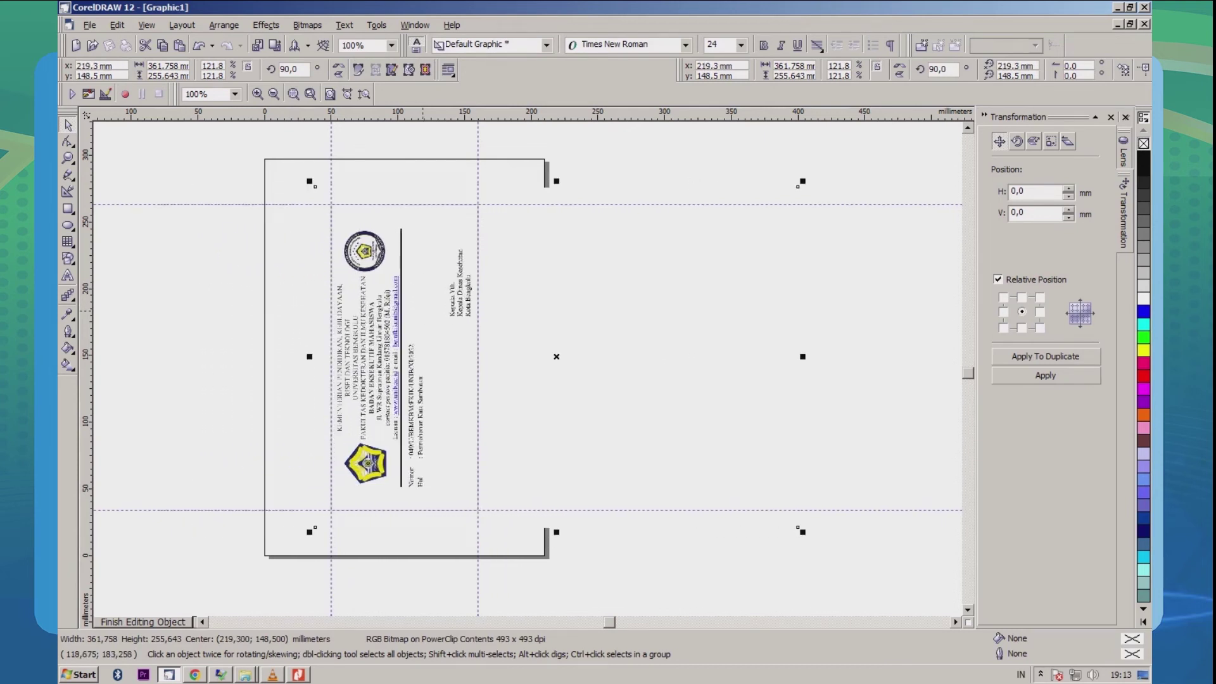
right_click(419, 310)
click(456, 348)
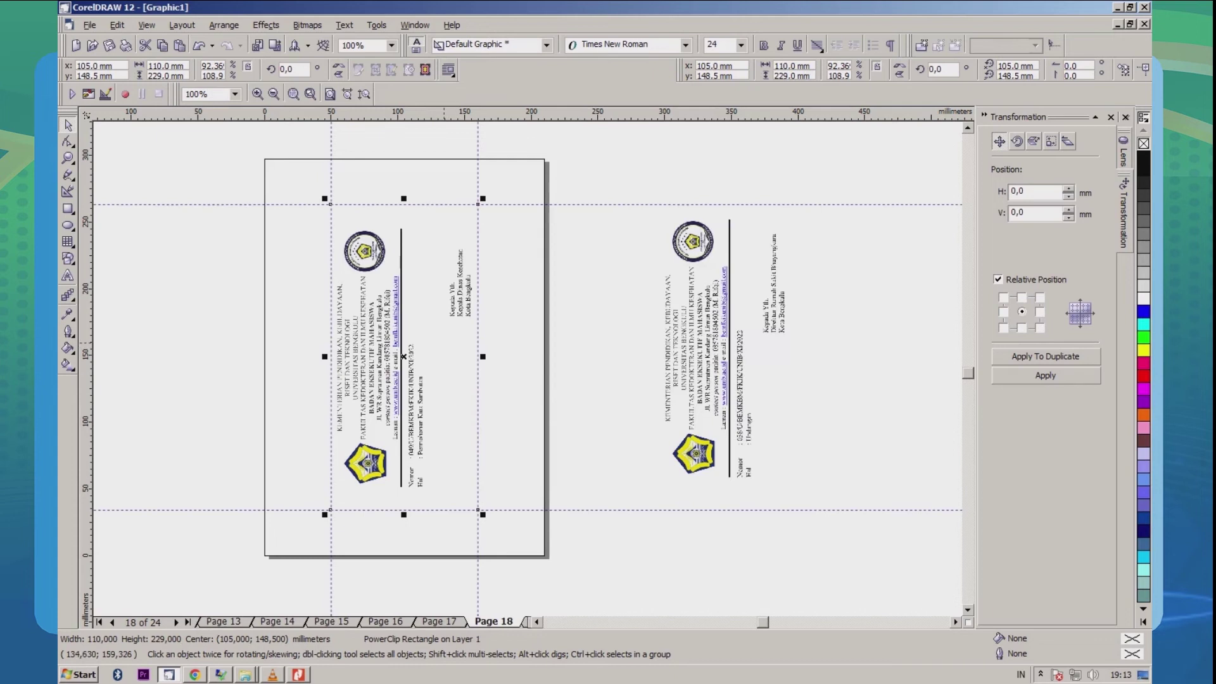
Step: Switch to page 17 and place the next letterhead image inside its rectangle as a PowerClip
click(440, 622)
click(694, 373)
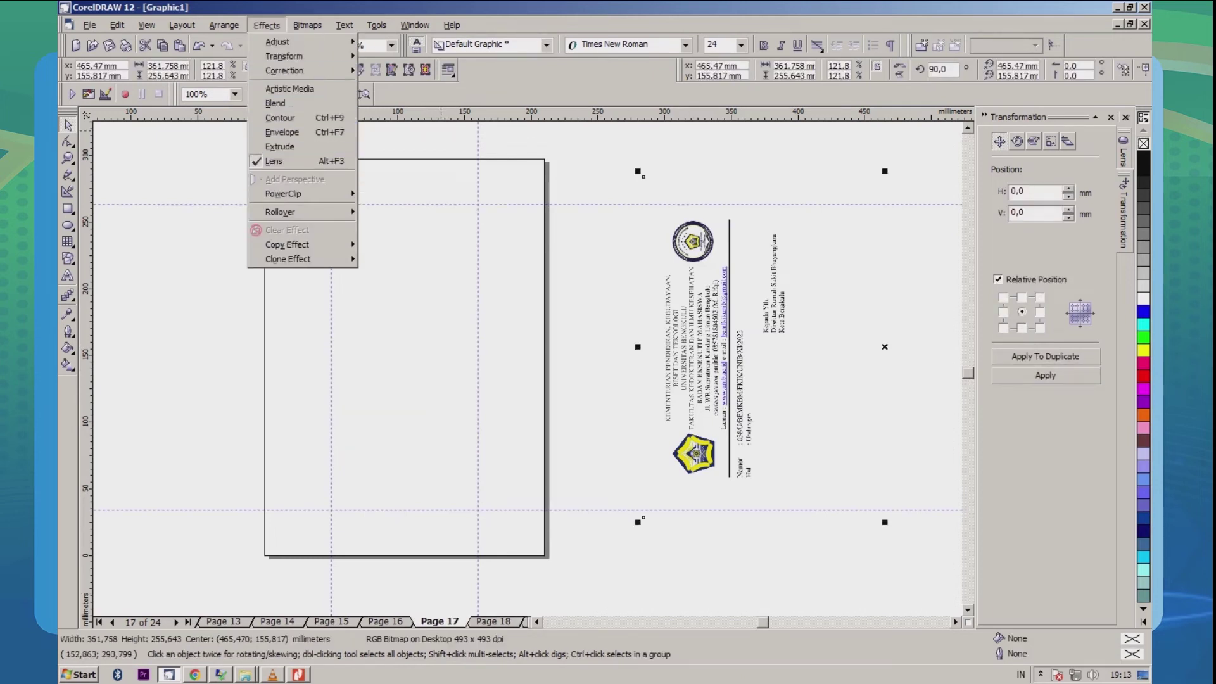
mouse_move(283, 193)
click(405, 194)
click(402, 356)
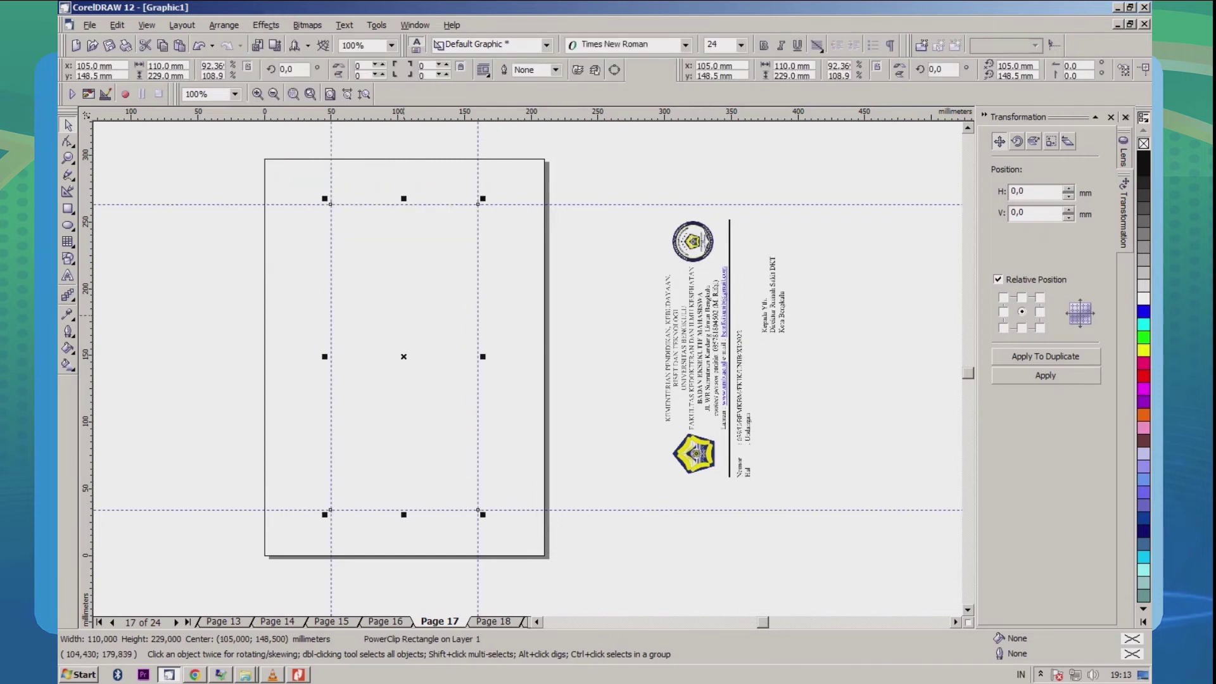
Step: Edit page 17's PowerClip contents, shift the letterhead right to X 224.38 mm, and finish editing
right_click(402, 356)
click(423, 339)
key(Right)
key(Right)
key(Right)
key(Right)
key(Right)
key(Right)
key(Right)
key(Right)
key(Right)
key(Right)
key(Right)
key(Right)
key(Right)
key(Right)
key(Right)
key(Right)
key(Right)
key(Right)
key(Right)
key(Right)
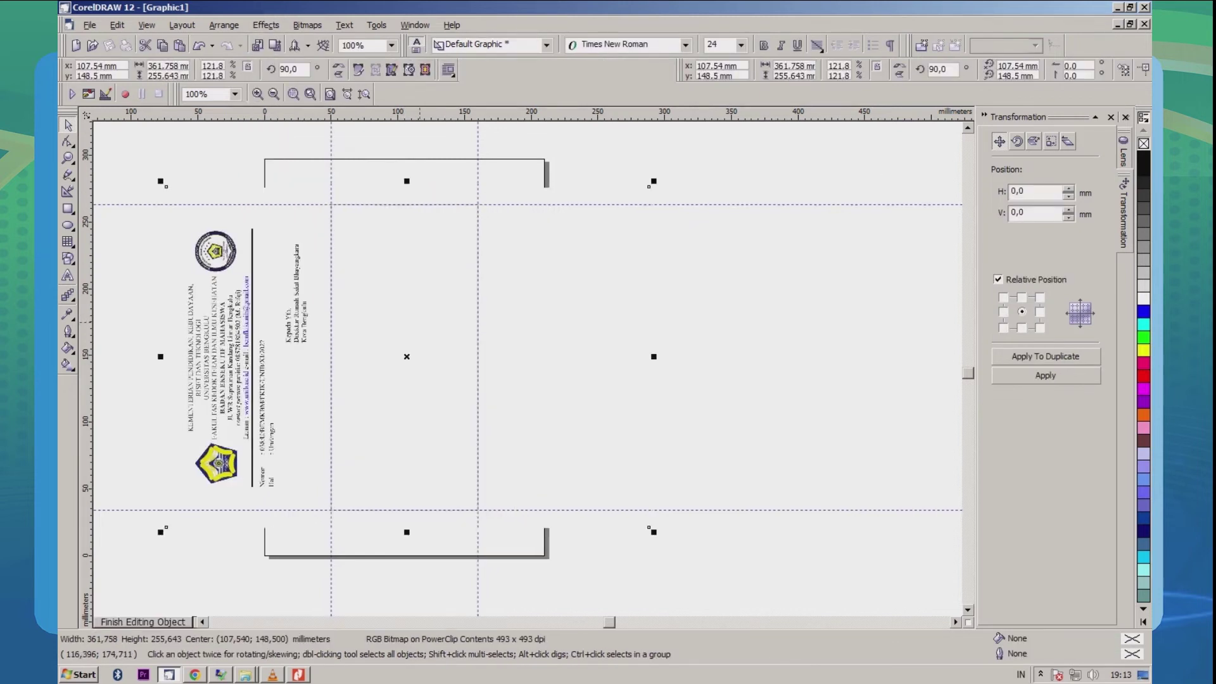
key(Right)
key(Right)
key(Right)
key(Right)
key(Right)
key(Right)
key(Right)
key(Right)
key(Right)
key(Right)
key(Right)
key(Right)
key(Right)
key(Right)
key(Right)
key(Right)
key(Right)
key(Right)
key(Right)
key(Right)
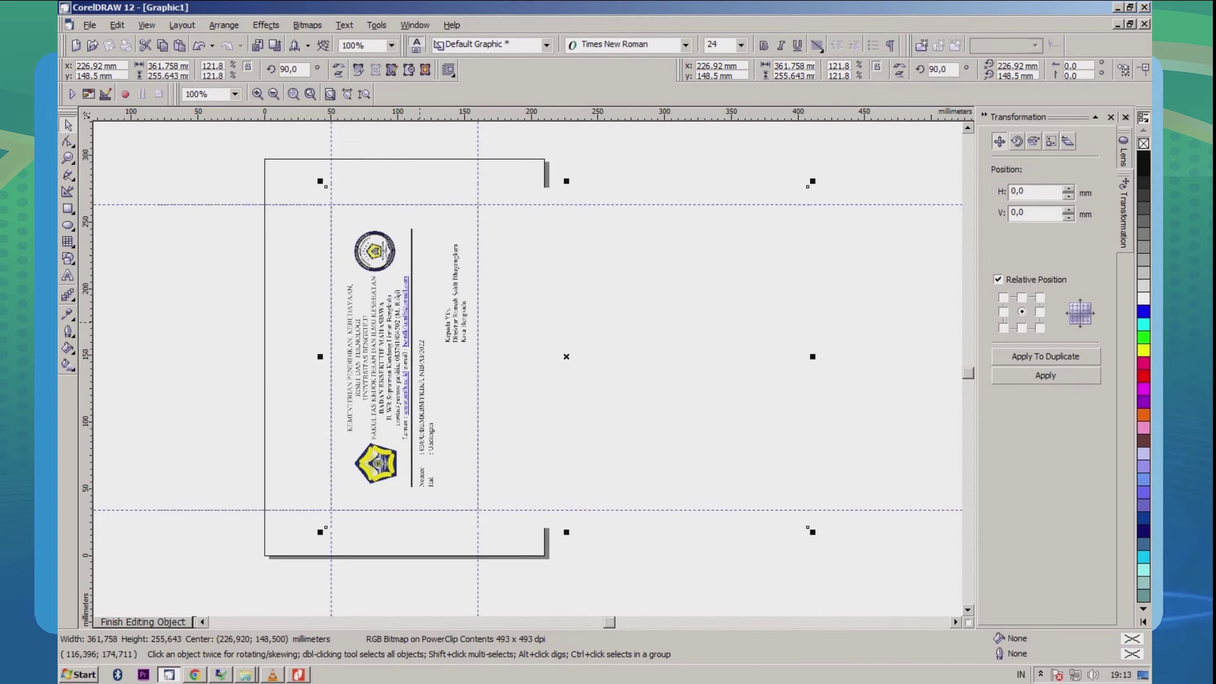
right_click(420, 317)
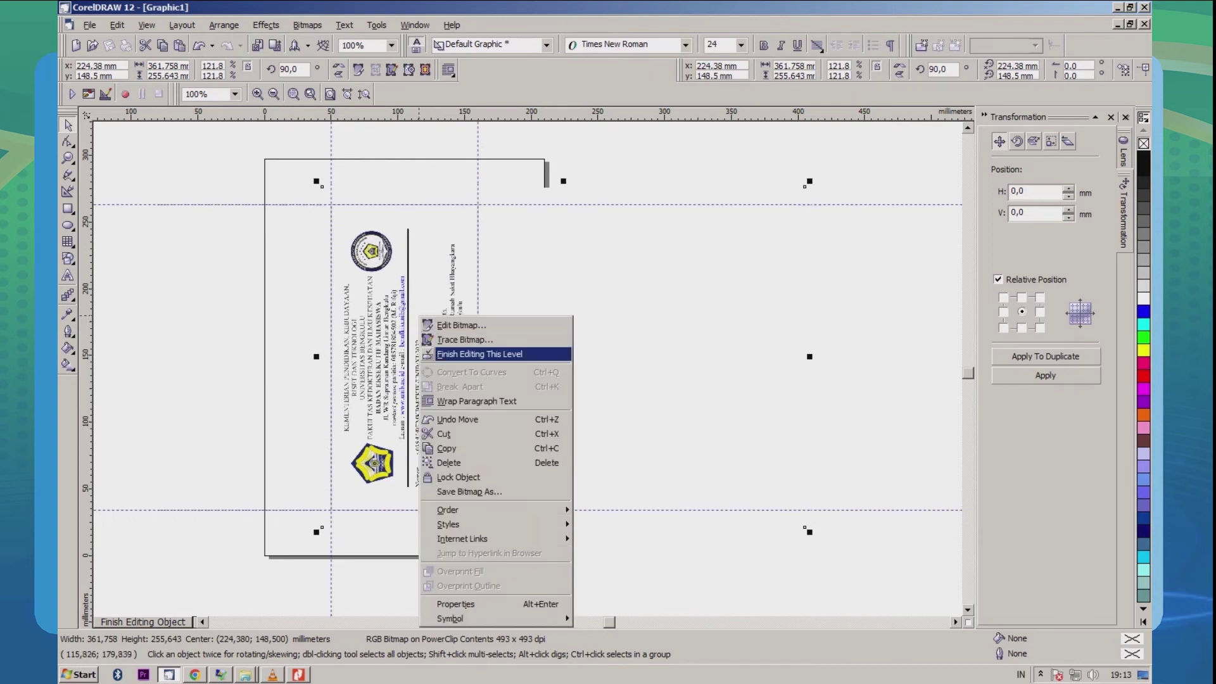
click(480, 354)
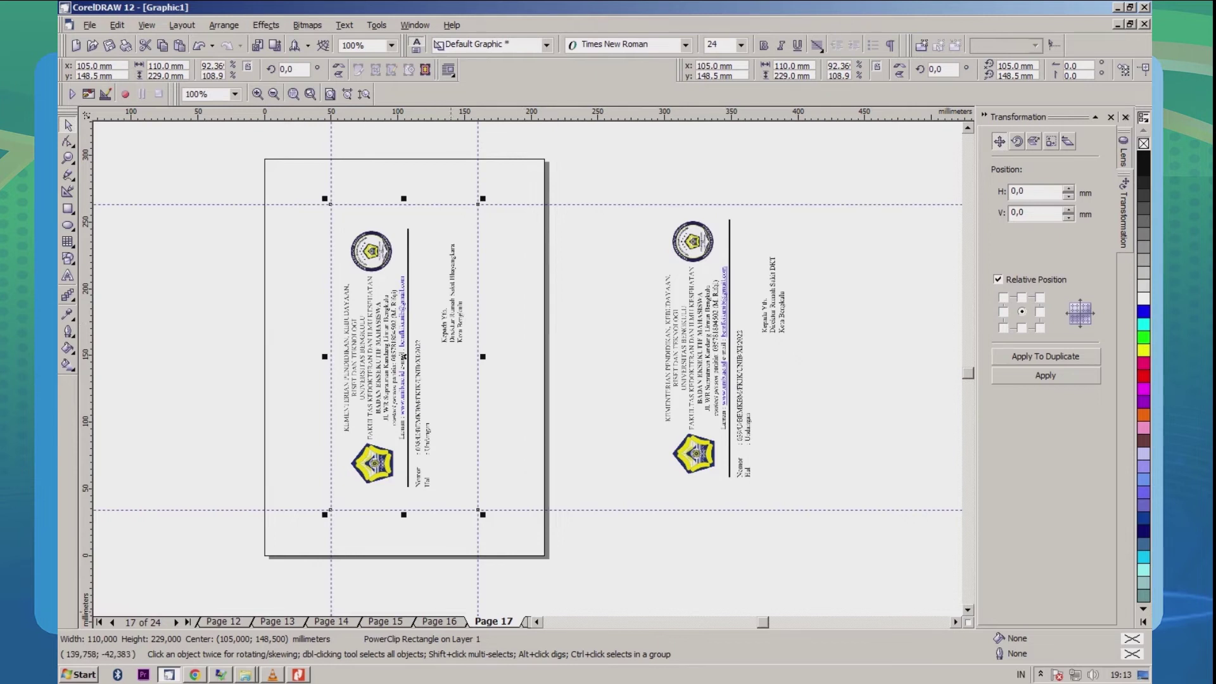
Step: Switch to page 16 and PowerClip the next letterhead image inside its empty rectangle
click(439, 622)
click(645, 364)
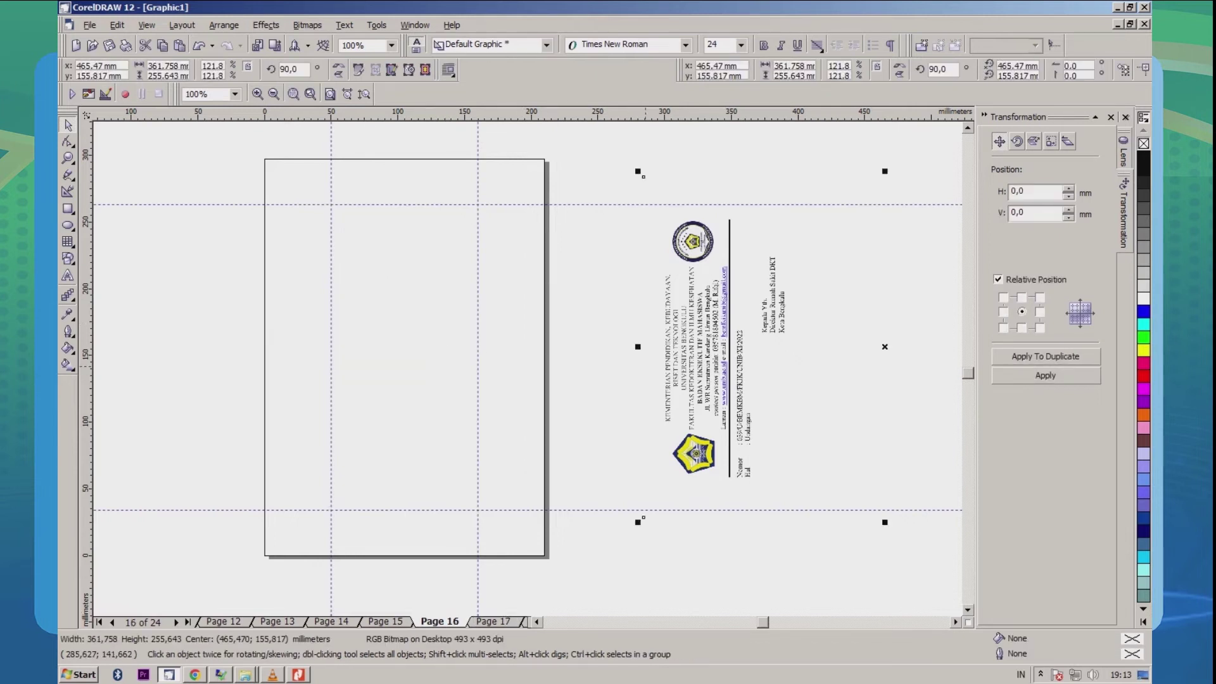
click(397, 288)
Step: Edit page 16's PowerClip contents, shift the letterhead right until it fits between the vertical guidelines, and finish editing
right_click(397, 288)
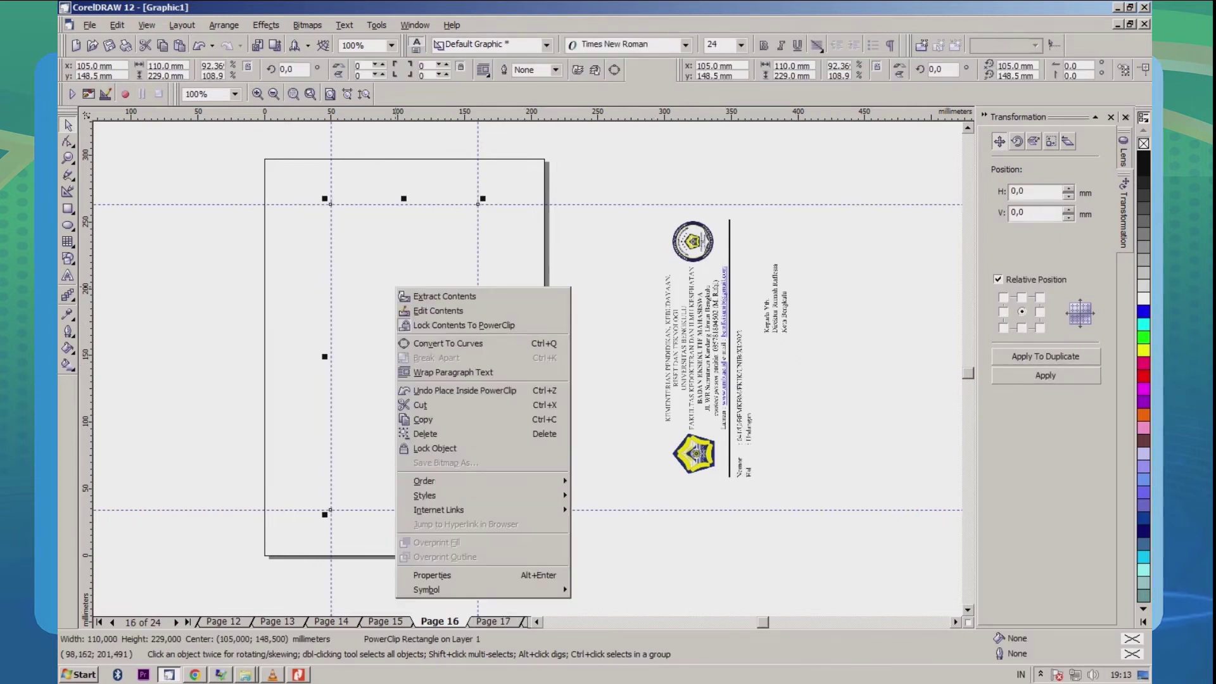
click(437, 310)
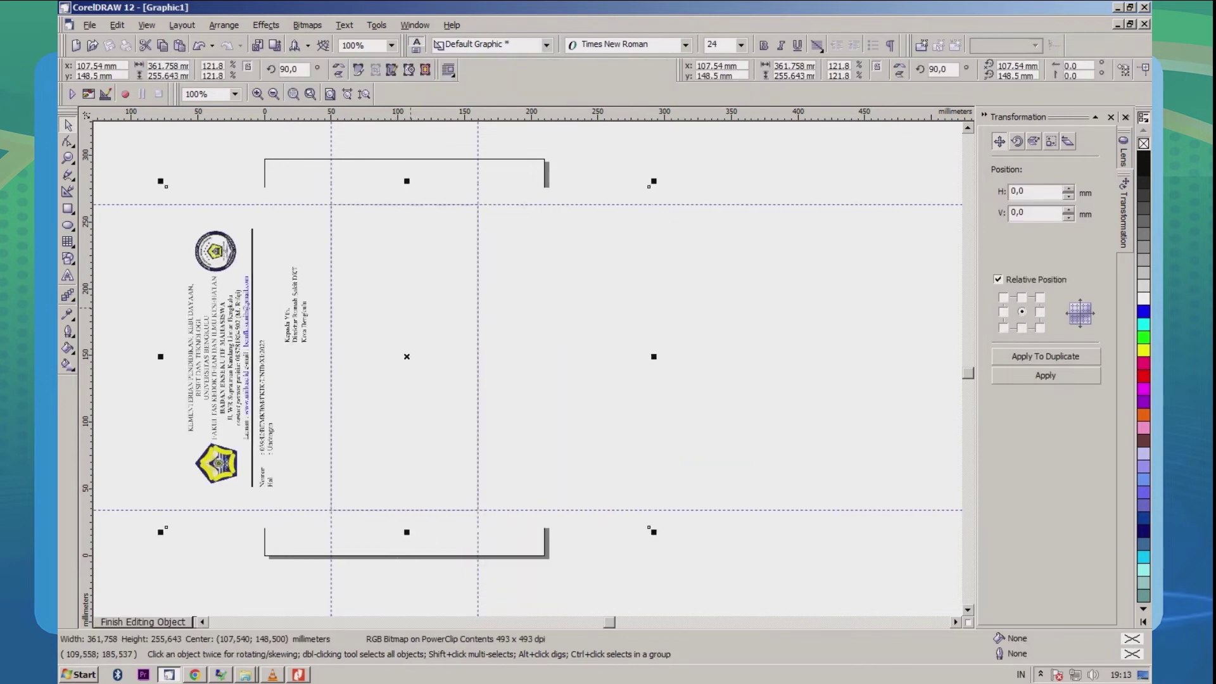
key(Right)
key(Right)
key(Right)
key(Right)
key(Right)
key(Right)
key(Right)
key(Right)
key(Right)
key(Right)
key(Right)
key(Right)
key(Right)
key(Right)
key(Right)
key(Right)
key(Right)
key(Right)
key(Right)
key(Right)
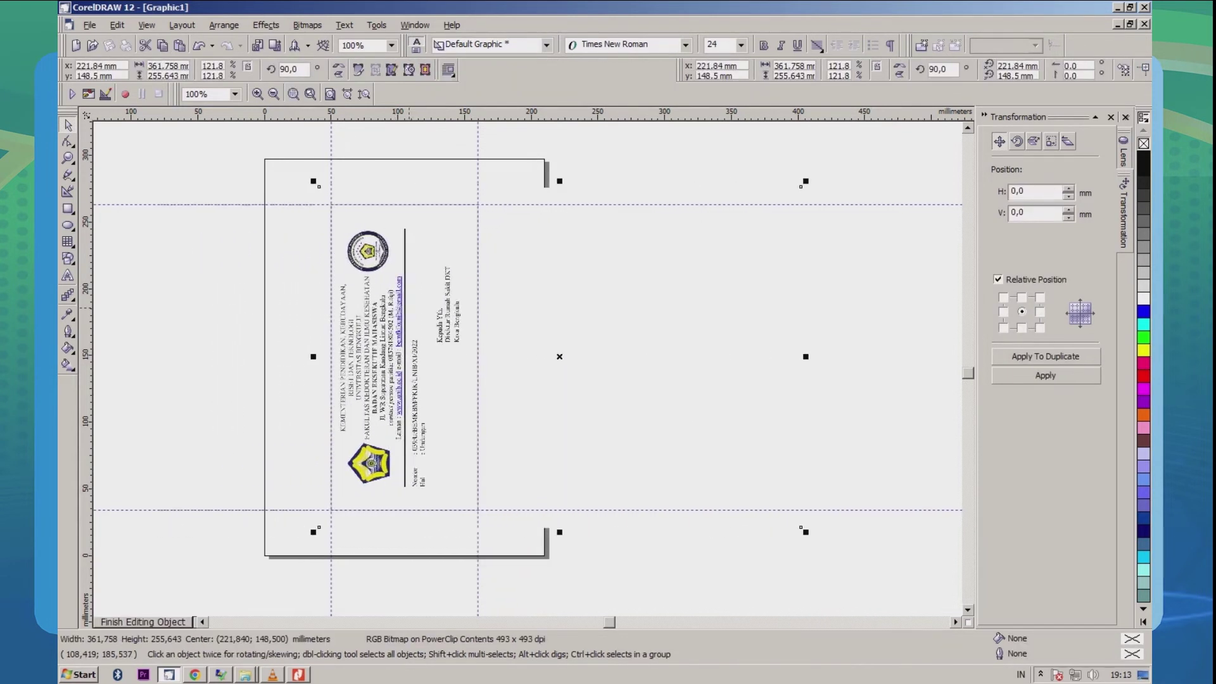
right_click(409, 307)
click(443, 346)
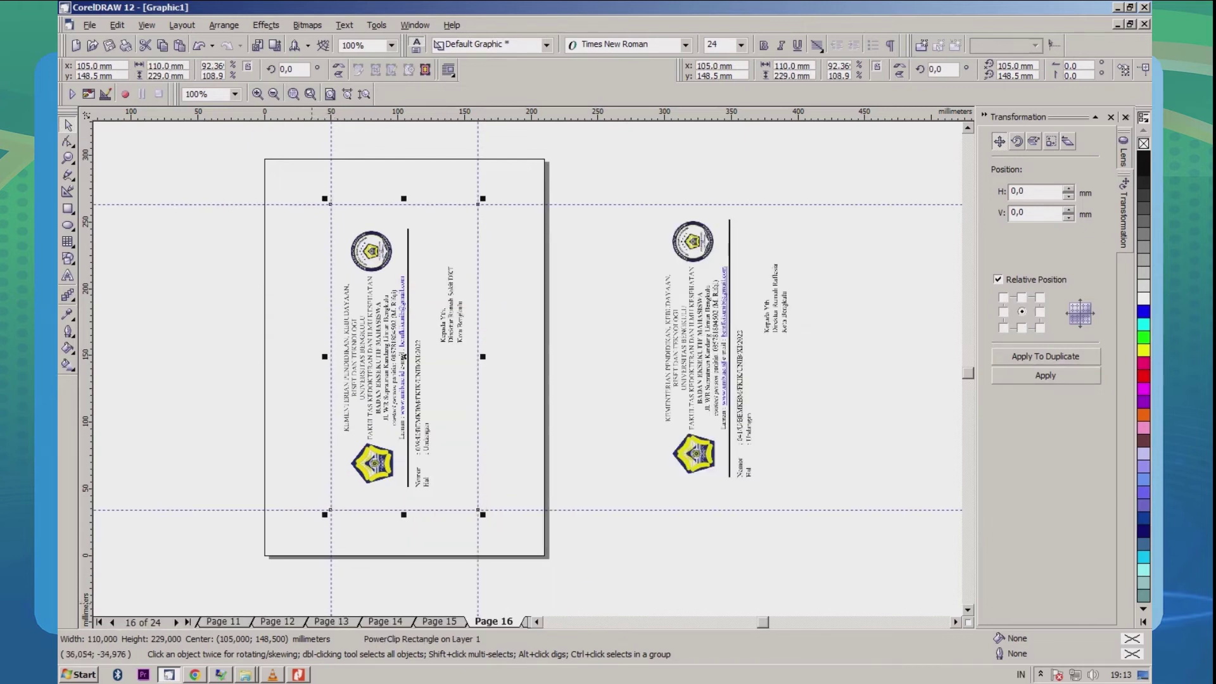
Step: Switch to page 15 and place the letterhead image beside the page inside its rectangle as a PowerClip
click(439, 622)
click(717, 365)
key(alt+c)
key(w)
key(p)
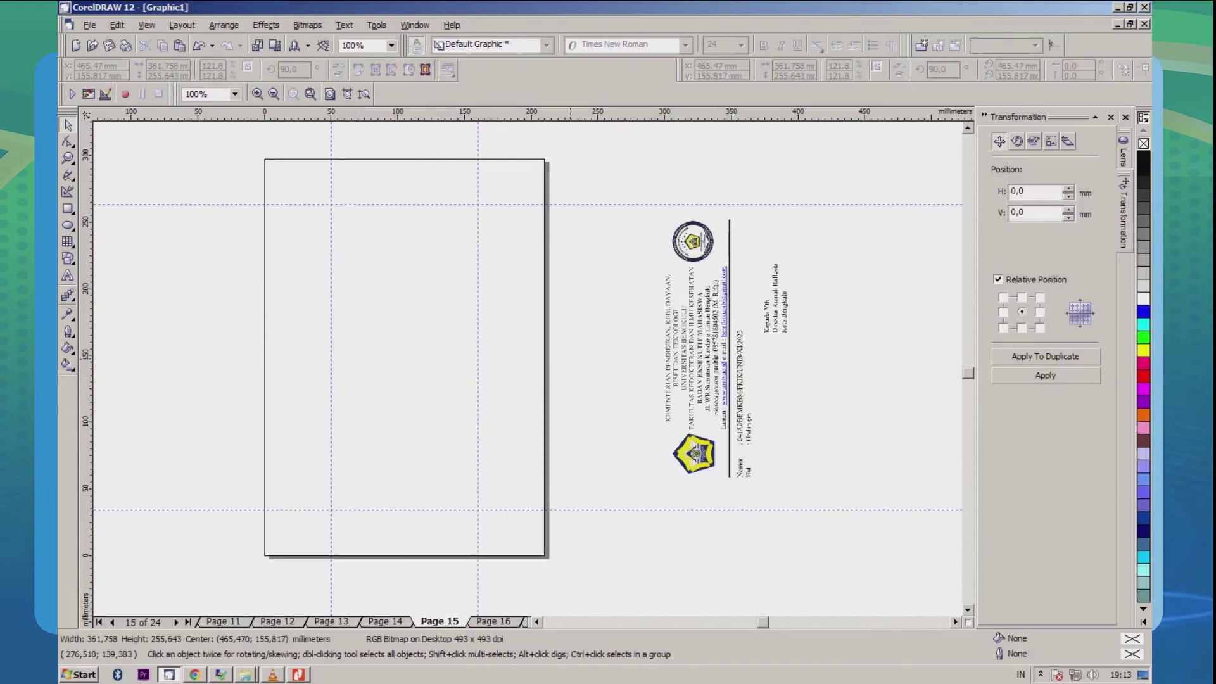
click(416, 322)
Step: Edit page 15's PowerClip contents, move the letterhead right to X 224.38 mm, and finish editing
right_click(416, 322)
click(443, 347)
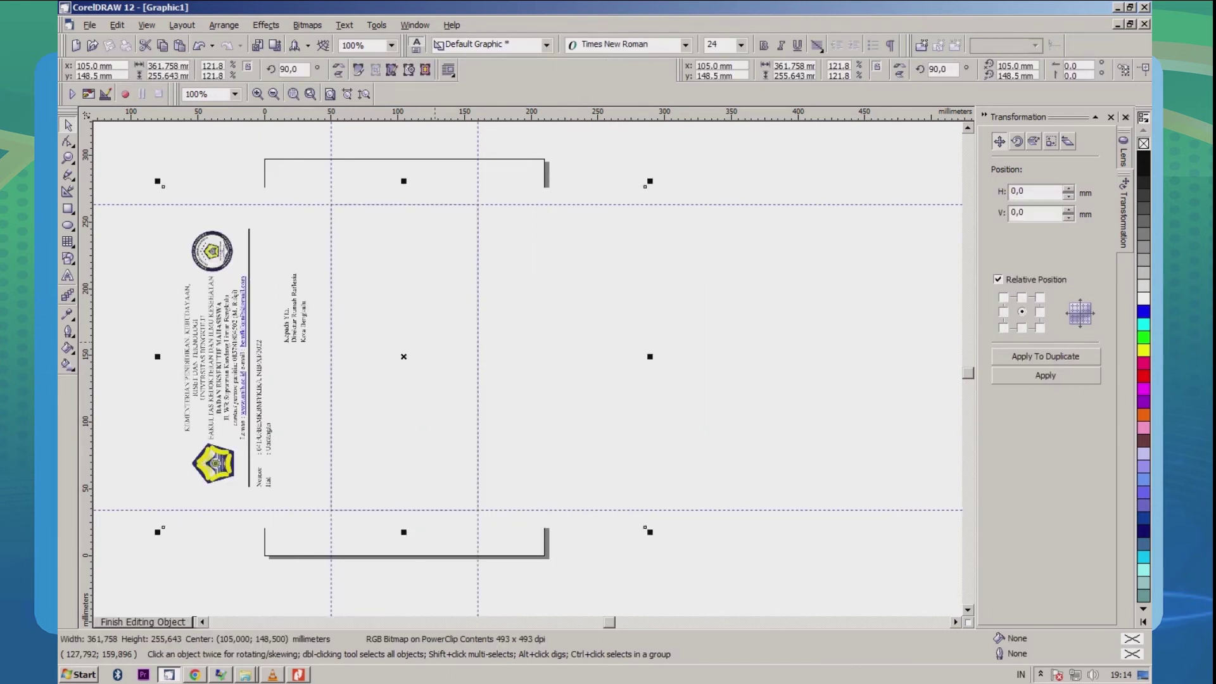
key(Right)
key(Right)
key(Right)
key(Right)
key(Right)
key(Right)
key(Right)
key(Right)
key(Right)
key(Right)
key(Right)
key(Right)
key(Right)
key(Right)
key(Right)
key(Right)
key(Right)
key(Right)
key(Right)
key(Right)
key(Left)
key(Left)
right_click(411, 352)
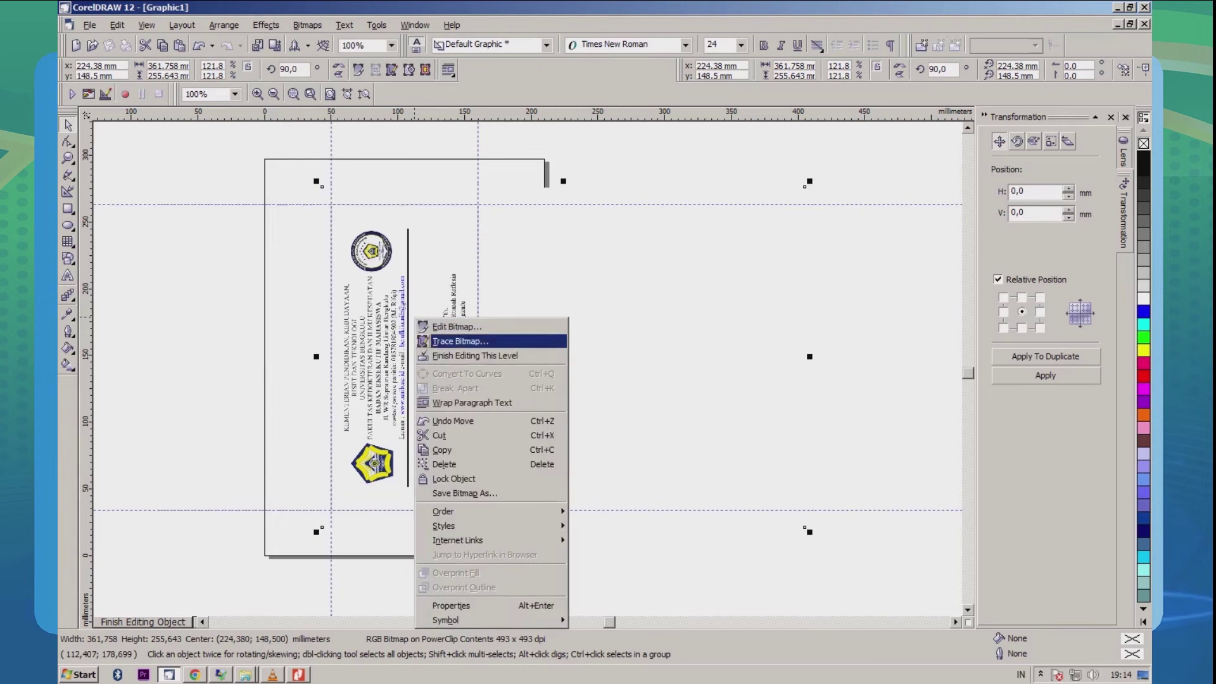
click(443, 355)
Step: Switch to page 14 and PowerClip its letterhead image inside the empty envelope rectangle
key(Page_Up)
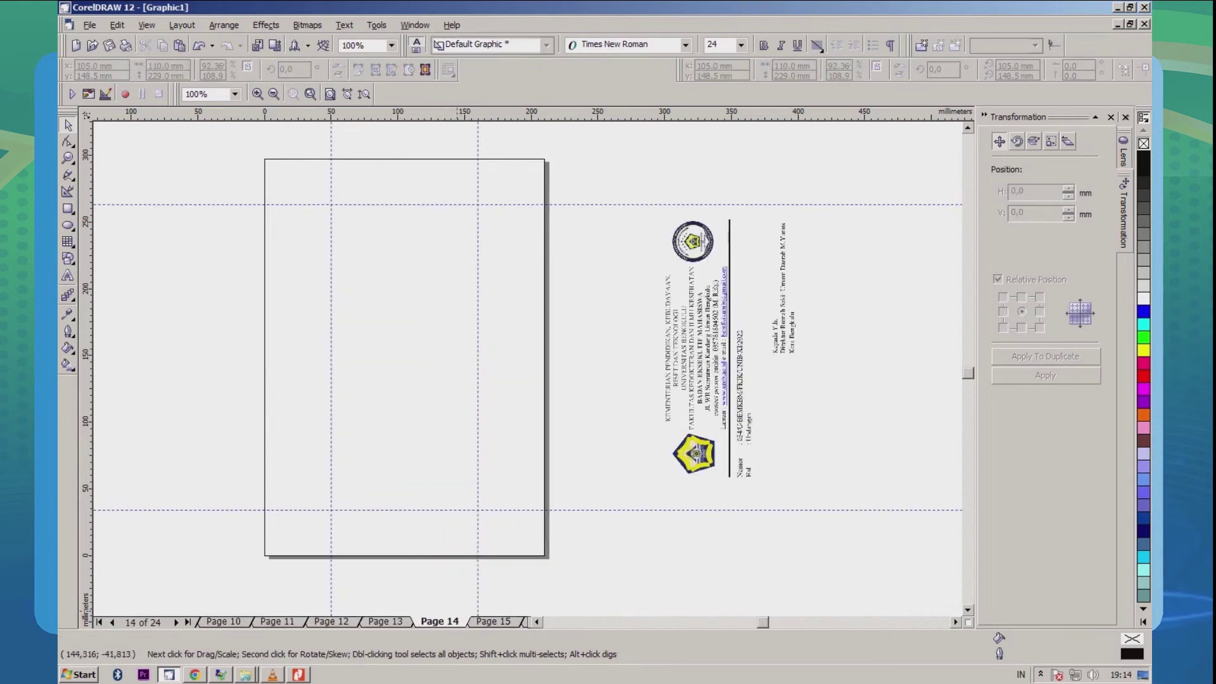
Step: Edit page 14's PowerClip contents, shift the letterhead right to X 221.84 mm, and finish editing
right_click(386, 302)
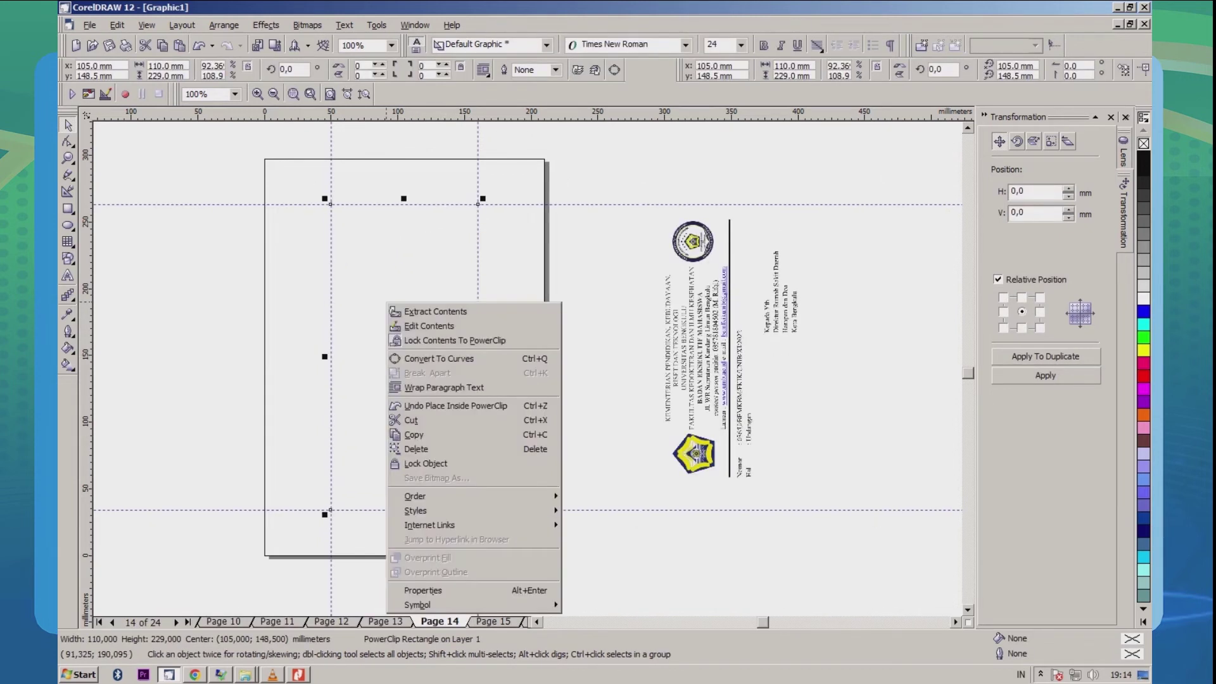
click(406, 324)
key(Right)
key(Right)
key(Right)
key(Right)
key(Right)
key(Right)
key(Right)
key(Right)
key(Right)
key(Right)
key(Right)
key(Right)
key(Right)
key(Right)
key(Right)
key(Right)
key(Right)
key(Right)
key(Right)
key(Right)
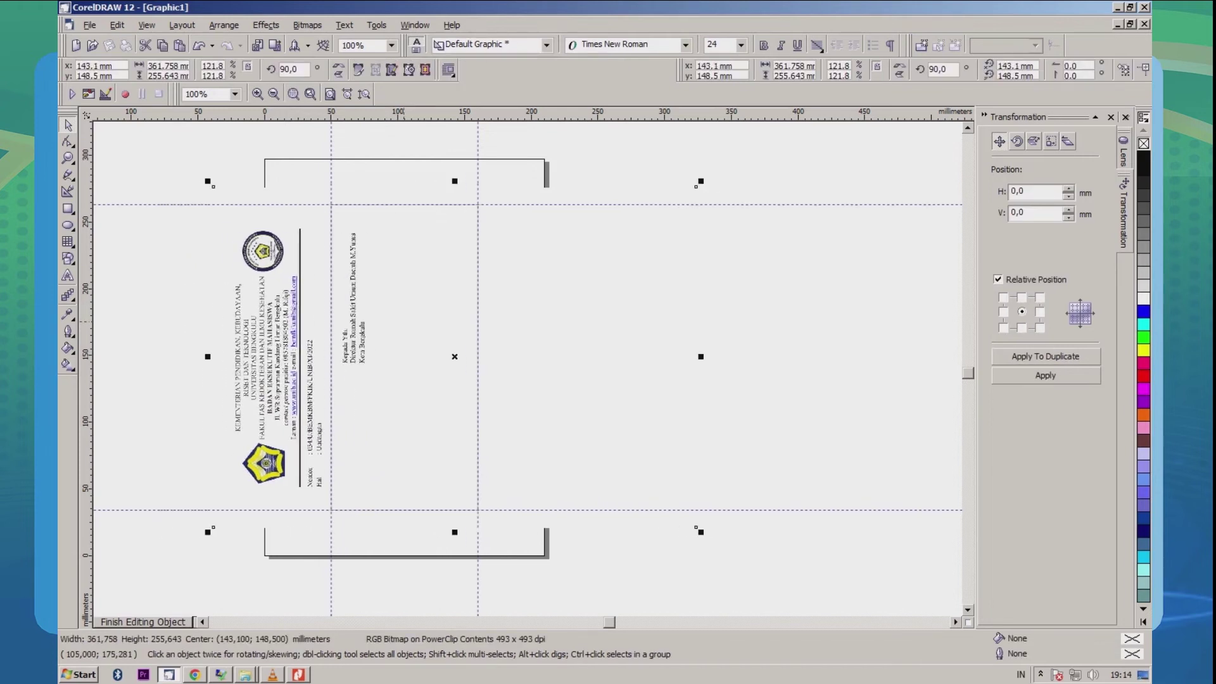
key(Right)
key(Right)
key(Right)
key(Right)
key(Right)
key(Right)
key(Right)
key(Right)
key(Right)
key(Right)
key(Right)
key(Right)
key(Right)
key(Right)
key(Right)
key(Right)
key(Right)
key(Left)
key(Left)
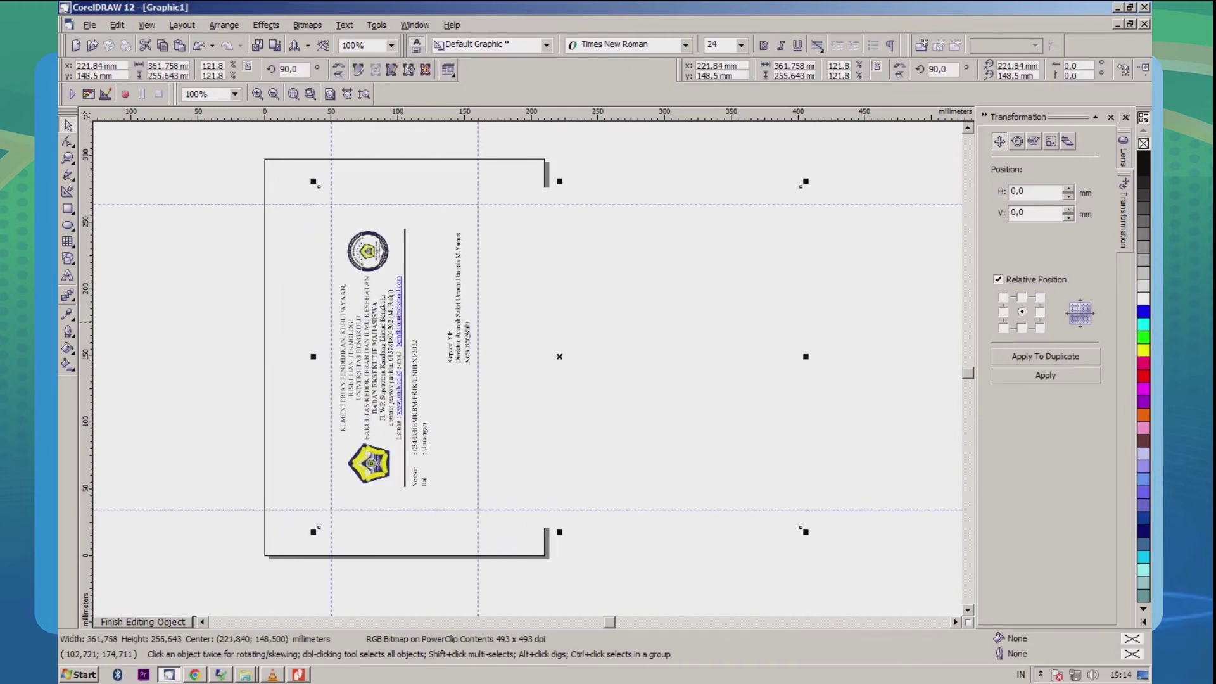
right_click(402, 323)
click(408, 360)
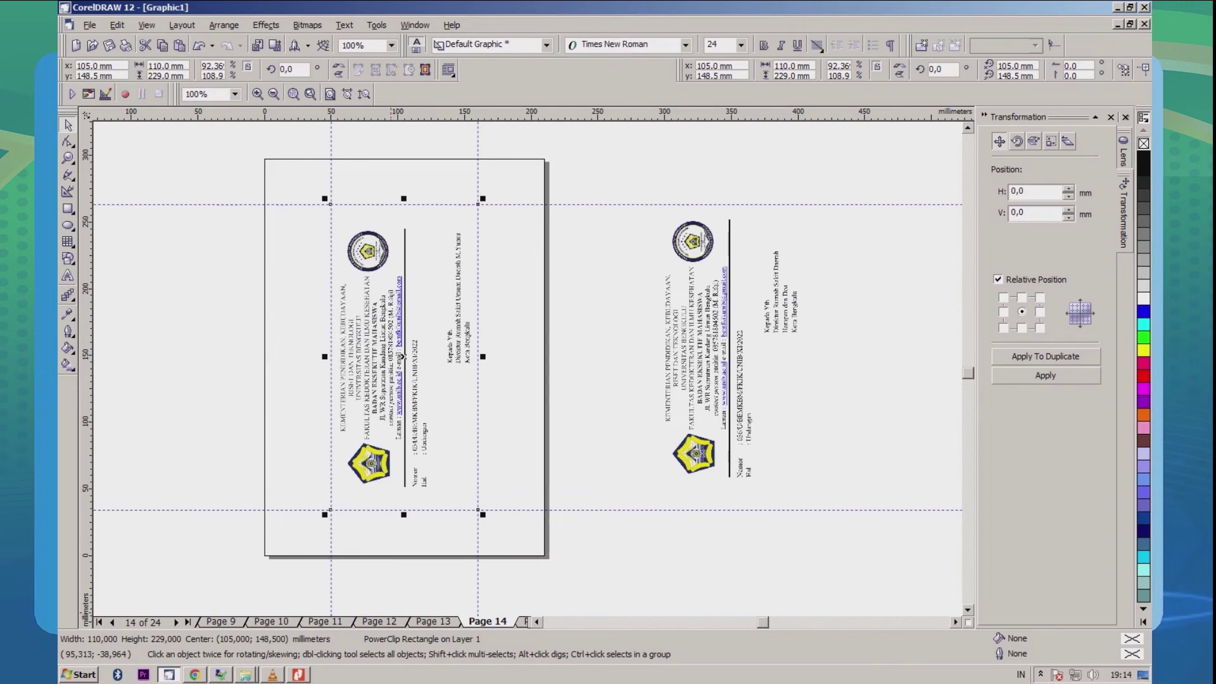
Step: Switch to page 13 and PowerClip the next letterhead image inside its rectangle
click(434, 621)
drag(725, 370, 677, 364)
Step: Edit page 13's PowerClip contents, move the letterhead right between the vertical guidelines with a small nudge back left, and finish editing
right_click(390, 283)
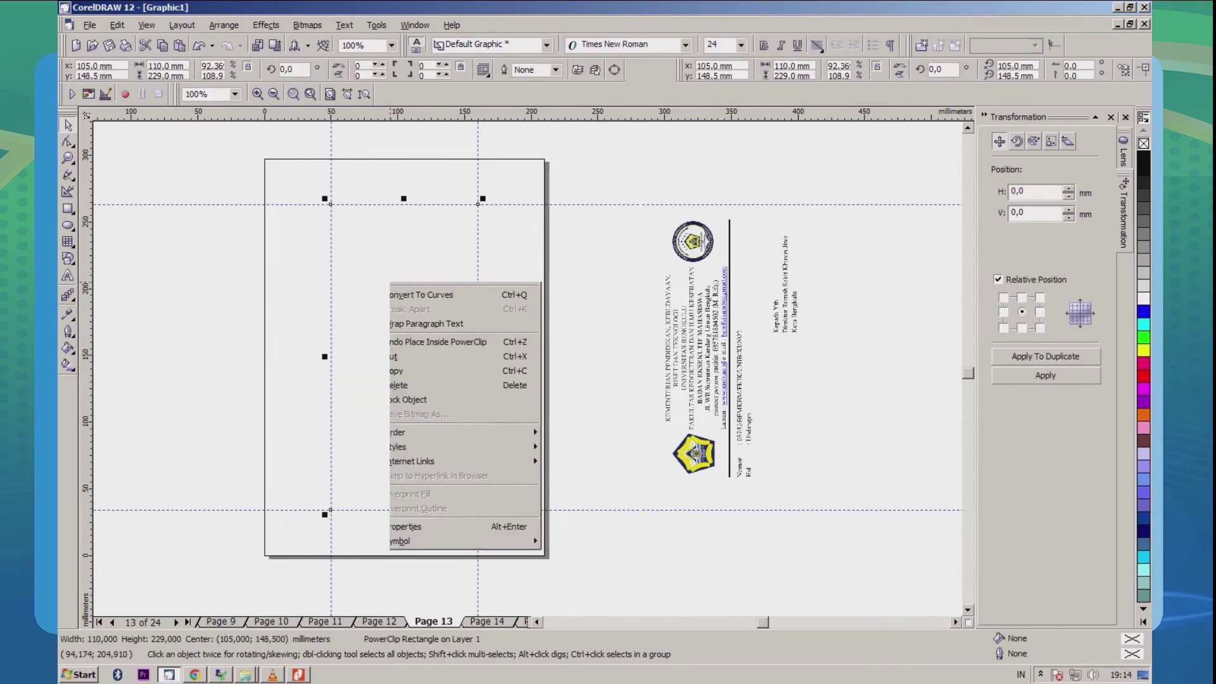
click(406, 306)
click(404, 295)
key(Right)
key(Right)
key(Right)
key(Right)
key(Right)
key(Right)
key(Right)
key(Right)
key(Right)
key(Right)
key(Right)
key(Right)
key(Right)
key(Right)
key(Right)
key(Right)
key(Right)
key(Right)
key(Right)
key(Right)
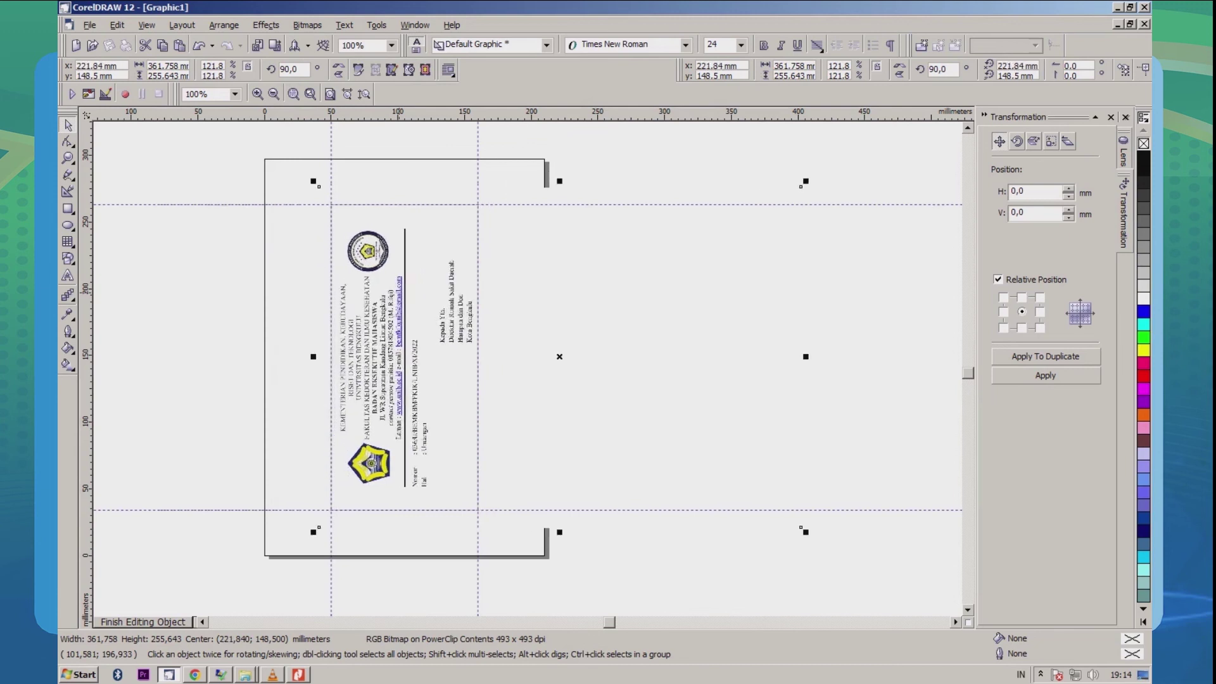
key(Left)
right_click(407, 289)
click(418, 327)
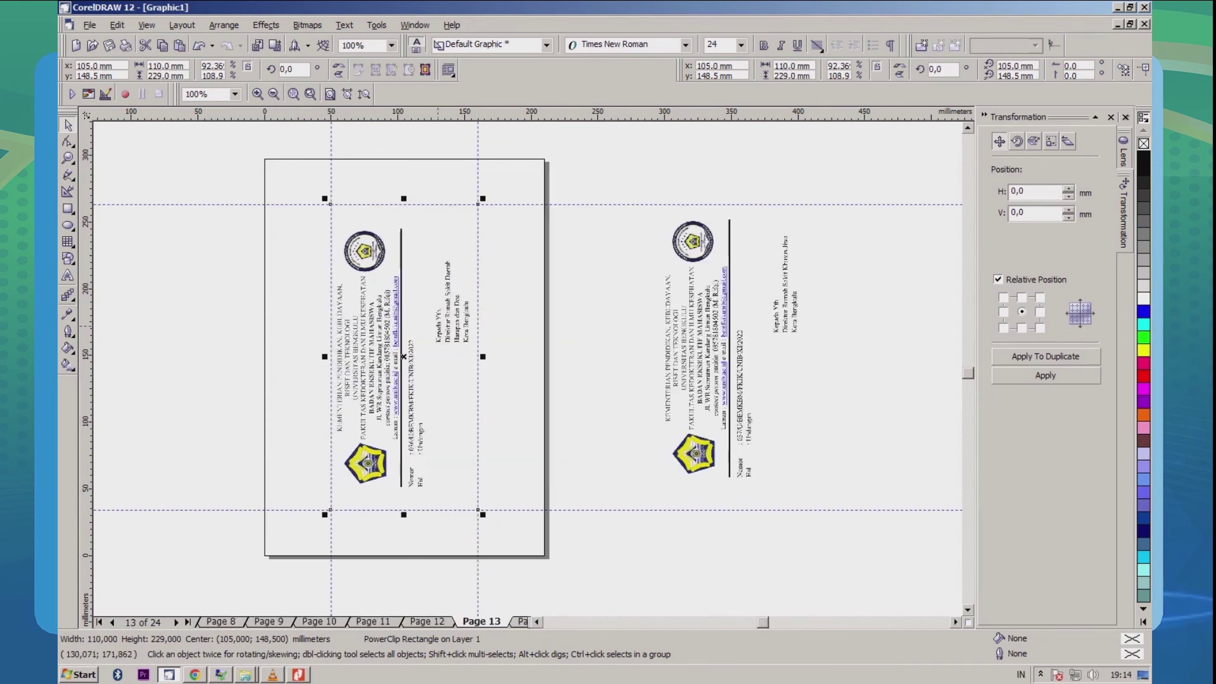
Step: Switch to page 12, PowerClip the letterhead image inside the envelope rectangle, and open its contents for editing
click(427, 621)
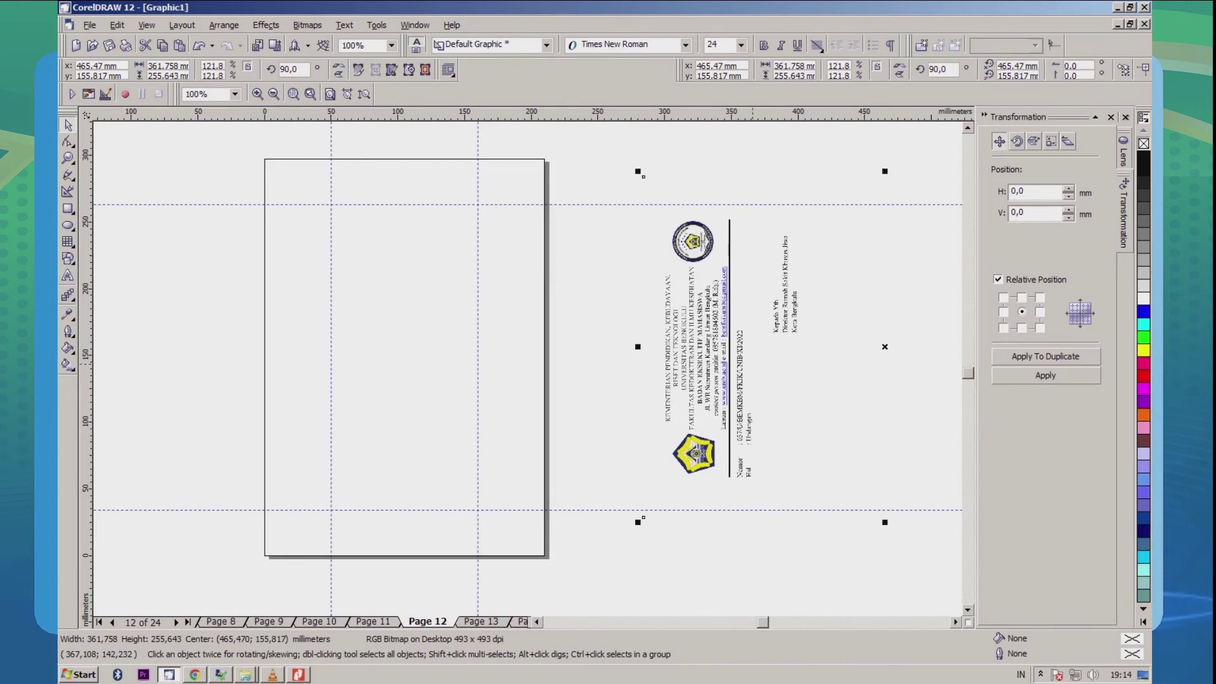
right_click(384, 307)
click(394, 330)
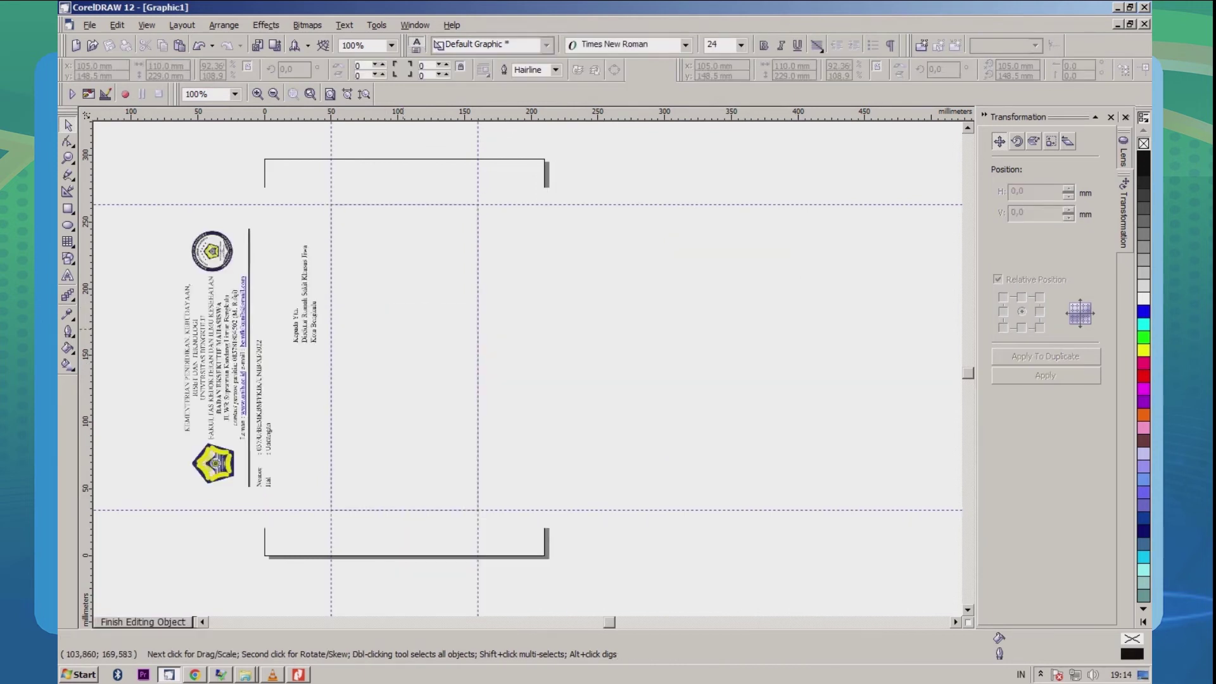
Step: Shift page 12's letterhead right to X 221.84 mm inside the PowerClip and finish editing
key(Right)
key(Right)
key(Right)
key(Right)
key(Right)
key(Right)
key(Right)
key(Right)
key(Right)
key(Right)
key(Right)
key(Right)
key(Right)
key(Right)
key(Right)
key(Right)
key(Right)
key(Right)
key(Right)
key(Right)
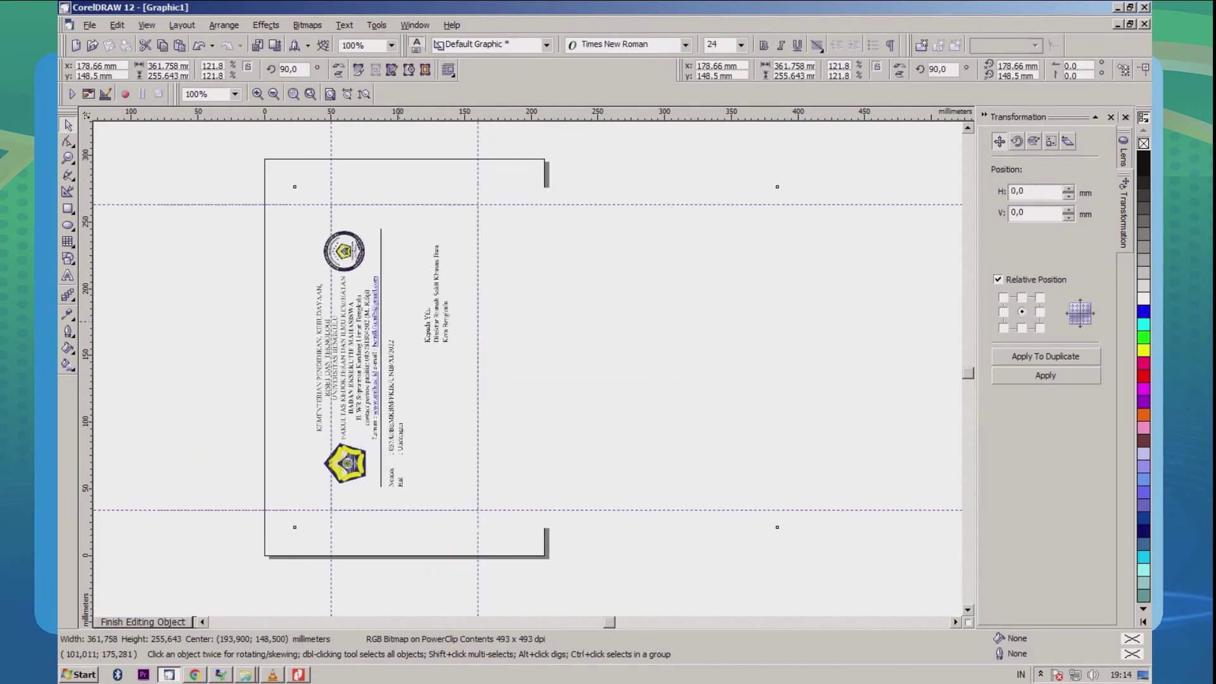
key(Right)
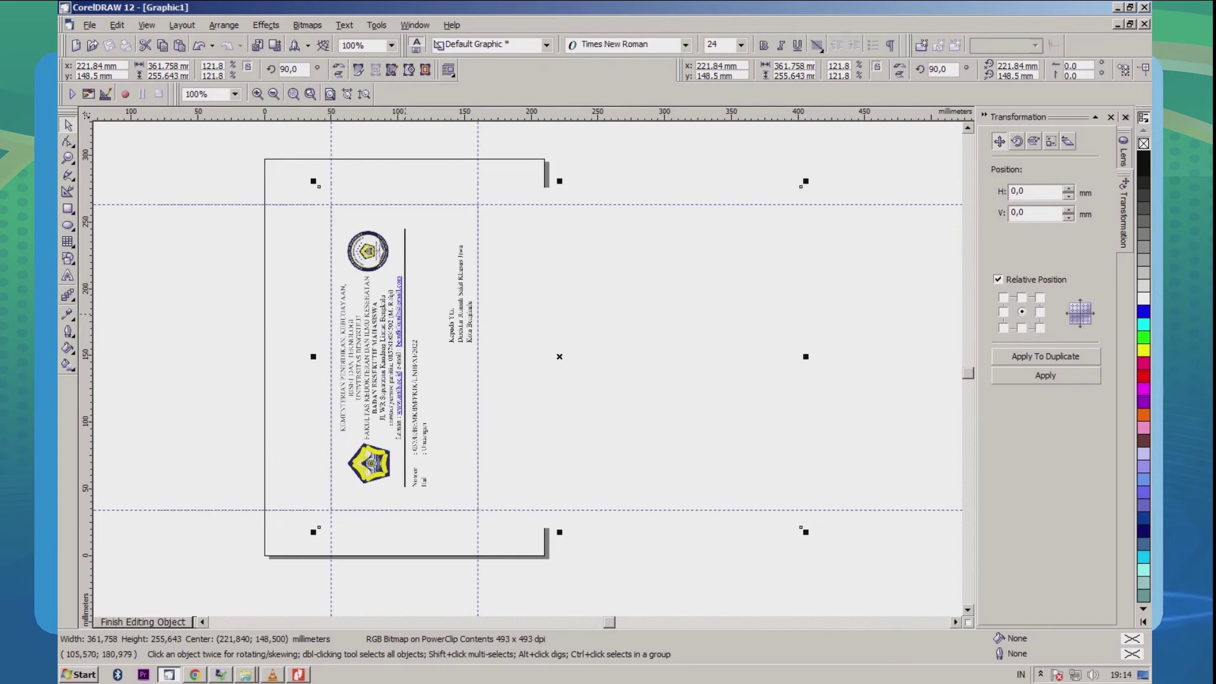
right_click(401, 355)
click(437, 350)
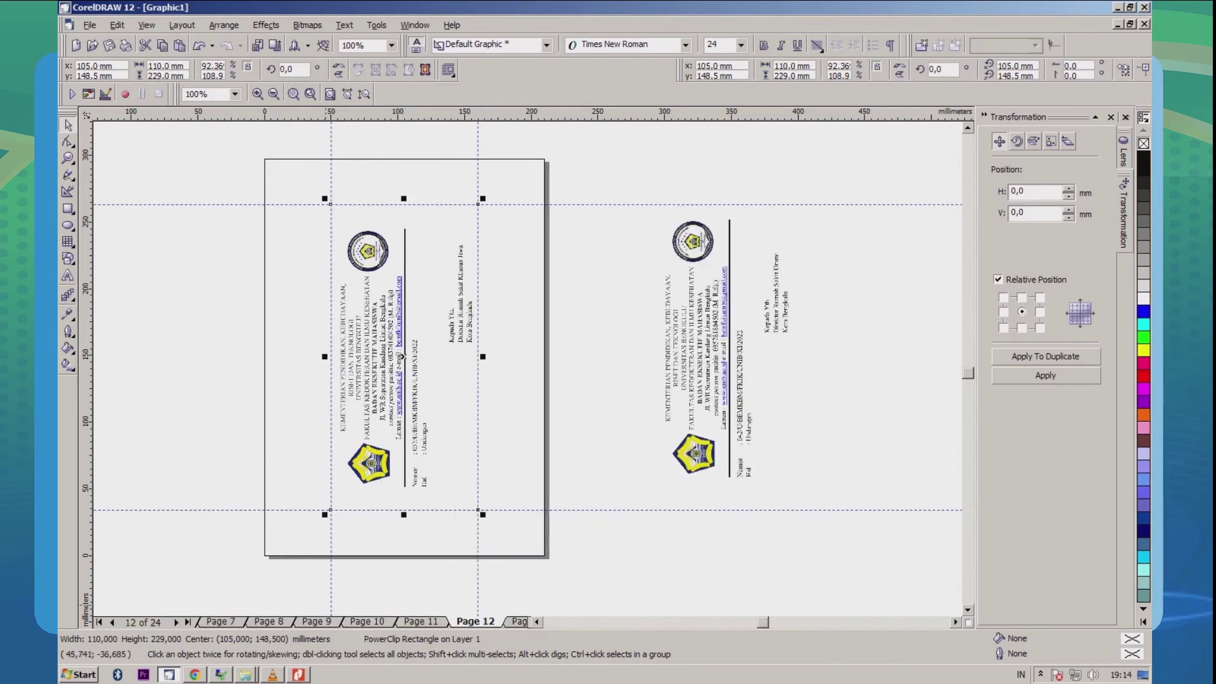
Step: Switch to page 11, PowerClip its letterhead image inside the empty envelope rectangle, and open the contents for editing
click(421, 622)
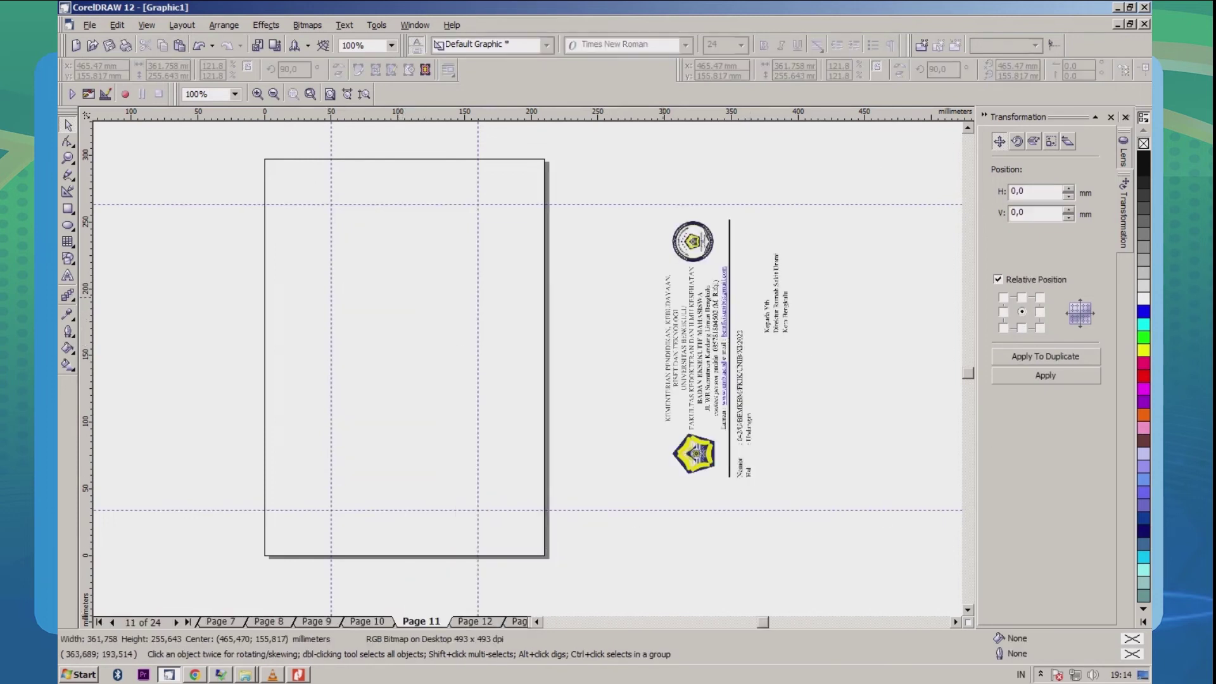
right_click(419, 287)
click(461, 311)
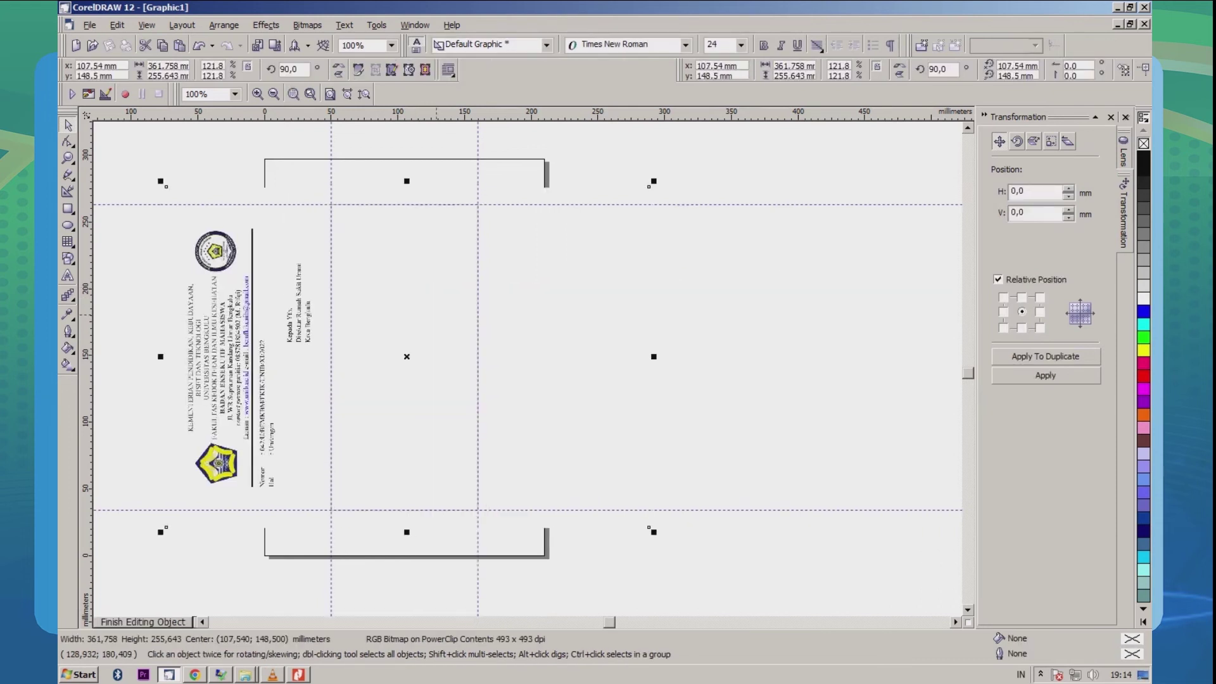
Step: Move page 11's letterhead right to X 221.84 mm within the PowerClip contents and finish editing
key(Right)
key(Right)
key(Right)
key(Right)
key(Right)
key(Right)
key(Right)
key(Right)
key(Right)
key(Right)
key(Right)
key(Right)
key(Right)
key(Right)
key(Right)
key(Right)
key(Right)
key(Right)
key(Right)
key(Right)
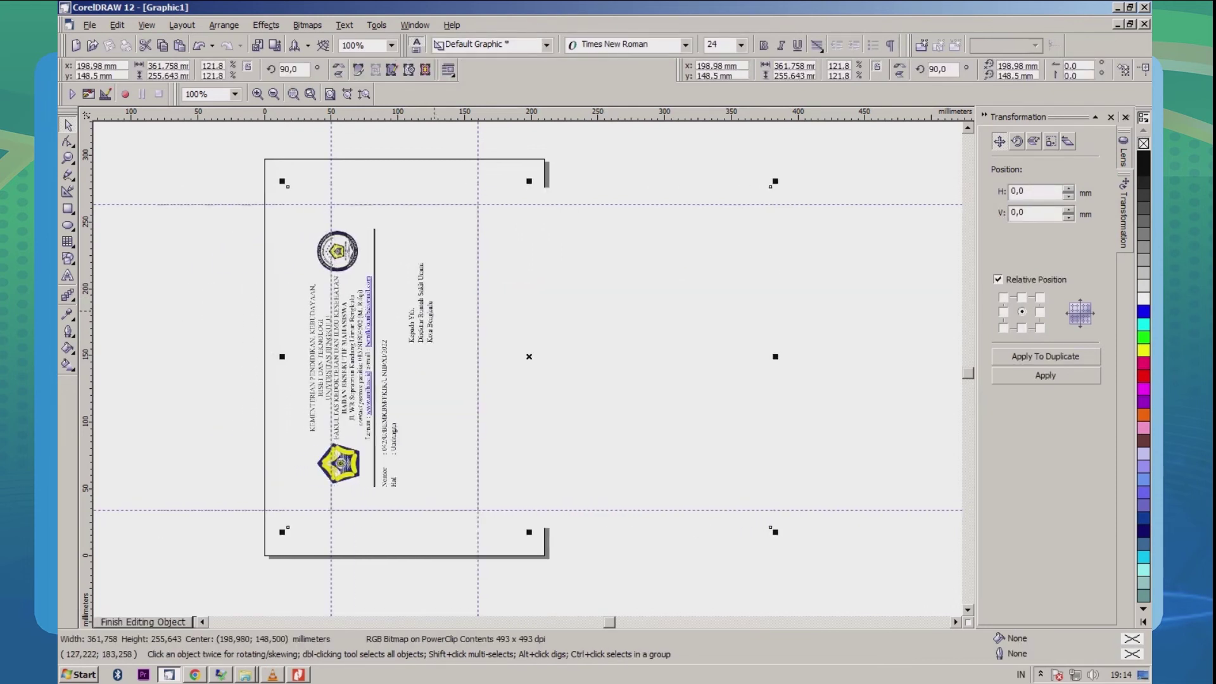
key(Right)
key(Right)
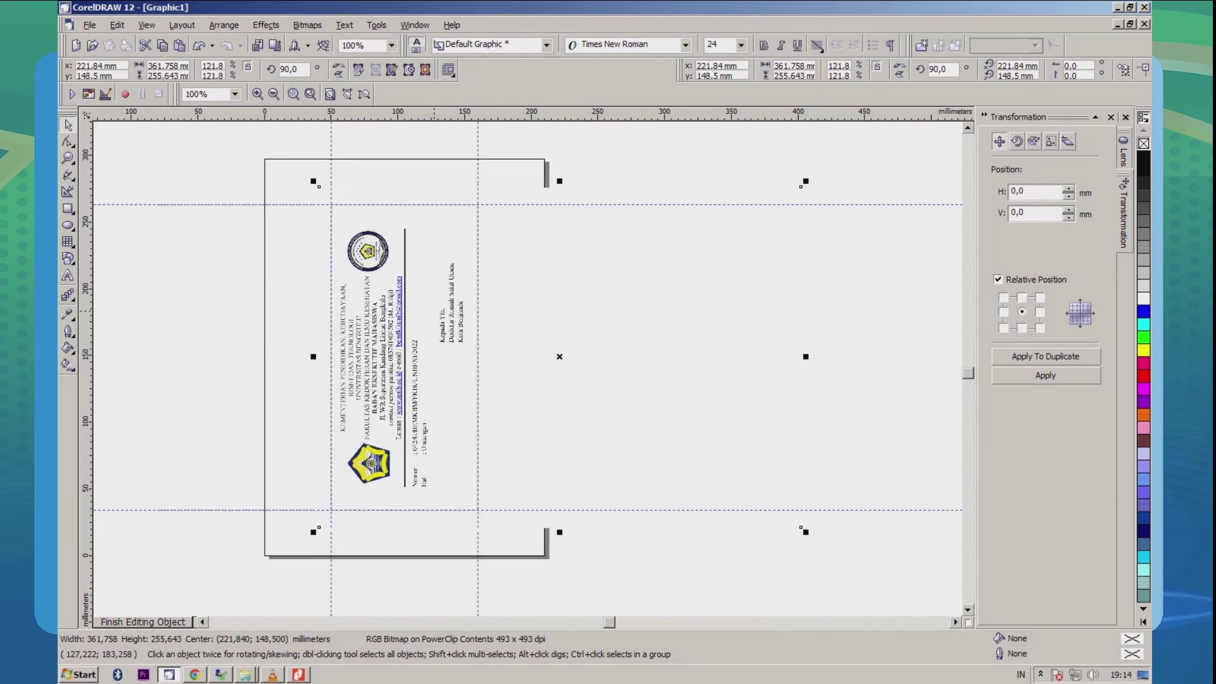
right_click(434, 311)
click(494, 349)
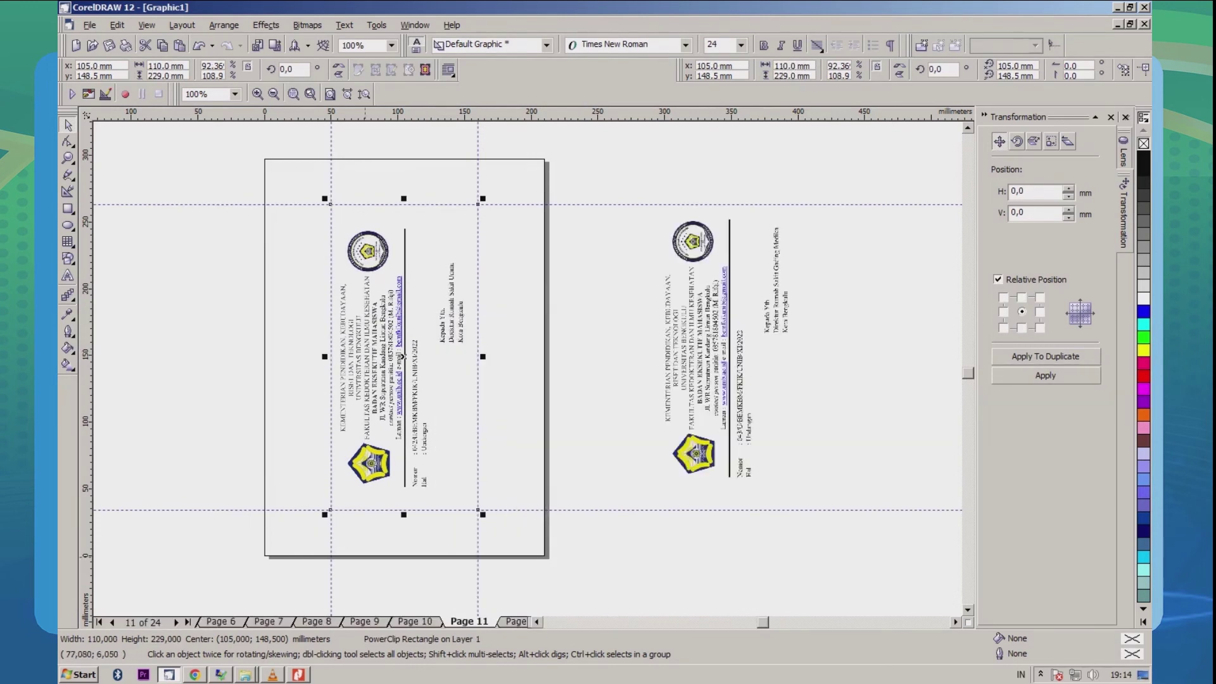
Step: Switch to page 10, PowerClip the next letterhead image inside its rectangle, and open the contents for editing
key(Page_Up)
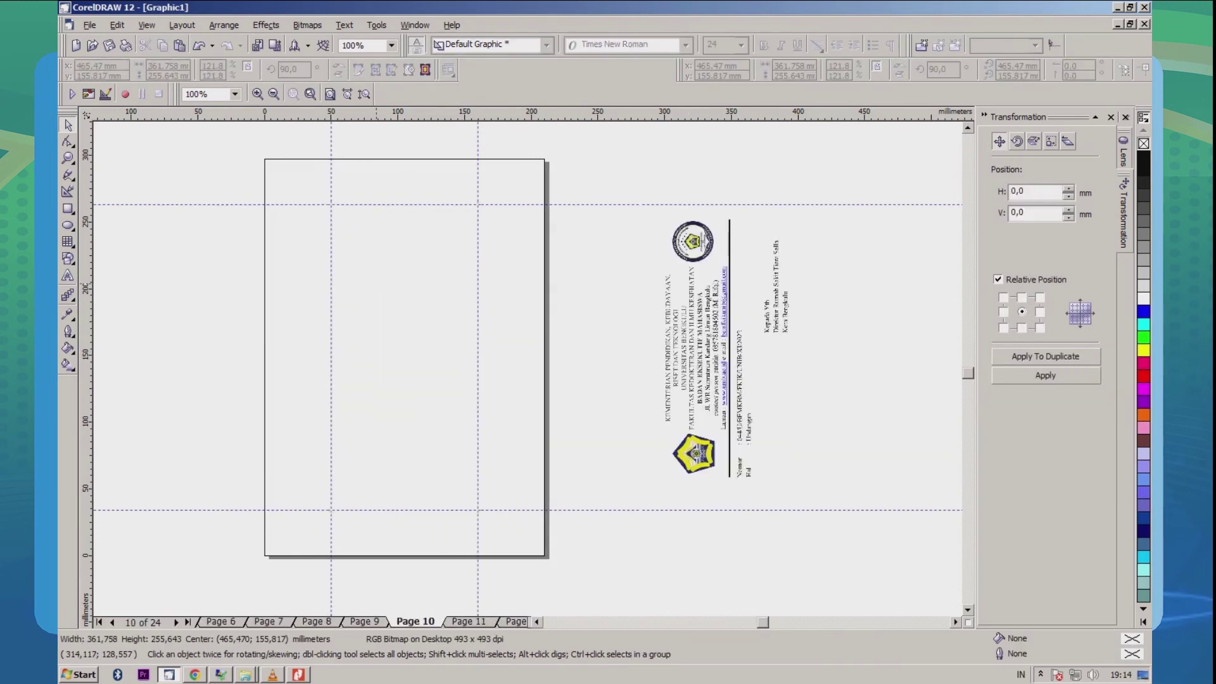
right_click(376, 284)
click(395, 308)
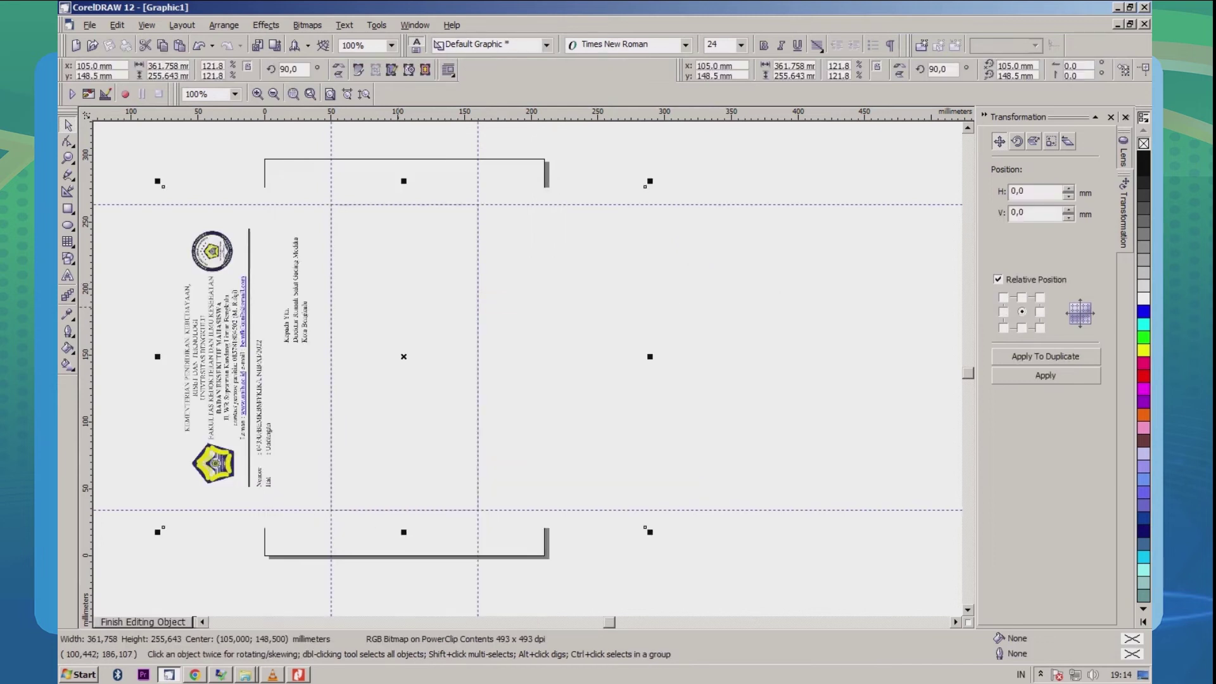
Step: Shift page 10's letterhead right until it sits between the vertical guidelines, and finish editing the PowerClip contents
key(Right)
key(Right)
key(Right)
key(Right)
key(Right)
key(Right)
key(Right)
key(Right)
key(Right)
key(Right)
key(Right)
key(Right)
key(Right)
key(Right)
key(Right)
key(Right)
key(Right)
key(Right)
key(Right)
key(Right)
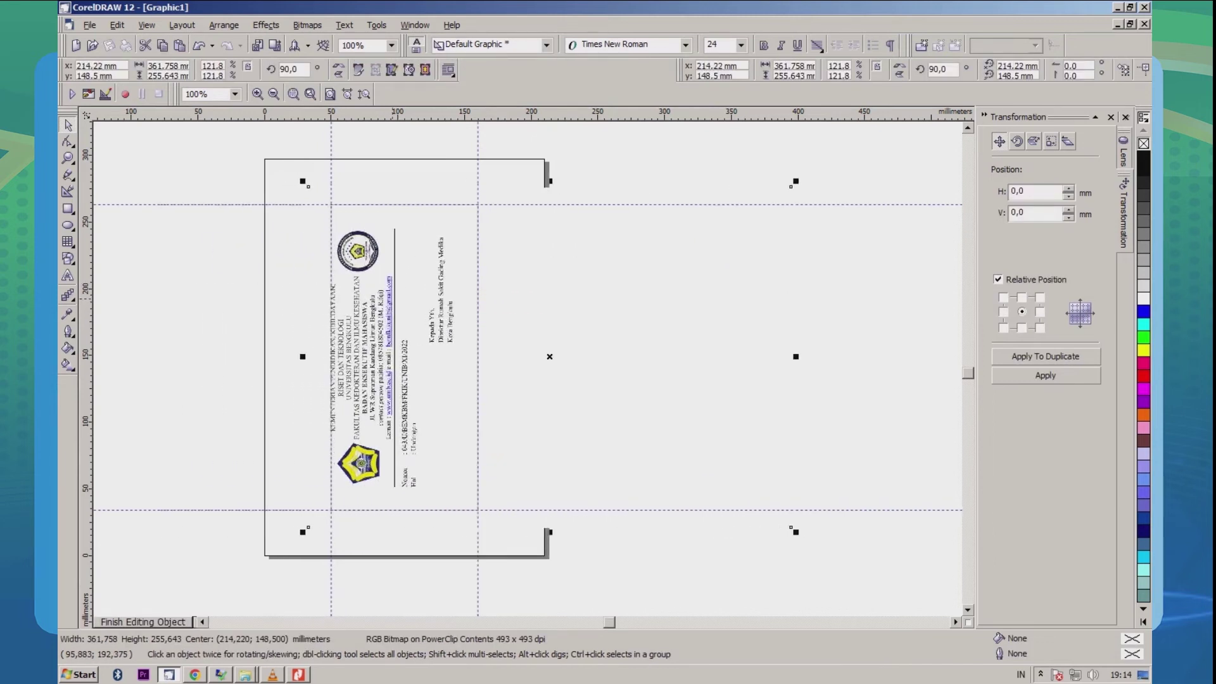
key(Right)
right_click(394, 295)
click(405, 321)
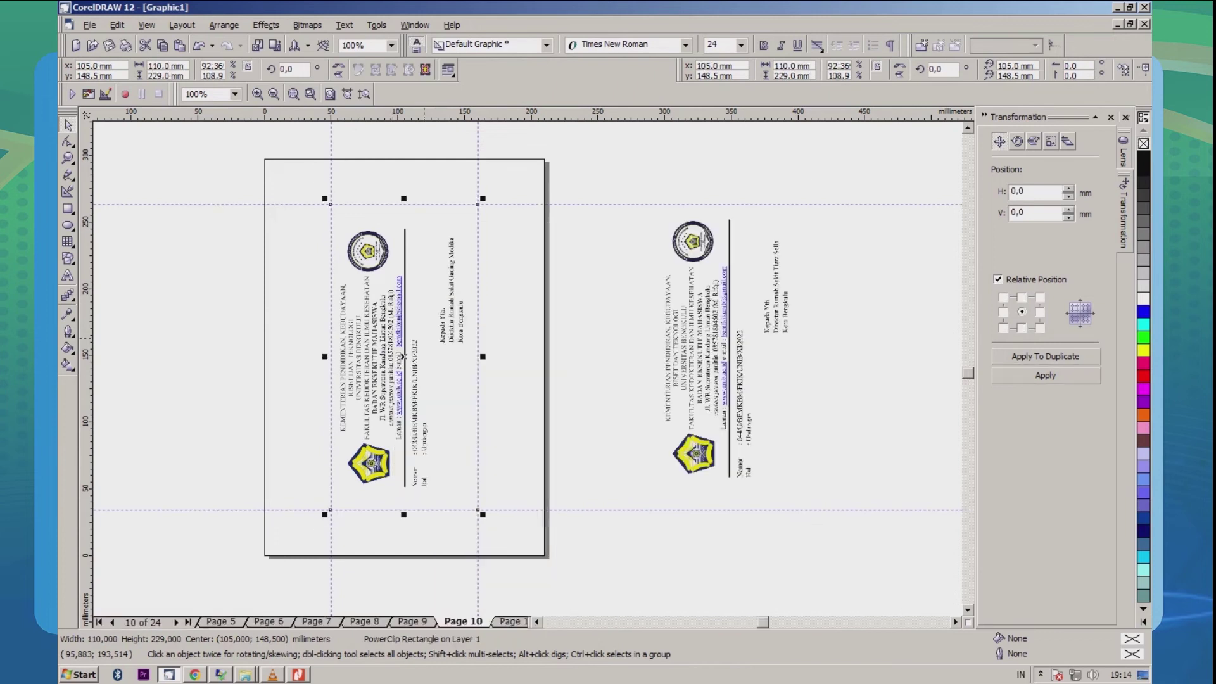
Step: Switch to page 9 and PowerClip its letterhead image inside the envelope rectangle
click(431, 622)
key(Tab)
key(alt+c)
key(w)
key(p)
click(433, 356)
Step: Edit page 9's PowerClip contents, move the letterhead right to X 221.84 mm, and finish editing
right_click(433, 356)
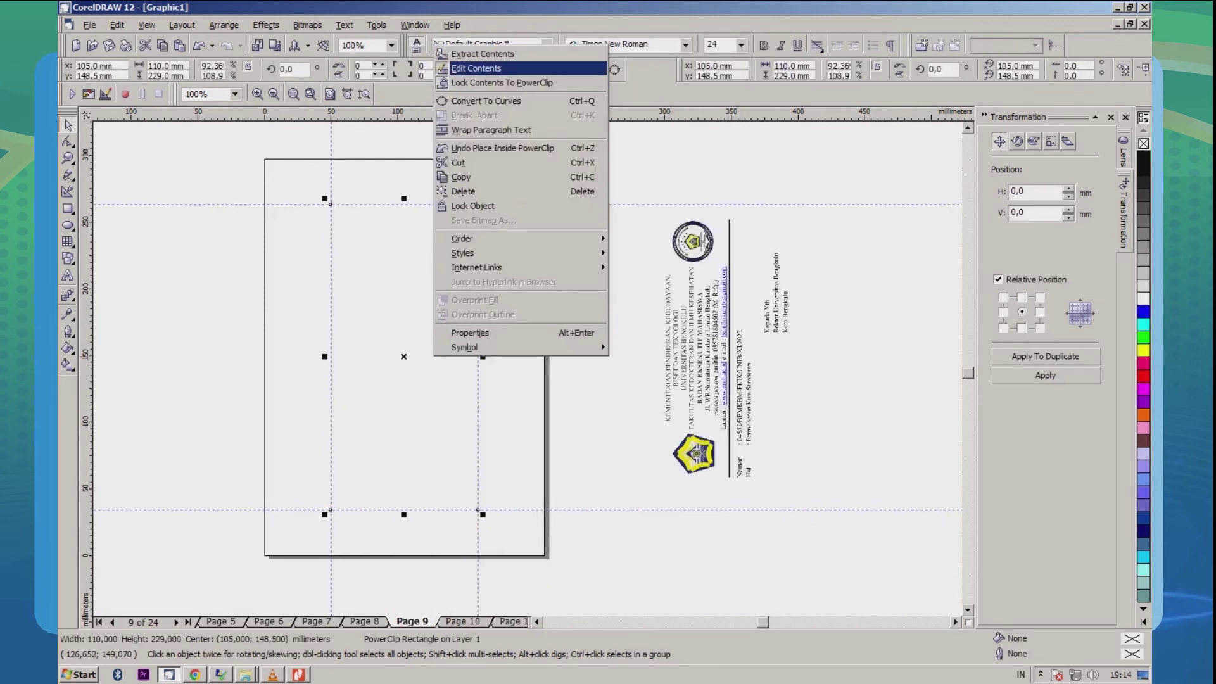
click(472, 65)
key(Right)
key(Right)
key(Right)
key(Right)
key(Right)
key(Right)
key(Right)
key(Right)
key(Right)
key(Right)
key(Right)
key(Right)
key(Right)
key(Right)
key(Right)
key(Right)
key(Right)
key(Right)
key(Right)
key(Right)
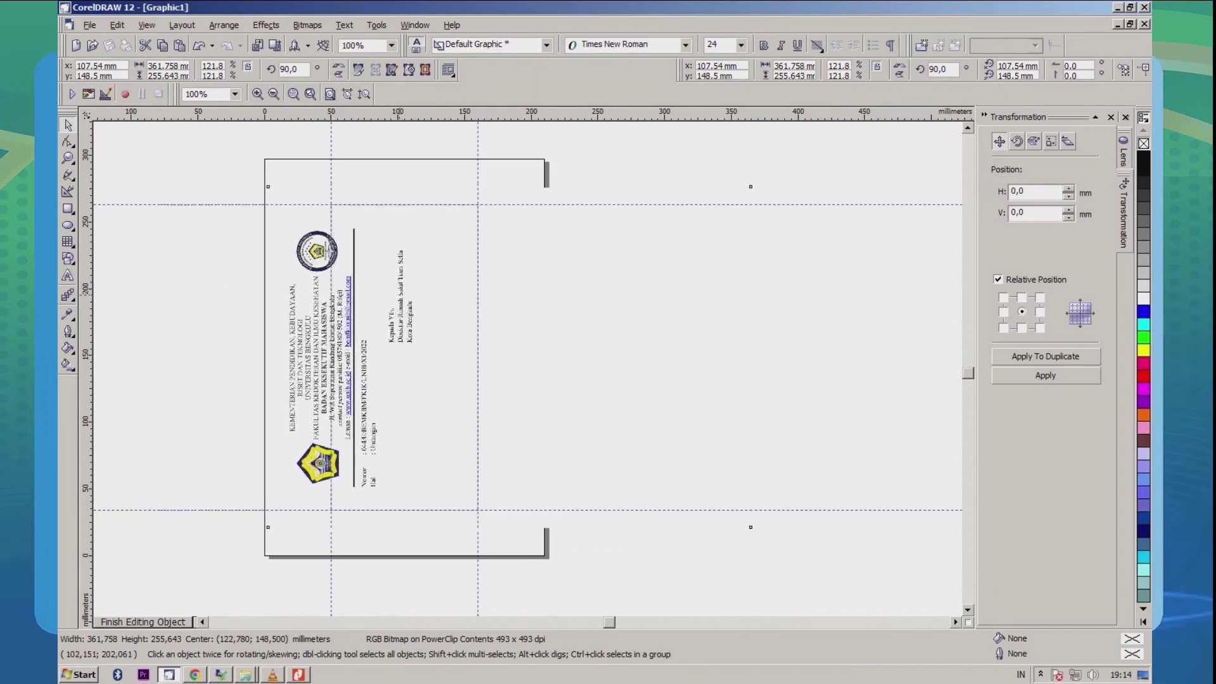
key(Left)
key(Left)
right_click(399, 297)
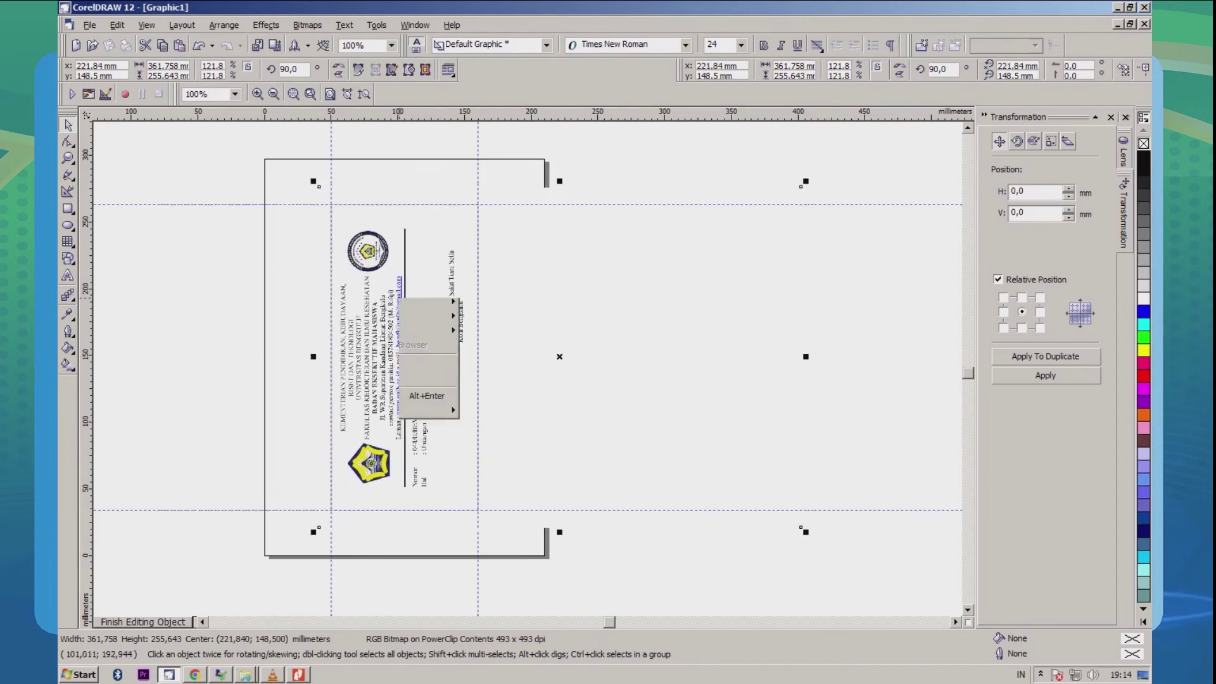
key(Return)
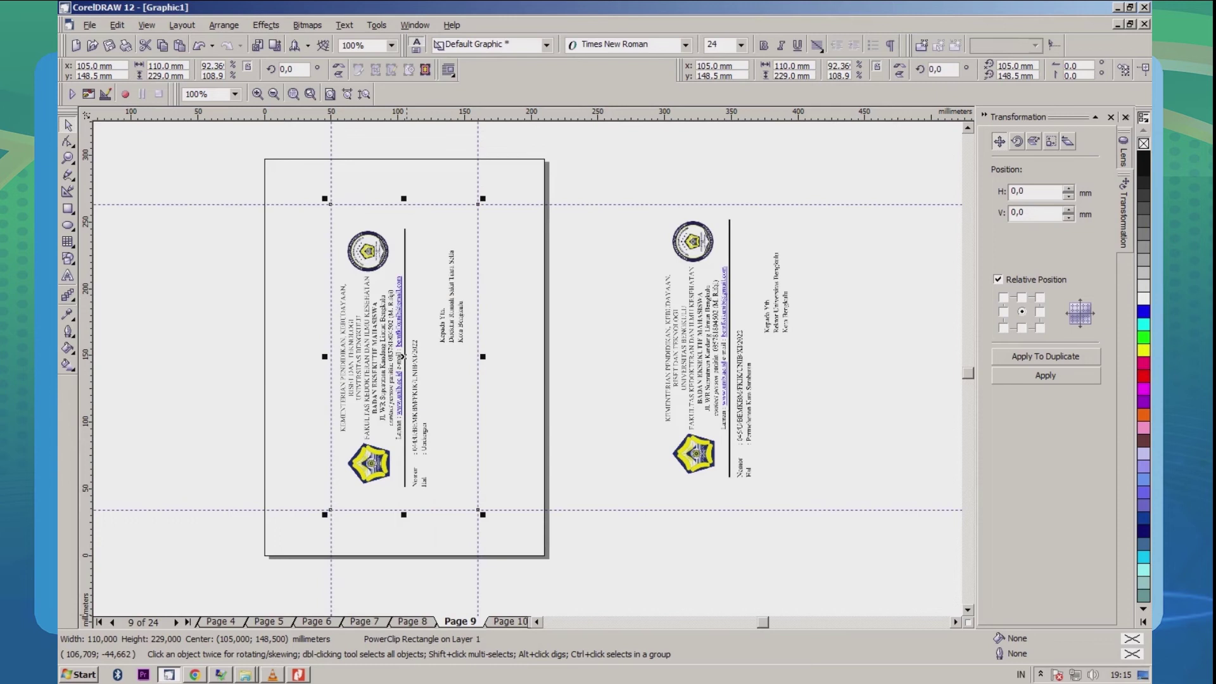
Step: Switch to page 8 and PowerClip its letterhead image inside the empty envelope rectangle
click(410, 621)
click(696, 380)
key(alt+c)
key(w)
key(p)
click(427, 305)
Step: Edit page 8's PowerClip contents, move the letterhead right to X 221.84 mm, and finish editing
right_click(428, 305)
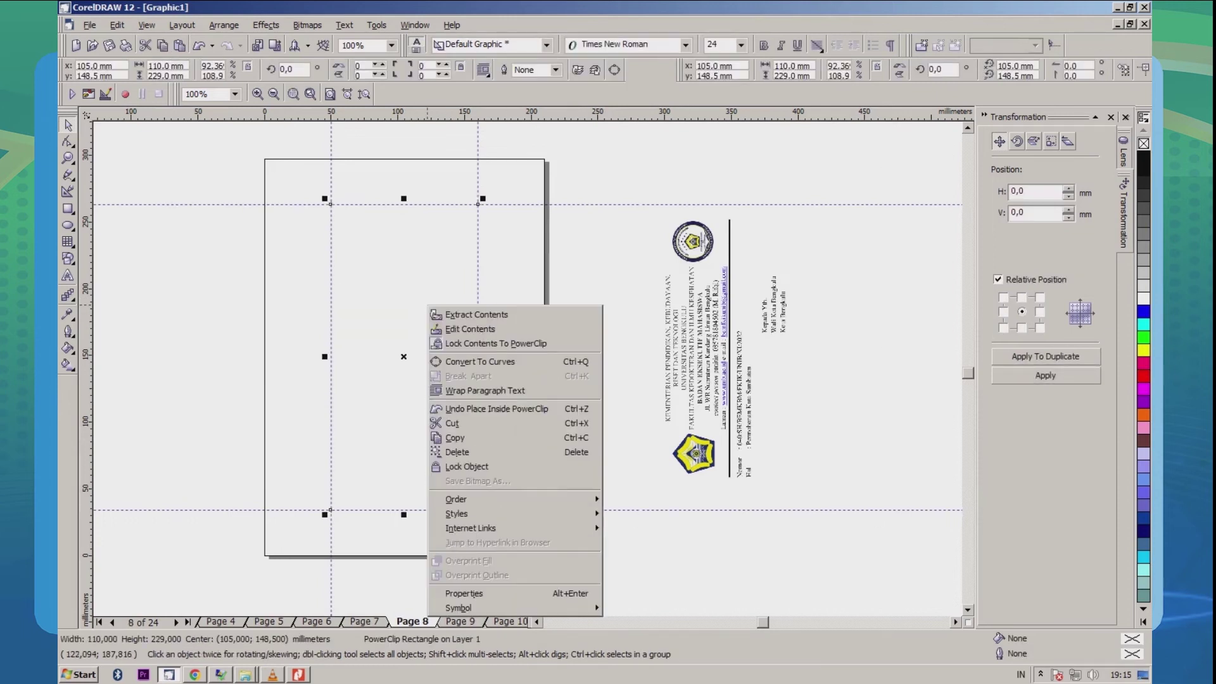
click(430, 326)
key(Right)
key(Right)
key(Right)
key(Right)
key(Right)
key(Right)
key(Right)
key(Right)
key(Right)
key(Right)
key(Right)
key(Right)
key(Right)
key(Right)
key(Right)
key(Right)
key(Right)
key(Right)
key(Right)
key(Right)
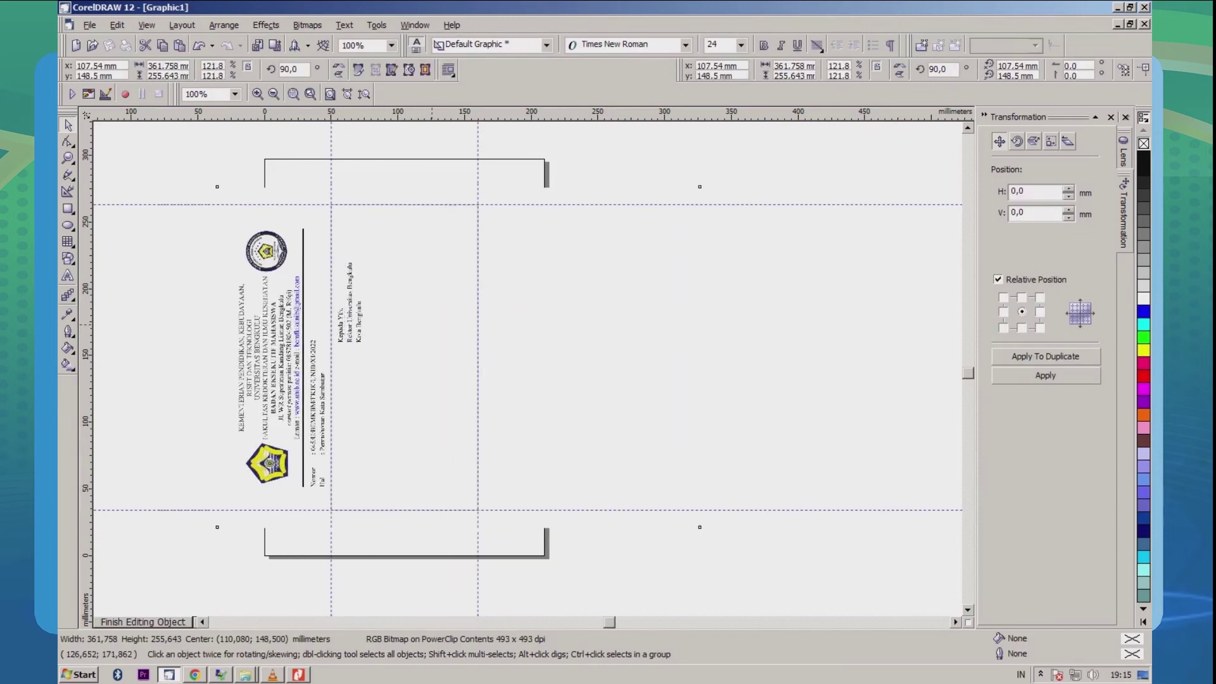
key(Right)
key(Right)
key(Right)
key(Right)
key(Right)
key(Right)
key(Right)
key(Right)
key(Right)
key(Right)
key(Right)
right_click(428, 334)
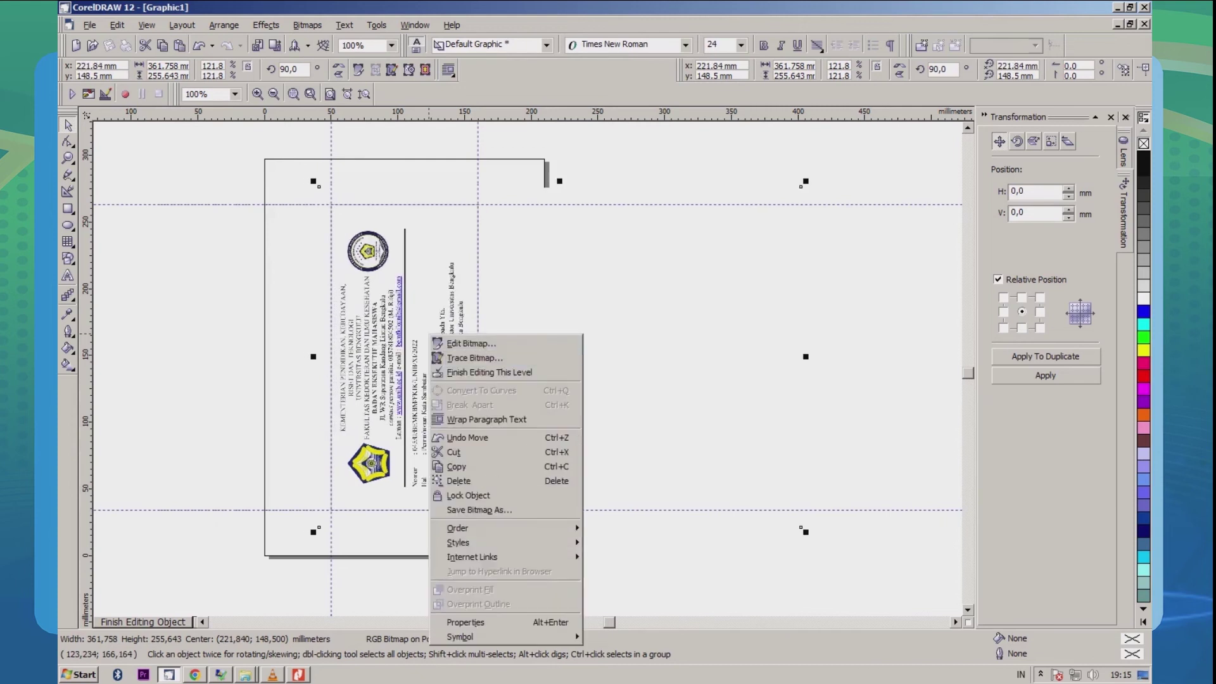
click(463, 372)
Step: On page 7, PowerClip the letterhead image inside the envelope rectangle and shift the clipped contents right to X 221.84 mm
key(Page_Up)
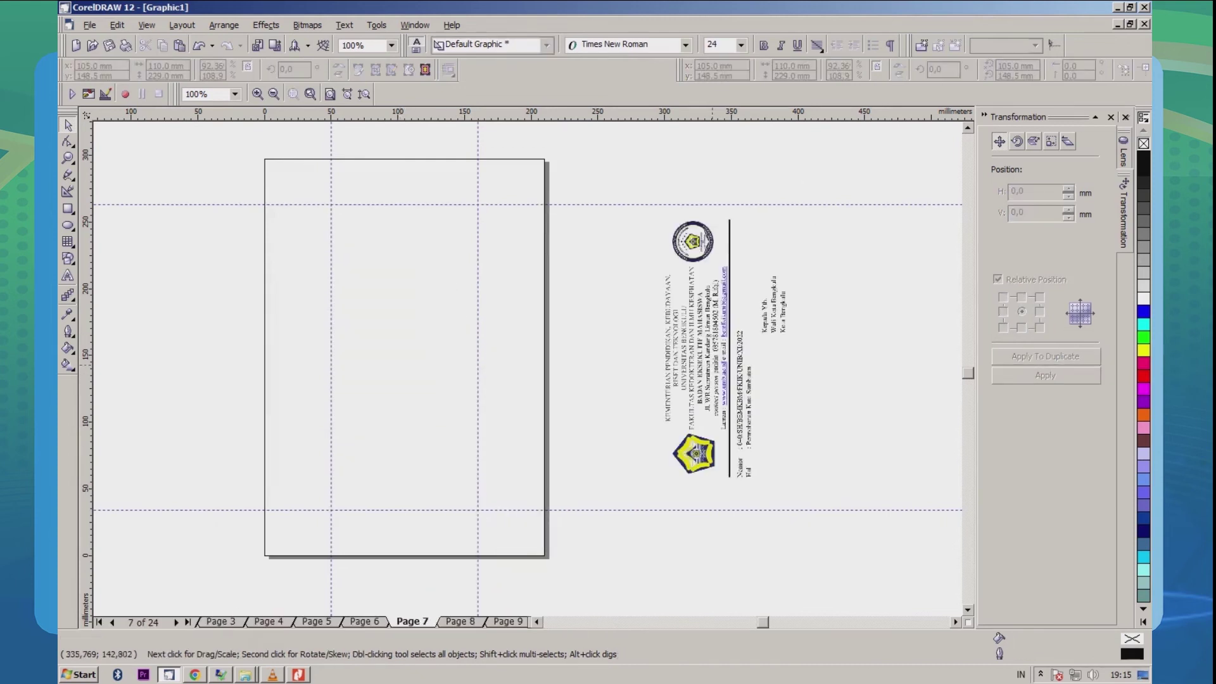
click(401, 356)
right_click(381, 318)
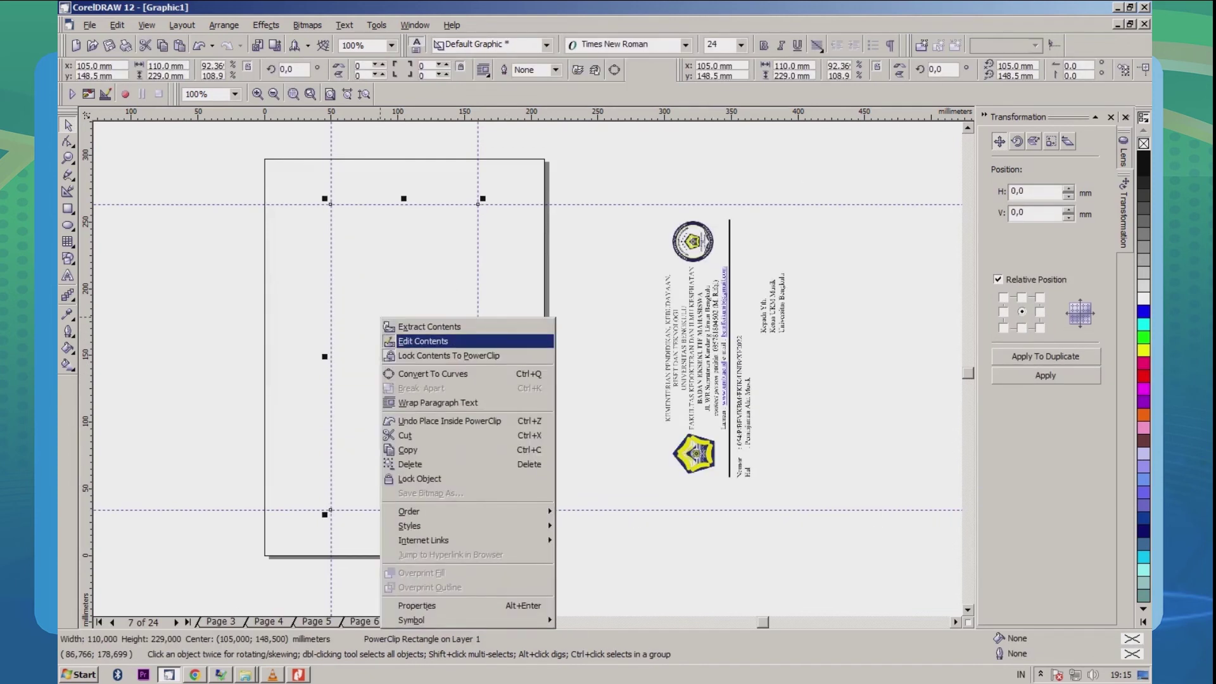
click(418, 342)
key(Right)
key(Right)
key(Right)
key(Right)
key(Right)
key(Right)
key(Right)
key(Right)
key(Right)
key(Right)
key(Right)
key(Right)
key(Right)
key(Right)
key(Right)
key(Right)
key(Right)
key(Right)
key(Right)
key(Right)
key(Right)
key(Right)
key(Right)
key(Right)
key(Right)
key(Right)
key(Right)
key(Right)
key(Right)
key(Right)
key(Right)
key(Right)
key(Right)
key(Right)
key(Right)
key(Right)
key(Right)
key(Right)
key(Right)
key(Right)
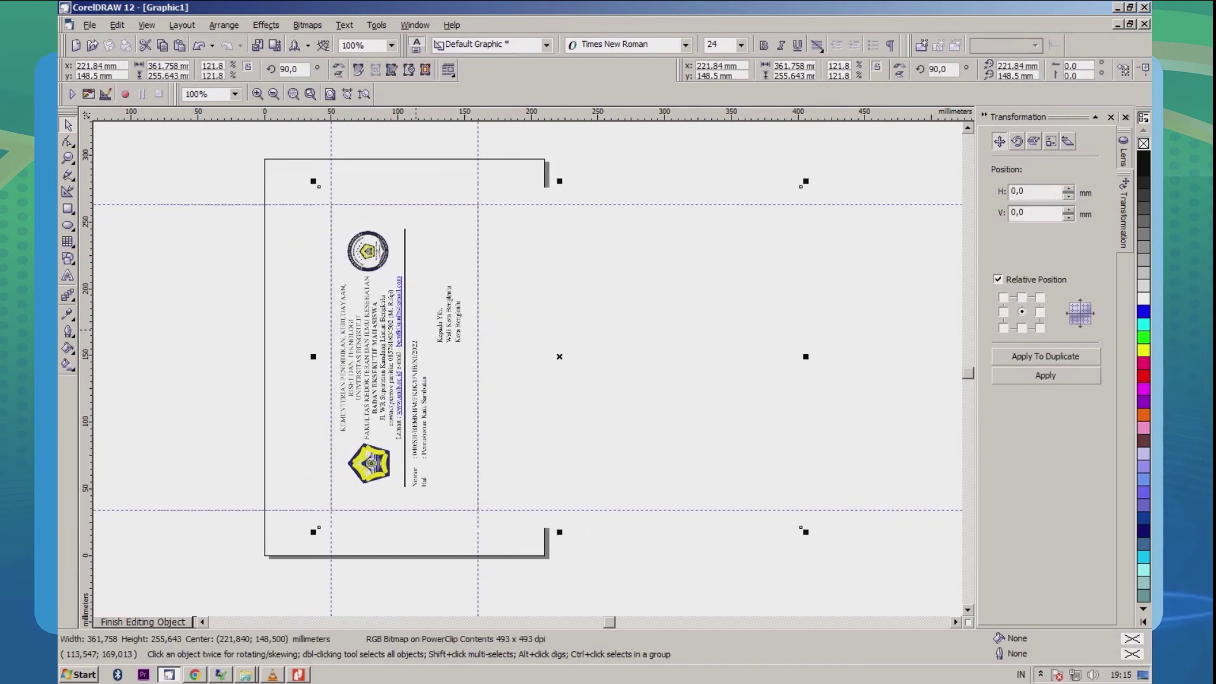
click(437, 348)
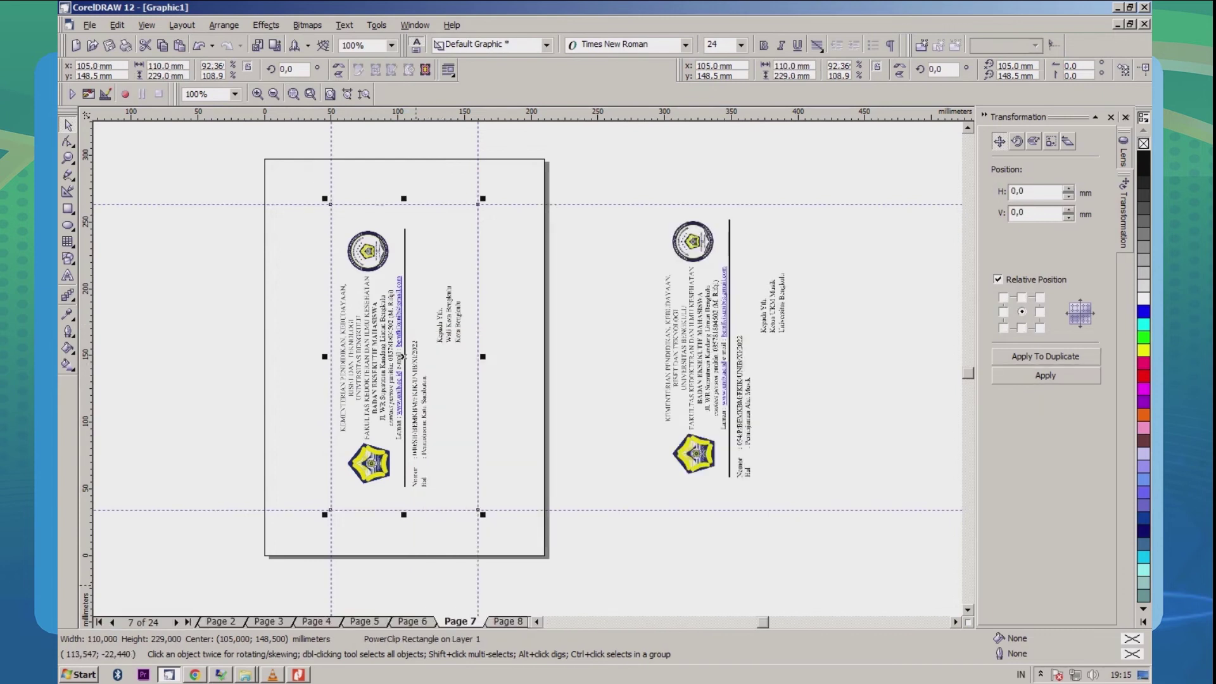
Step: On page 6, PowerClip the letterhead image inside the envelope rectangle and shift the clipped contents right until they sit between the vertical guidelines
drag(712, 363, 626, 355)
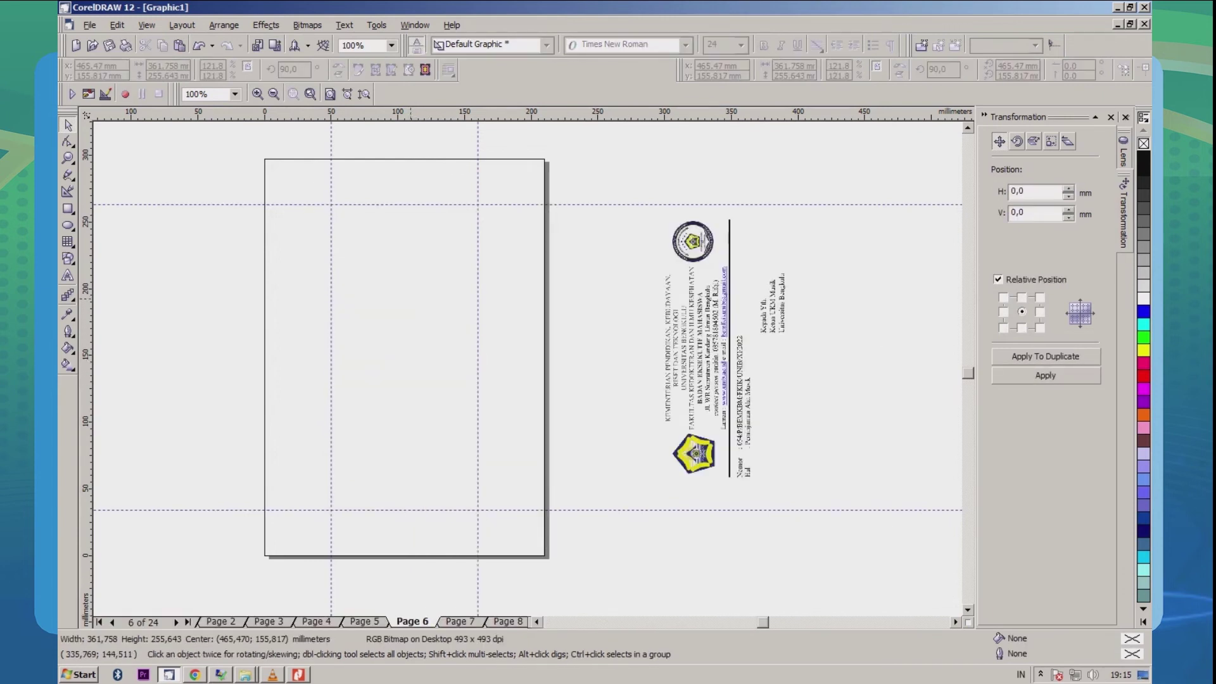
click(409, 303)
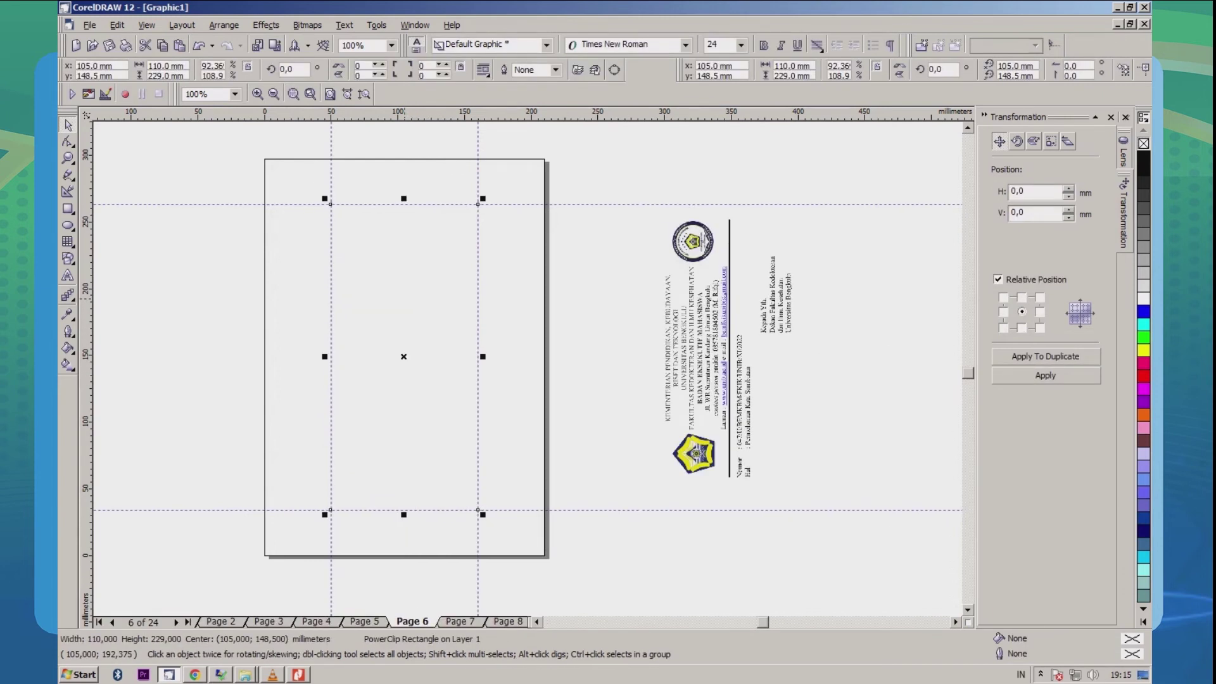
right_click(408, 303)
click(437, 320)
key(Right)
key(Right)
key(Right)
key(Right)
key(Right)
key(Right)
key(Right)
key(Right)
key(Right)
key(Right)
key(Right)
key(Right)
key(Right)
key(Right)
key(Right)
key(Right)
key(Right)
key(Right)
key(Right)
key(Right)
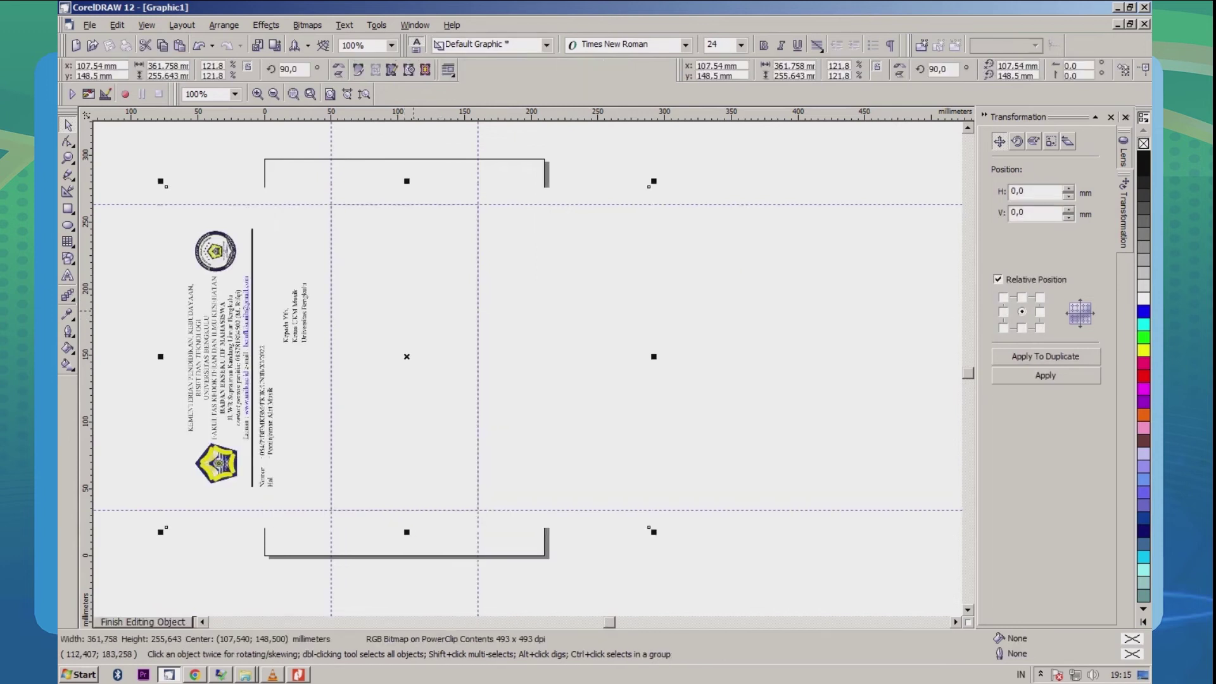
key(Right)
key(Right)
key(Right)
key(Right)
key(Right)
key(Right)
key(Right)
key(Right)
key(Right)
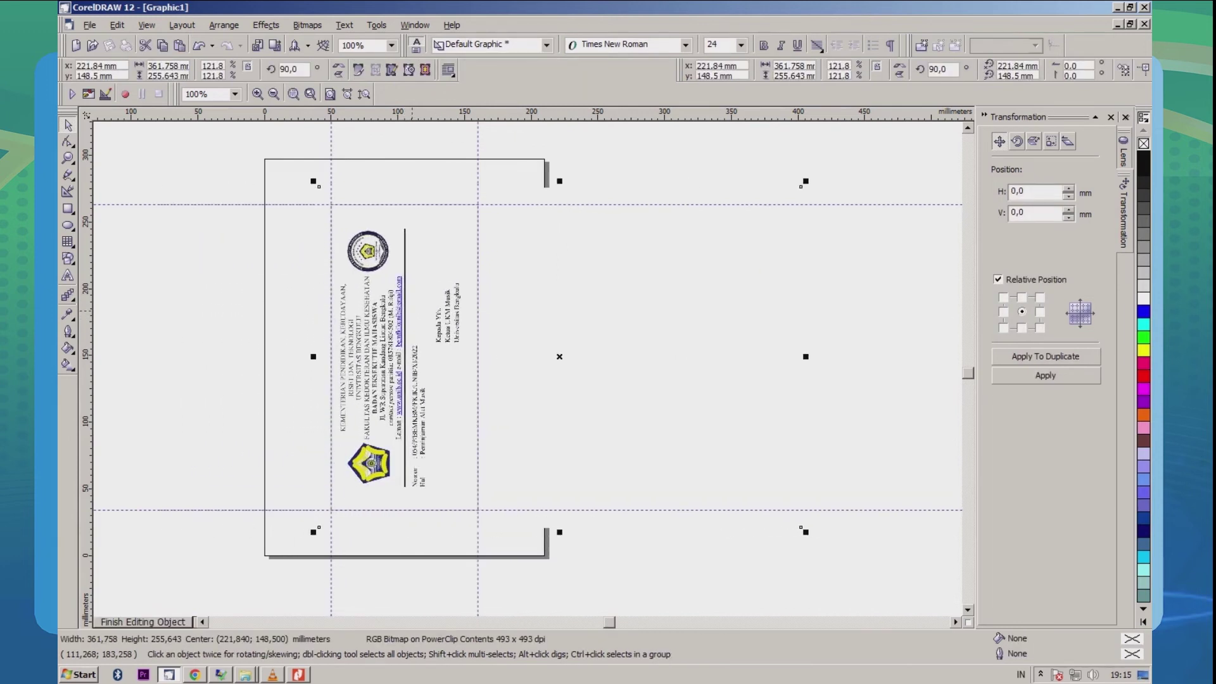
right_click(412, 312)
click(456, 349)
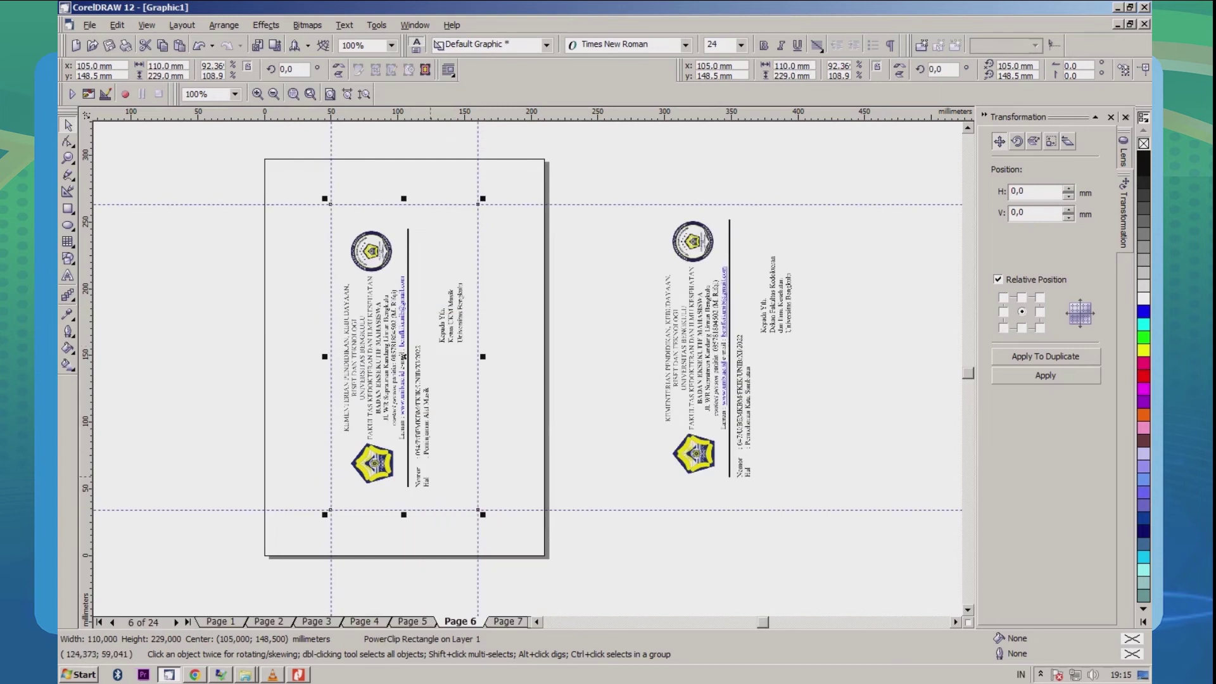
Step: On page 5, PowerClip the letterhead image inside the envelope rectangle and shift the clipped contents right to X 221.84 mm
click(413, 621)
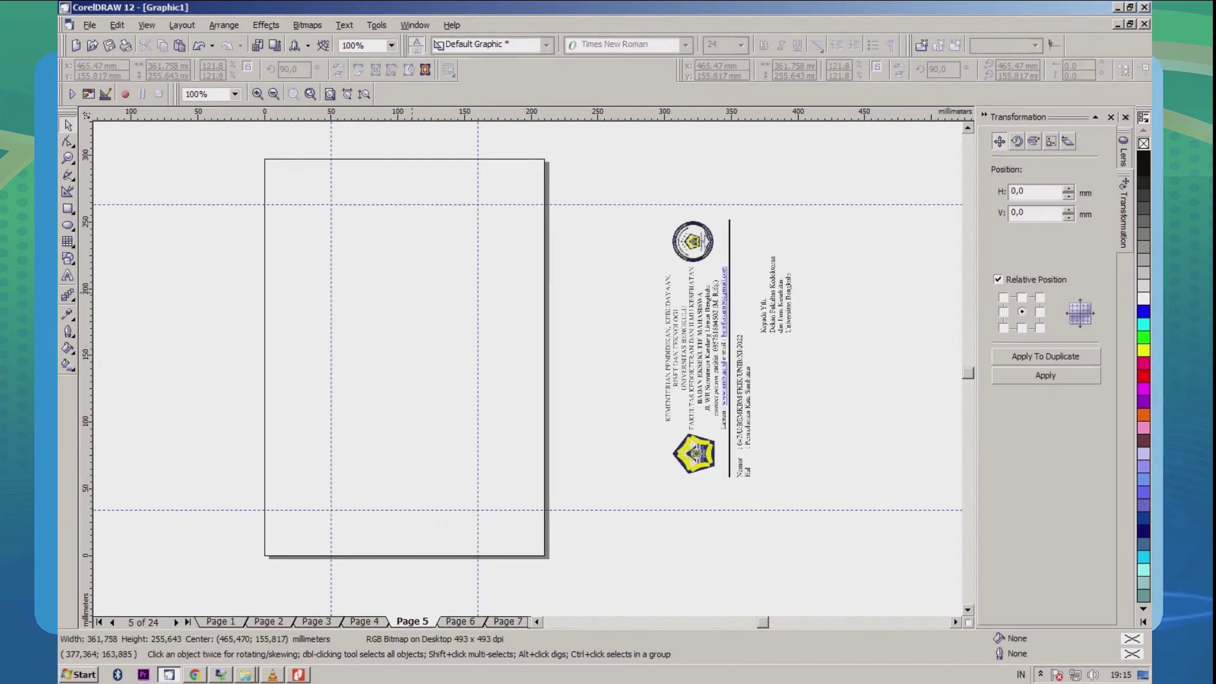
click(412, 294)
right_click(411, 294)
click(437, 318)
key(Right)
key(Right)
key(Right)
key(Right)
key(Right)
key(Right)
key(Right)
key(Right)
key(Right)
key(Right)
key(Right)
key(Right)
key(Right)
drag(350, 302, 395, 303)
right_click(396, 303)
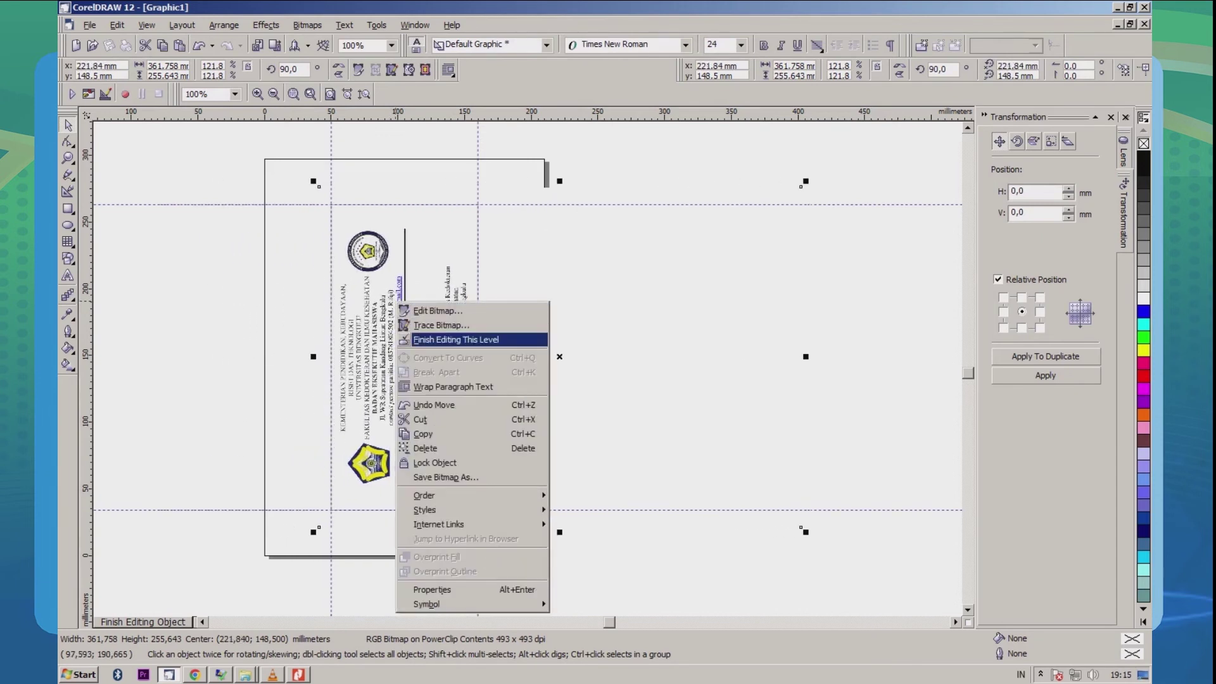
click(405, 340)
Step: On page 4, PowerClip the letterhead image inside the envelope rectangle and shift the clipped contents right
click(375, 621)
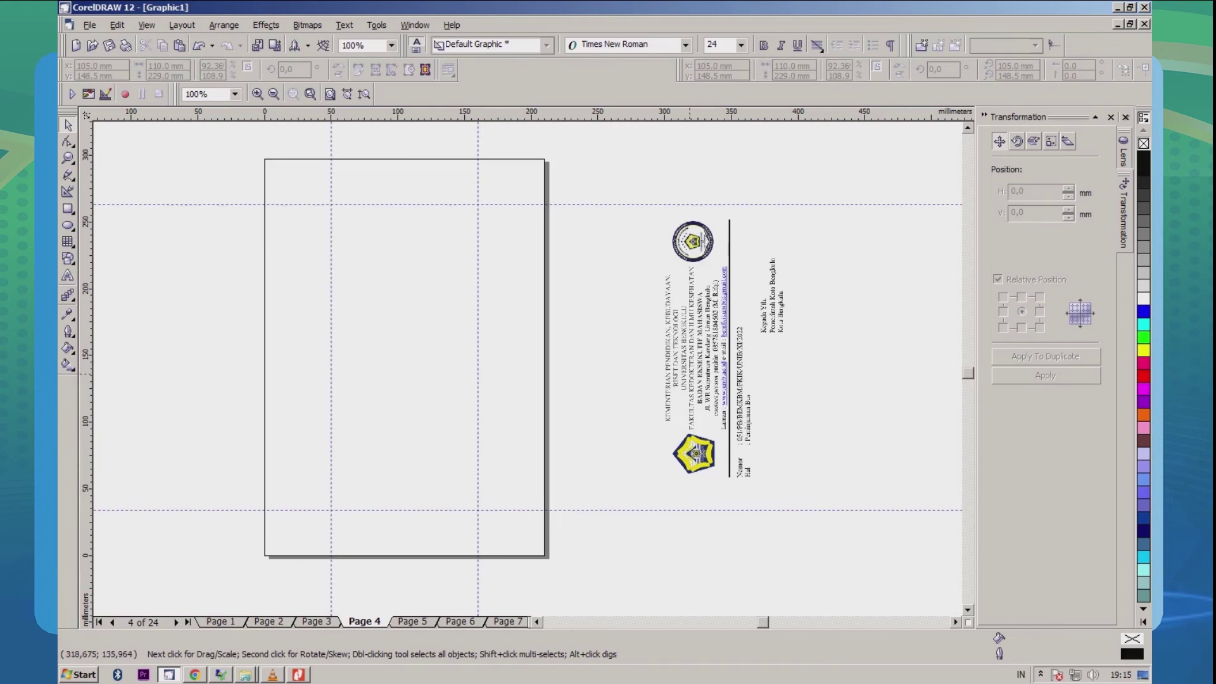
right_click(415, 300)
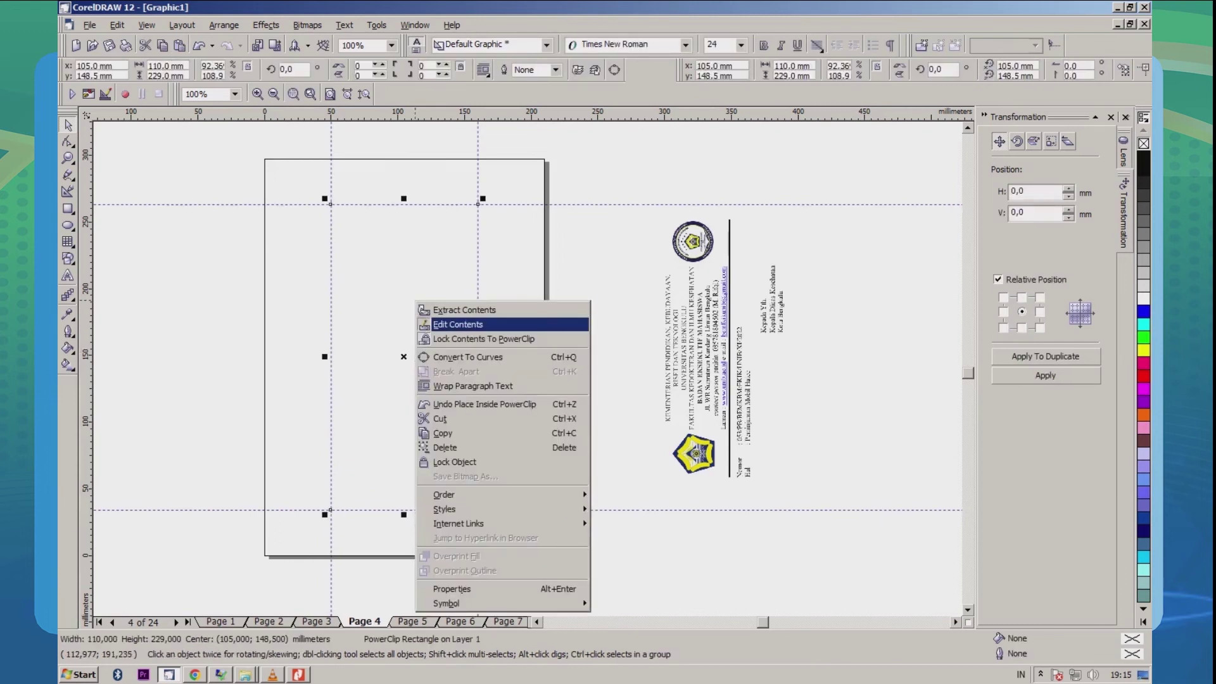
click(424, 324)
key(Right)
key(Right)
key(Right)
key(Right)
key(Right)
key(Right)
key(Right)
key(Right)
key(Right)
key(Right)
key(Right)
key(Right)
key(Right)
key(Right)
key(Right)
key(Right)
key(Right)
key(Right)
key(Right)
key(Right)
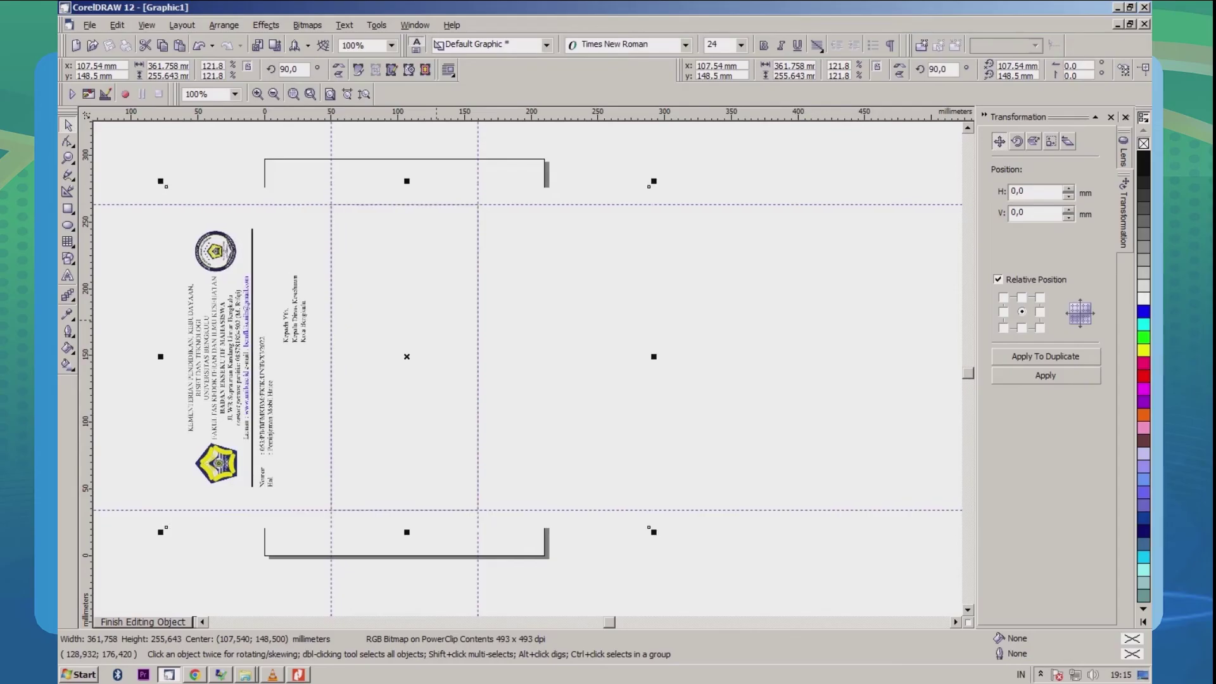
Step: On page 3, shift the PowerClip contents of the envelope rectangle right to X 221.84 mm and finish editing
key(Right)
key(Right)
key(Right)
key(Right)
key(Right)
key(Right)
key(Right)
key(Right)
key(Right)
key(Right)
key(Right)
key(Right)
key(Right)
key(Right)
key(Right)
key(Right)
key(Right)
key(Right)
key(Right)
key(Right)
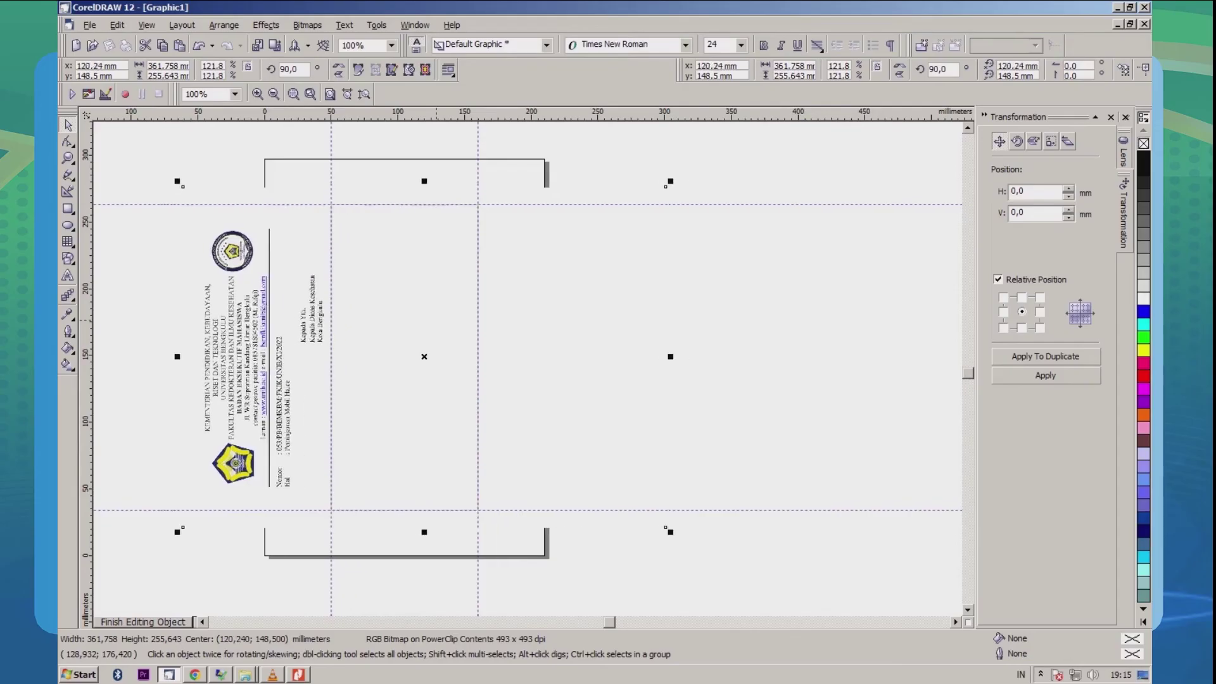
key(Left)
key(Left)
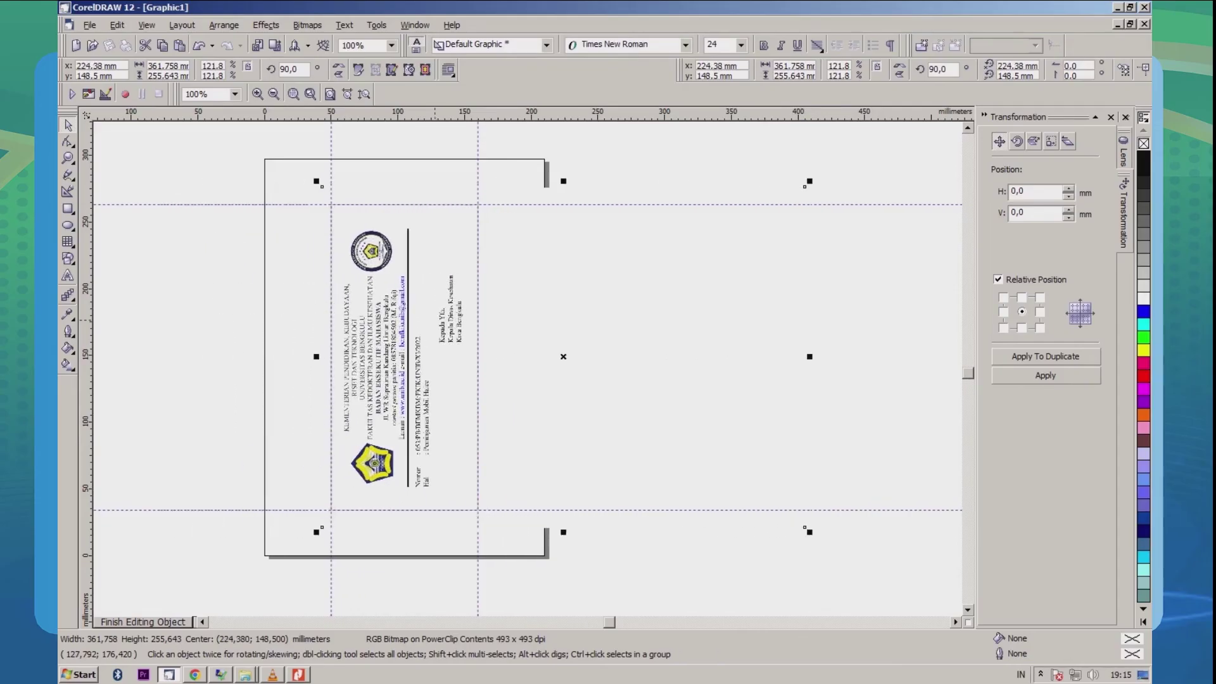
right_click(435, 322)
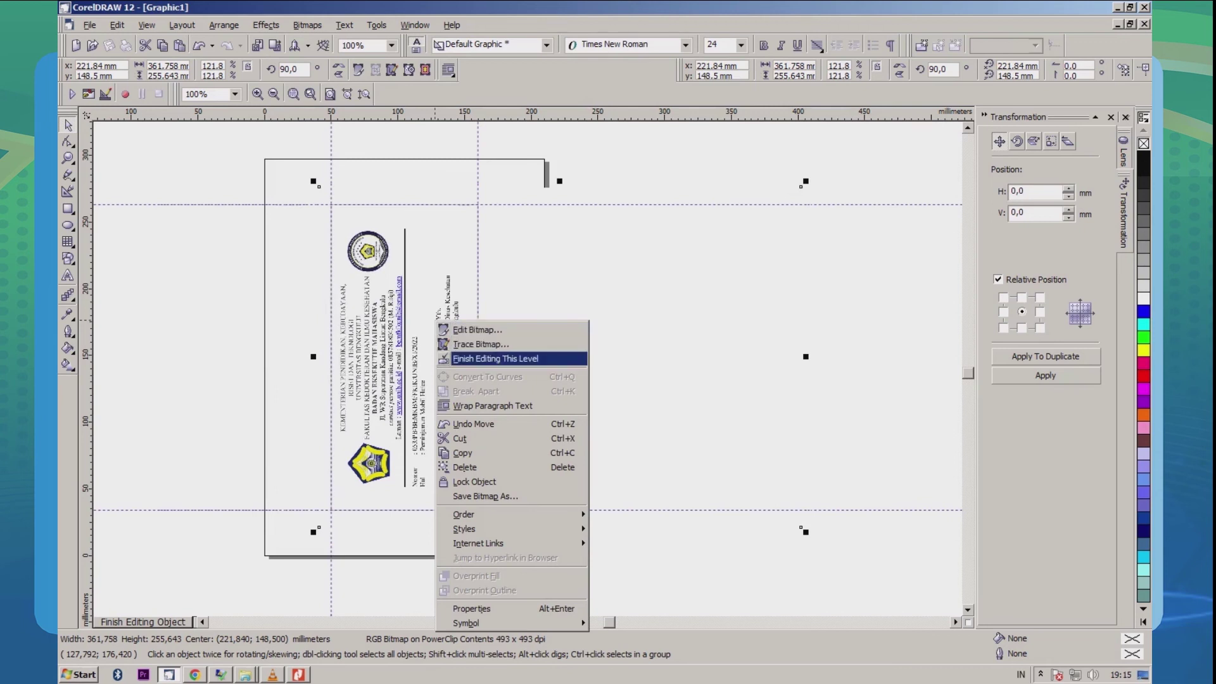
click(445, 358)
Step: On page 2, PowerClip the letterhead image inside the envelope rectangle and shift the clipped contents right to X 221.84 mm
click(269, 622)
click(700, 367)
drag(699, 368, 554, 351)
click(397, 277)
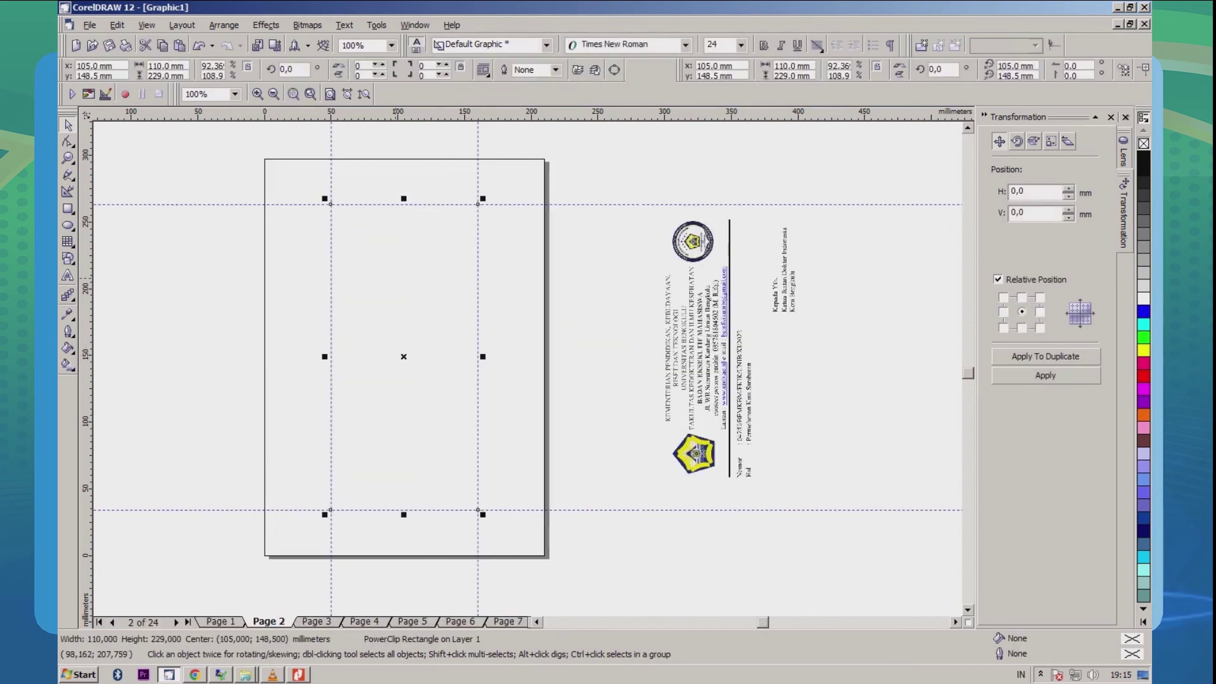
right_click(395, 278)
click(423, 298)
key(Right)
key(Right)
key(Right)
key(Right)
key(Right)
key(Right)
key(Right)
key(Right)
key(Right)
key(Right)
key(Right)
key(Right)
key(Right)
key(Right)
key(Right)
key(Right)
key(Right)
key(Right)
key(Right)
key(Right)
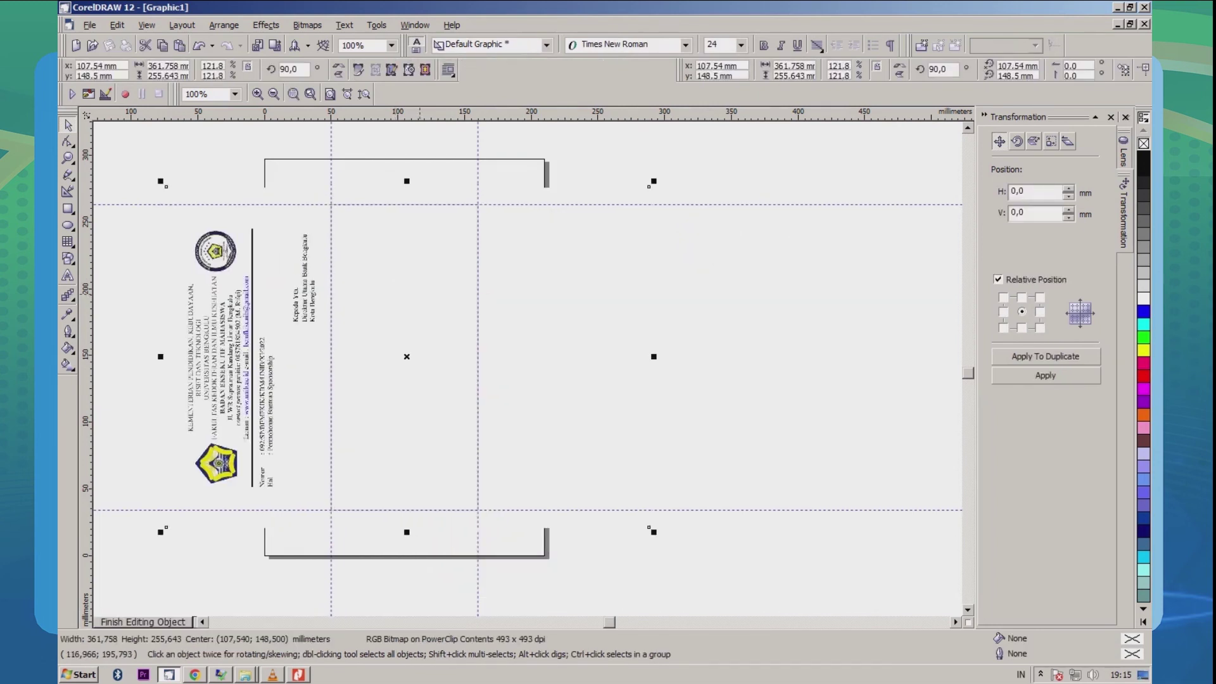
key(Right)
key(Right)
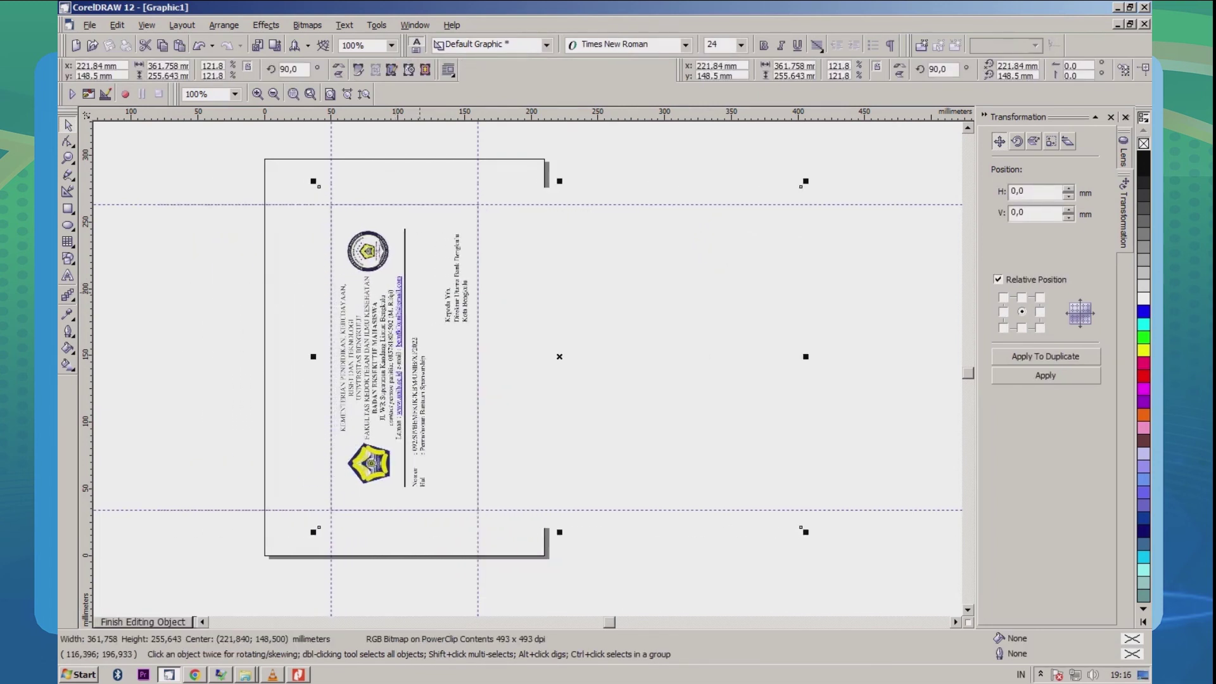
right_click(419, 296)
click(485, 333)
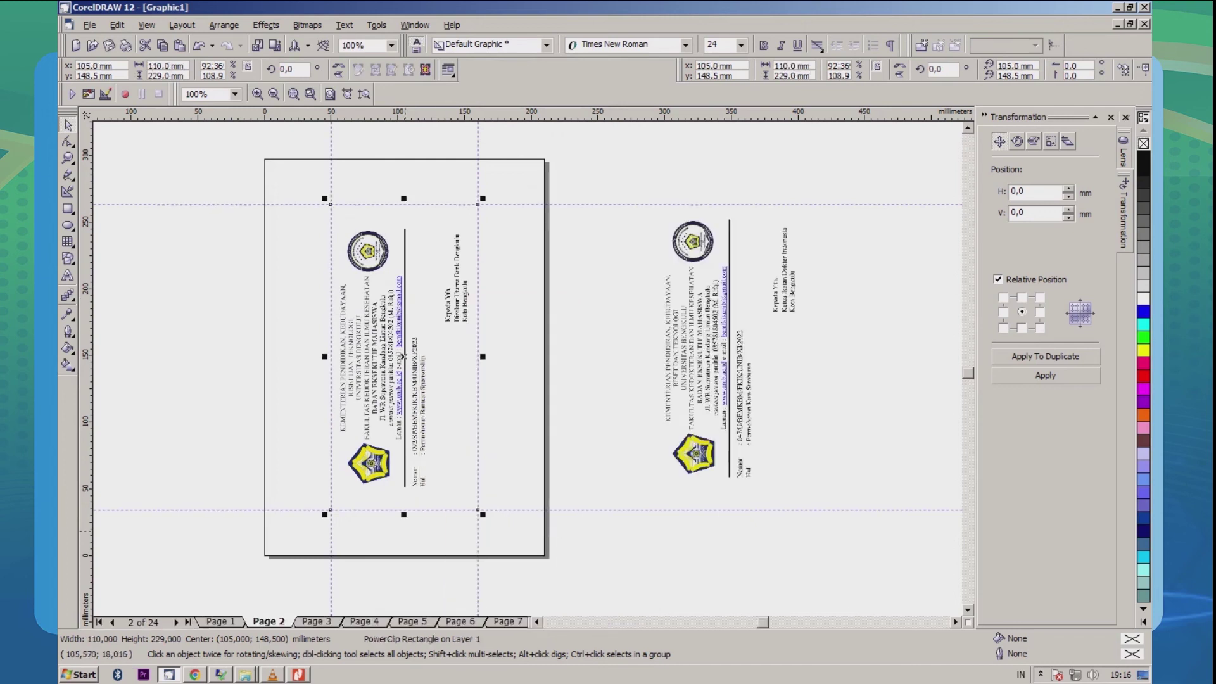
Step: On page 1, PowerClip the letterhead image inside the envelope rectangle and delete the leftover letterhead image beside the page
click(221, 622)
click(709, 317)
key(alt+c)
key(w)
key(p)
click(412, 285)
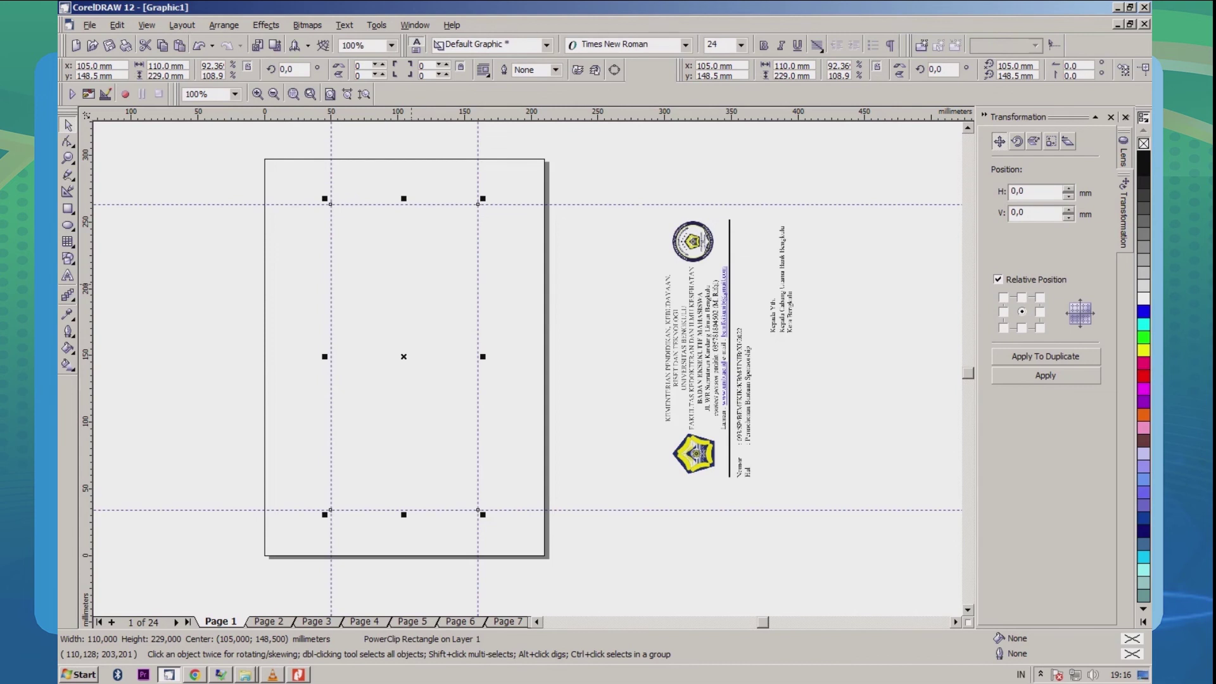
click(740, 294)
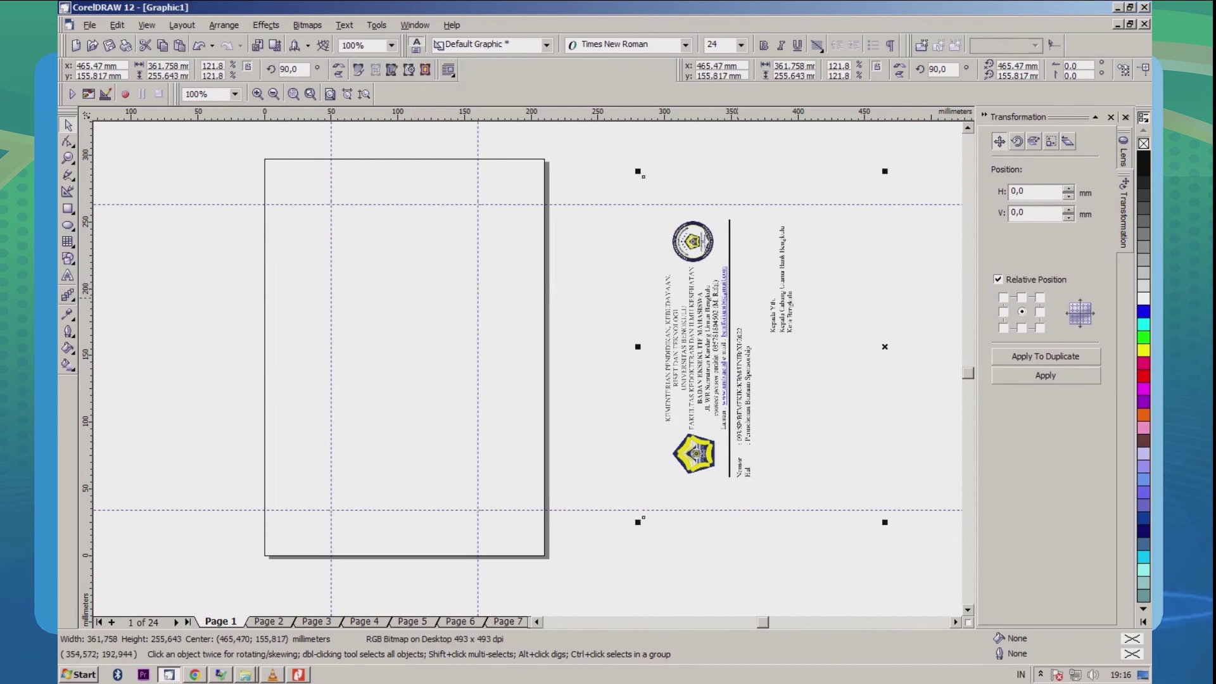
key(Delete)
Step: Edit page 1's PowerClip contents, move the letterhead right to X 221.84 mm, and finish editing
right_click(425, 299)
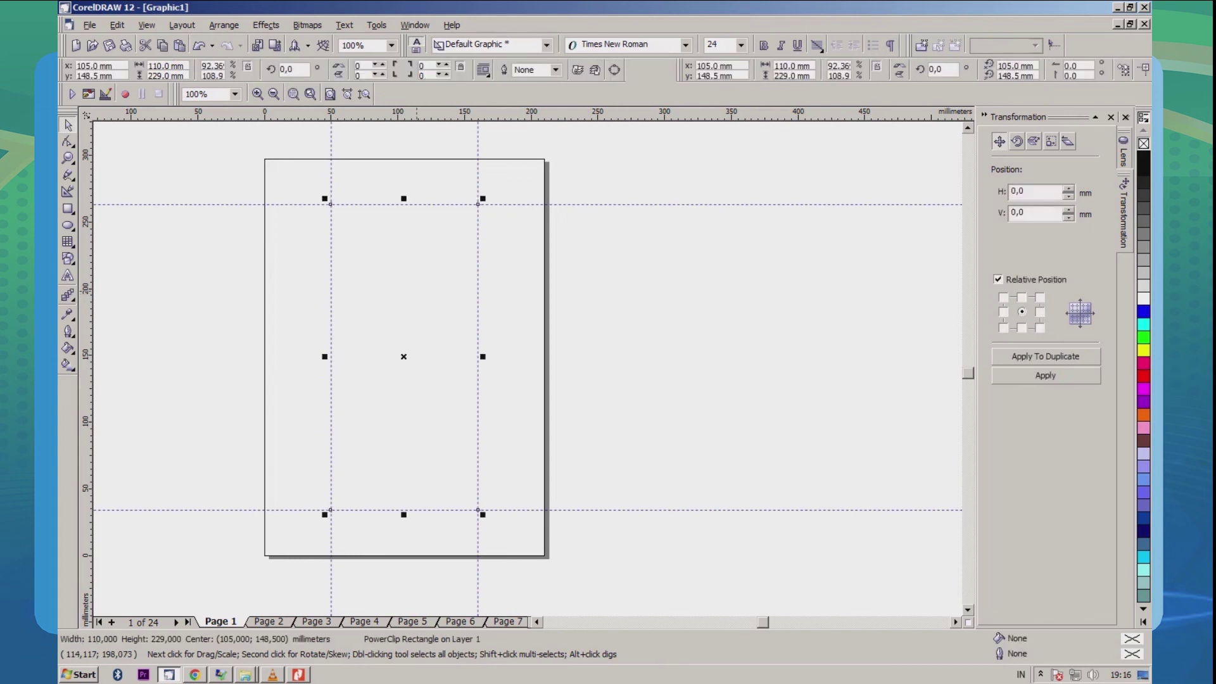
click(436, 310)
key(Right)
key(Right)
key(Right)
key(Right)
key(Right)
key(Right)
key(Right)
key(Right)
key(Right)
key(Right)
key(Right)
key(Right)
key(Right)
key(Right)
key(Right)
key(Right)
key(Right)
key(Right)
key(Right)
key(Right)
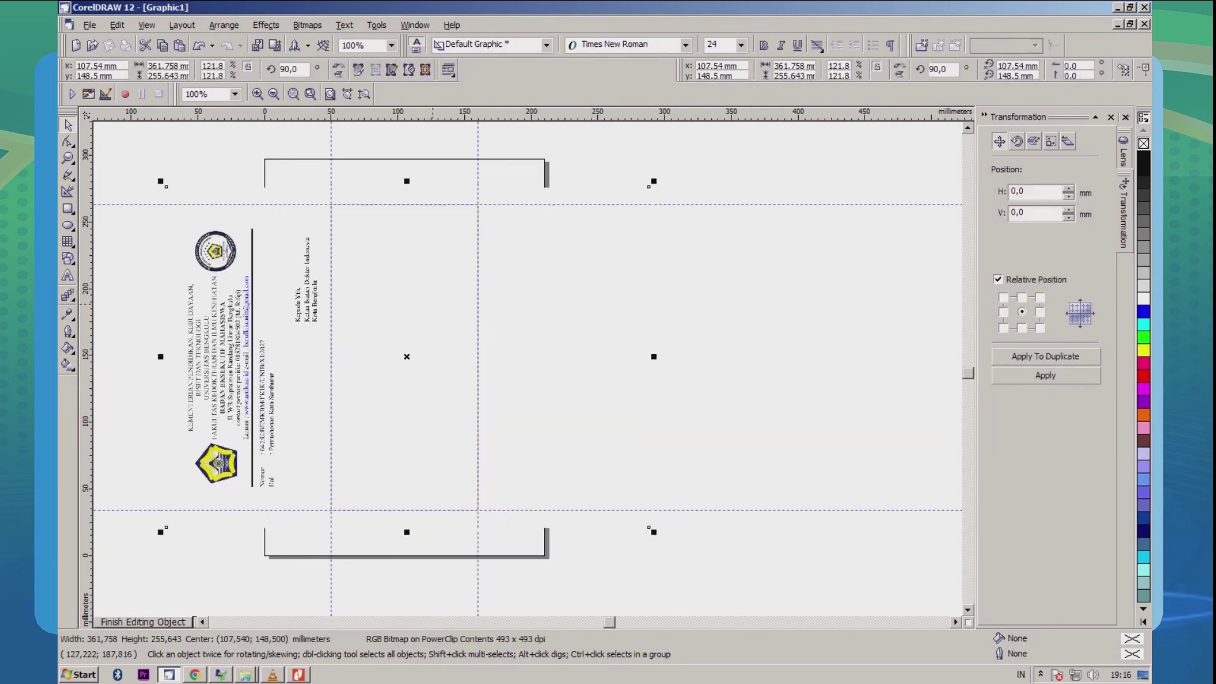
key(Right)
key(Right)
key(Right)
key(Right)
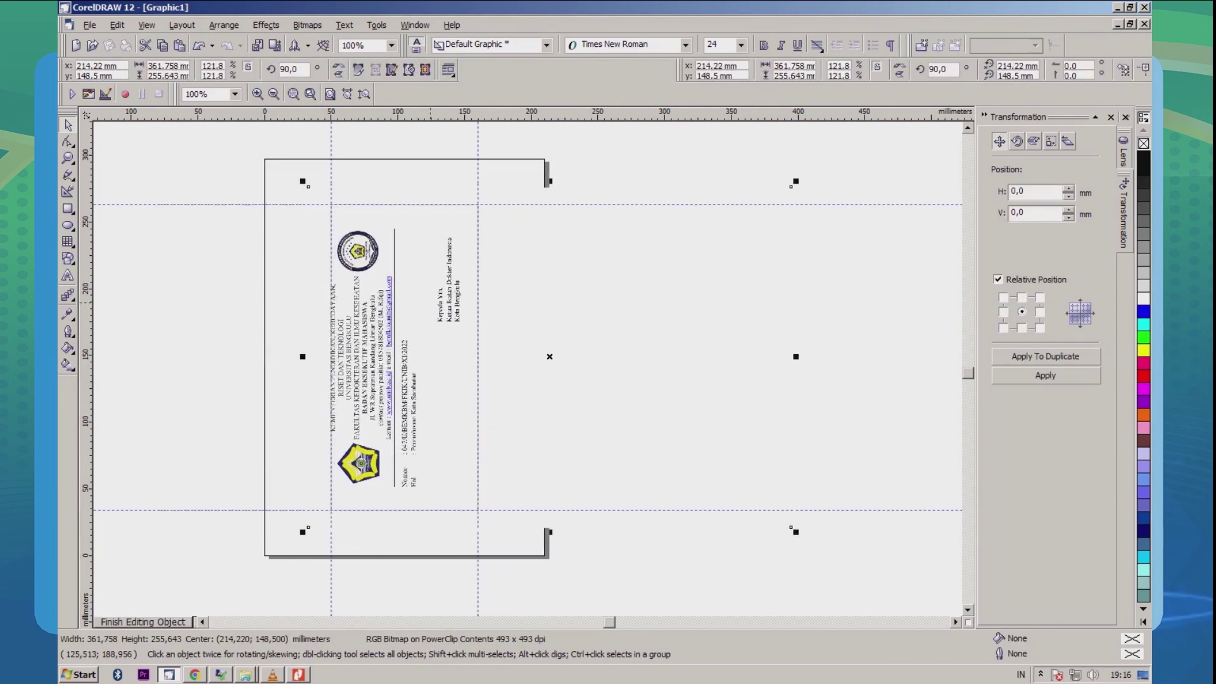
right_click(435, 301)
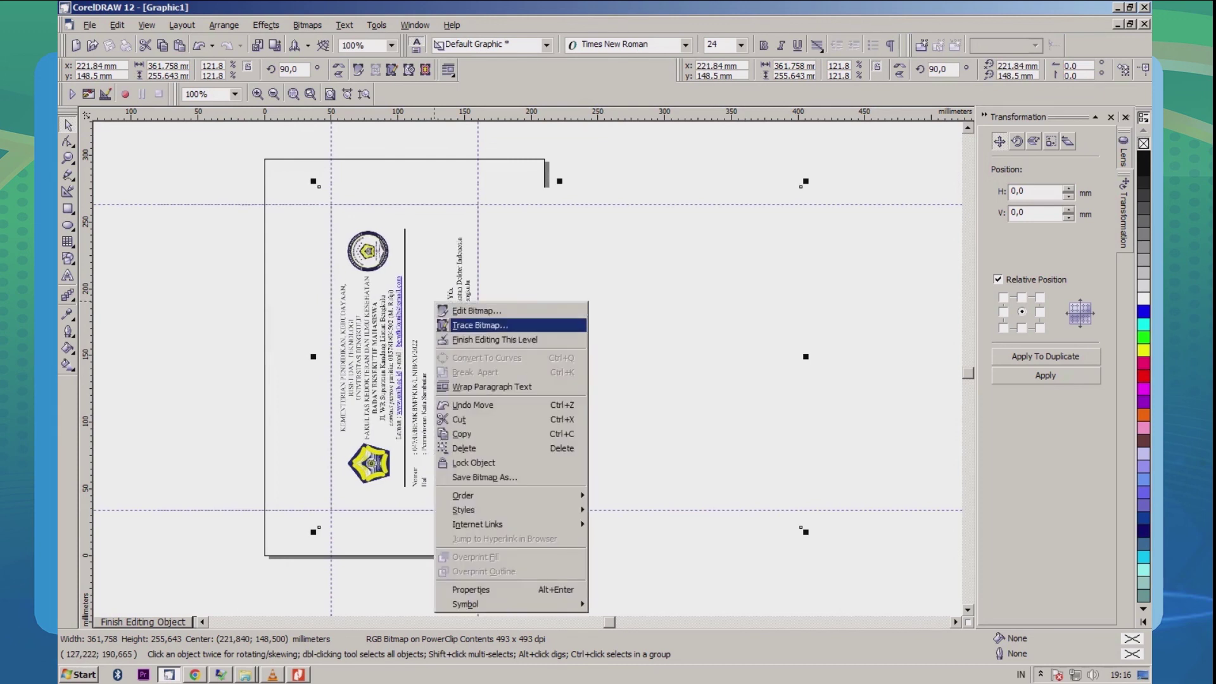
click(457, 339)
Step: Examine the letterhead and recipient text on page 1 up close, including their placement between the guidelines
scroll(461, 272, down, 2)
click(616, 278)
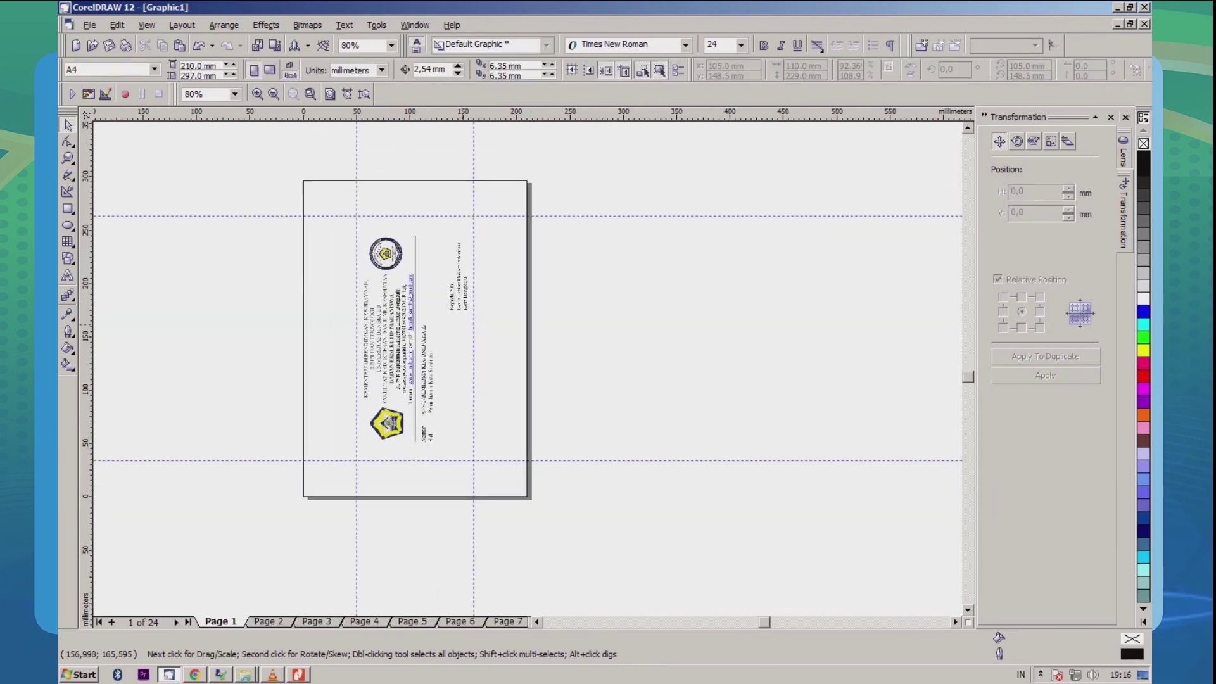
scroll(386, 278, up, 5)
scroll(378, 214, down, 2)
scroll(371, 190, up, 5)
scroll(369, 186, down, 1)
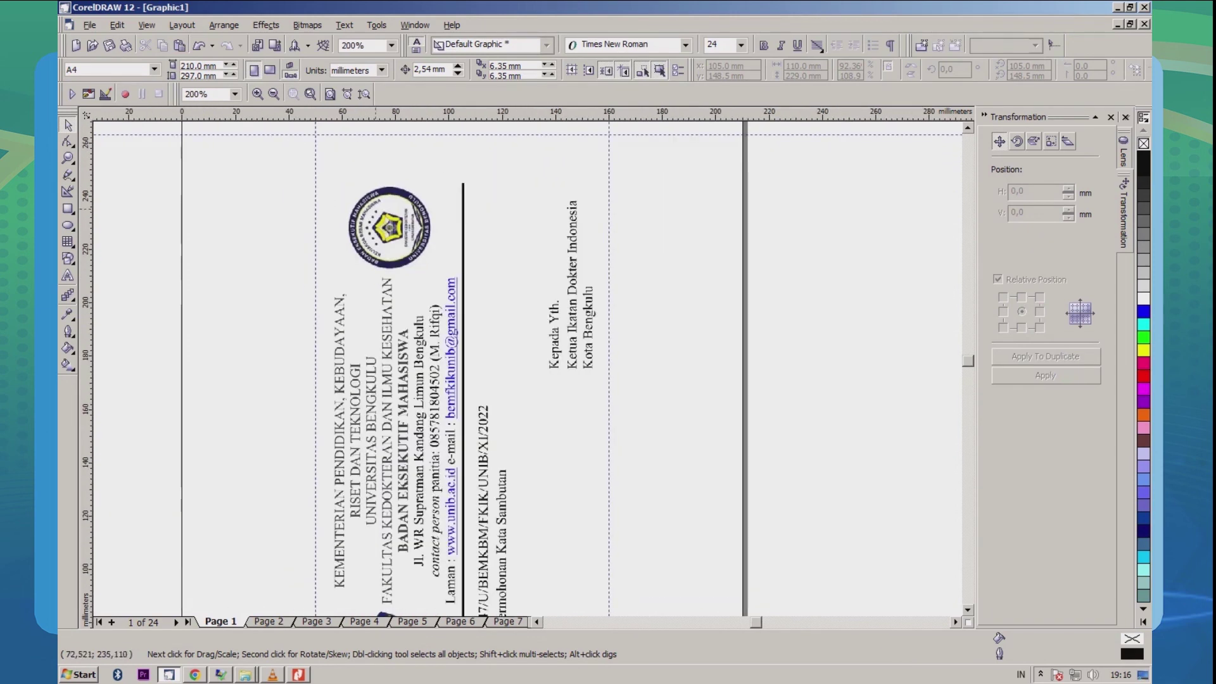
scroll(744, 261, down, 1)
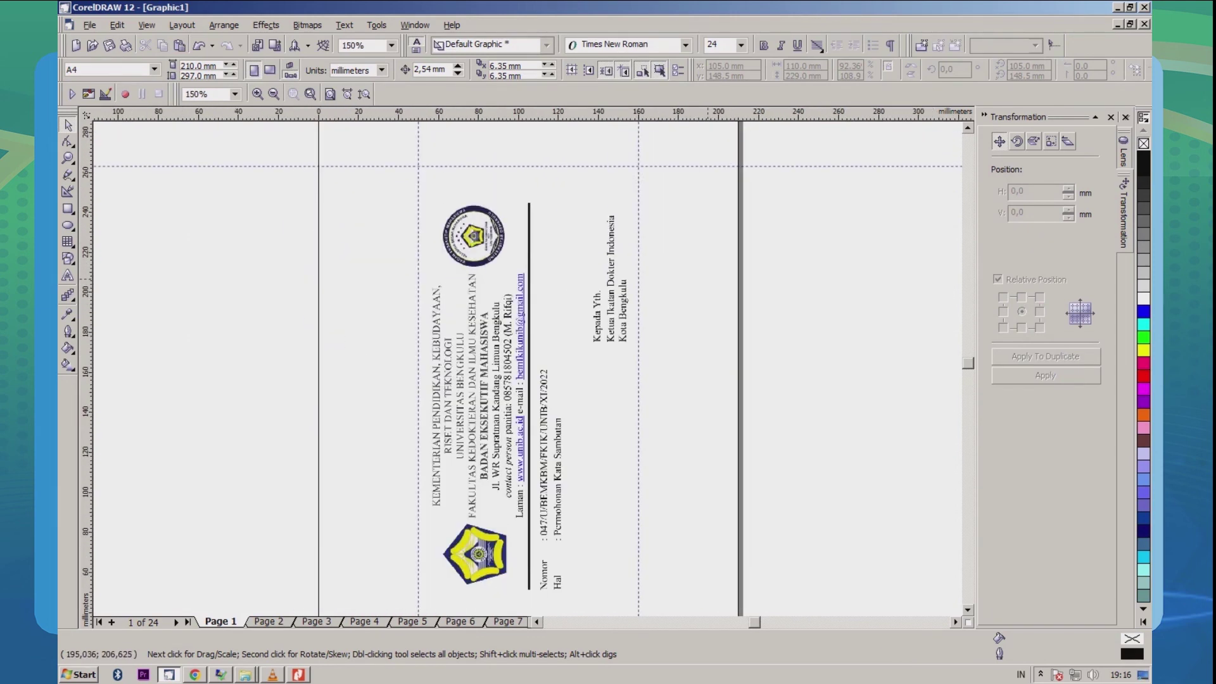
key(F4)
scroll(484, 326, down, 2)
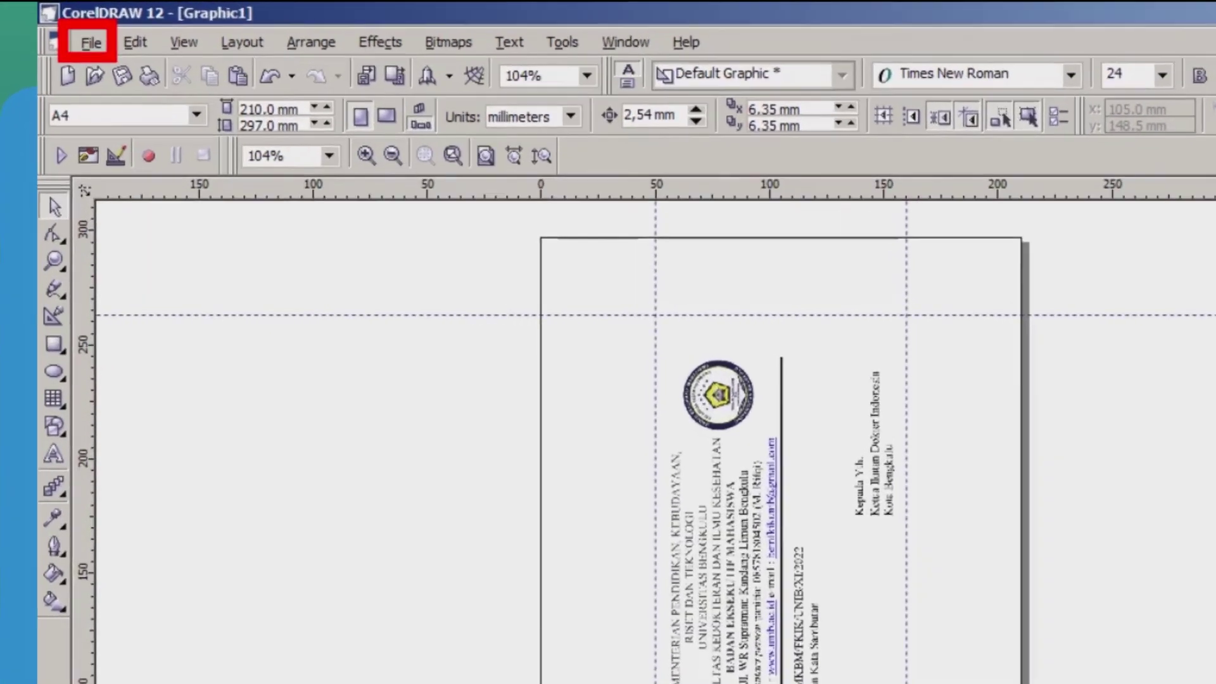
Step: Set up printing on the Canon iX6700 series with A4 paper size and Preview before printing enabled
click(90, 25)
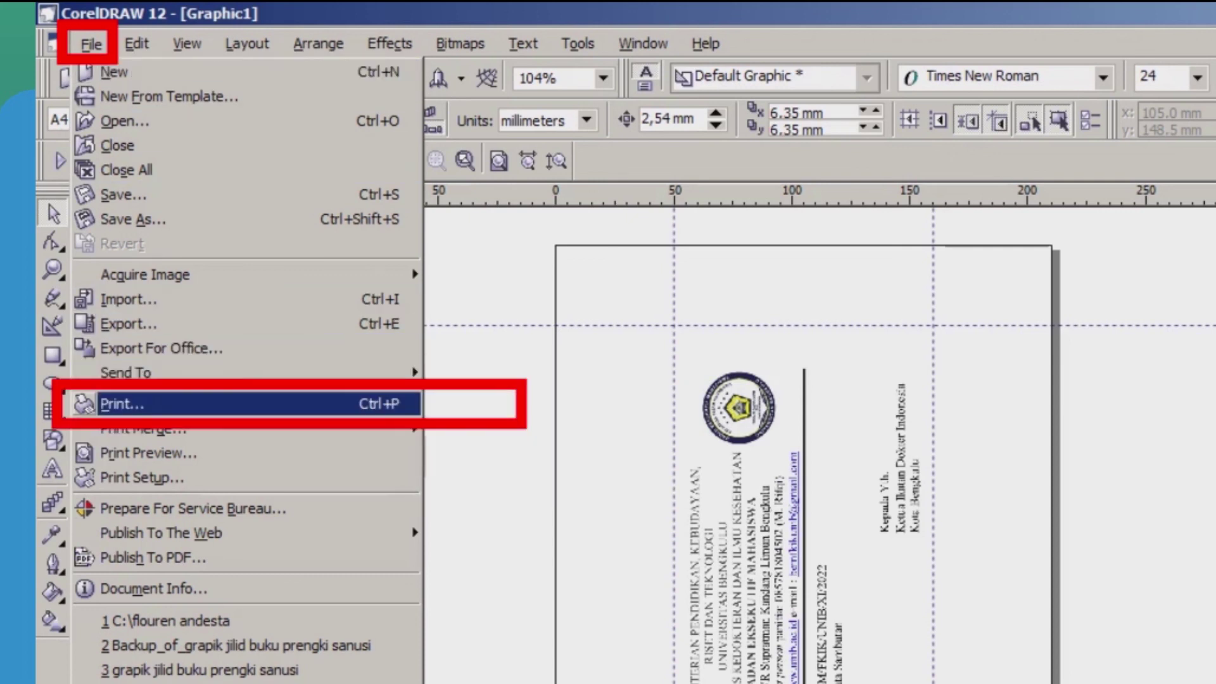
key(Return)
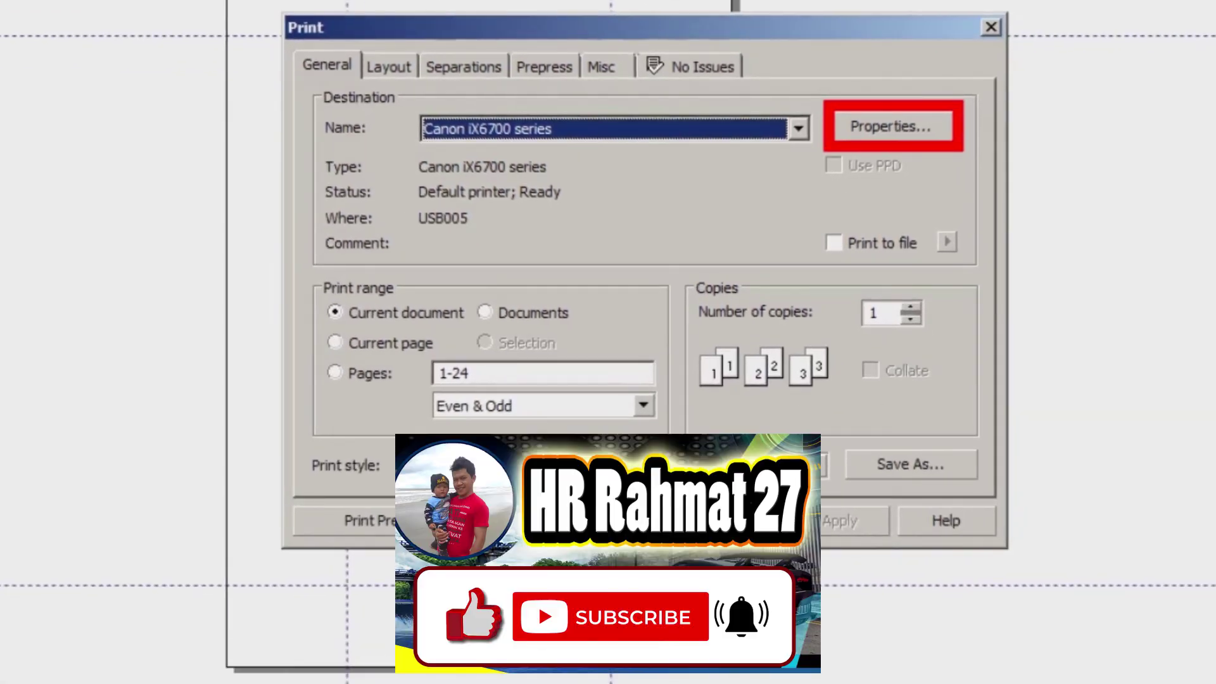
click(891, 127)
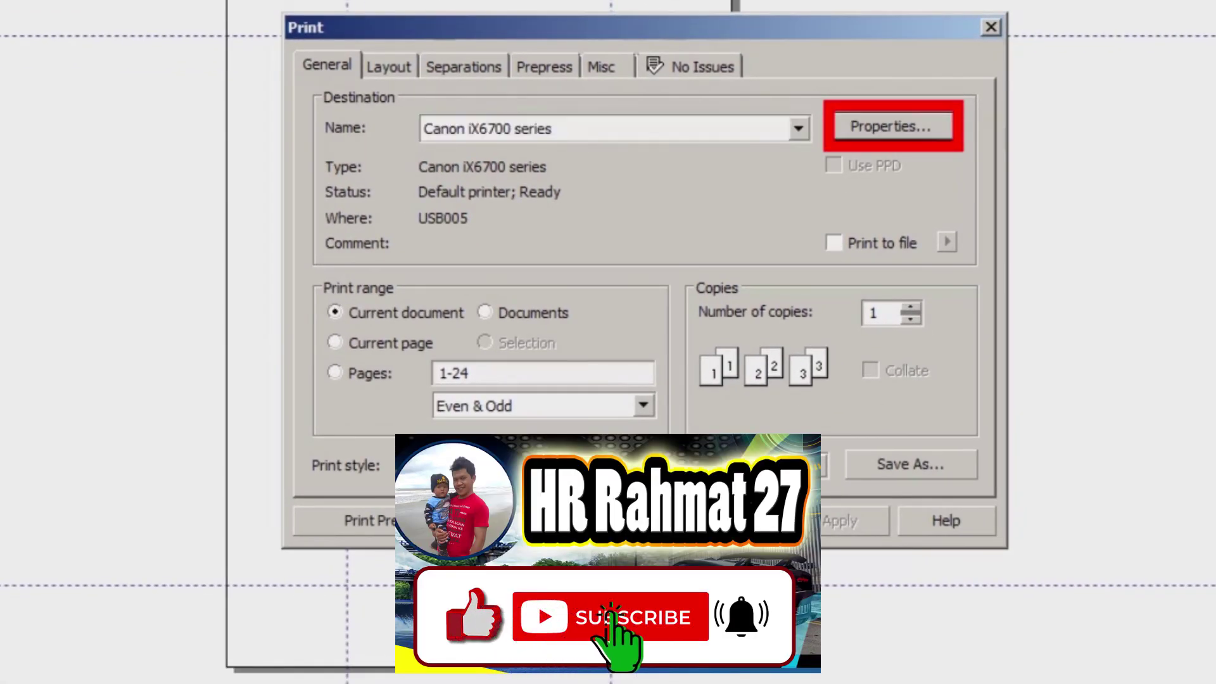
click(1075, 571)
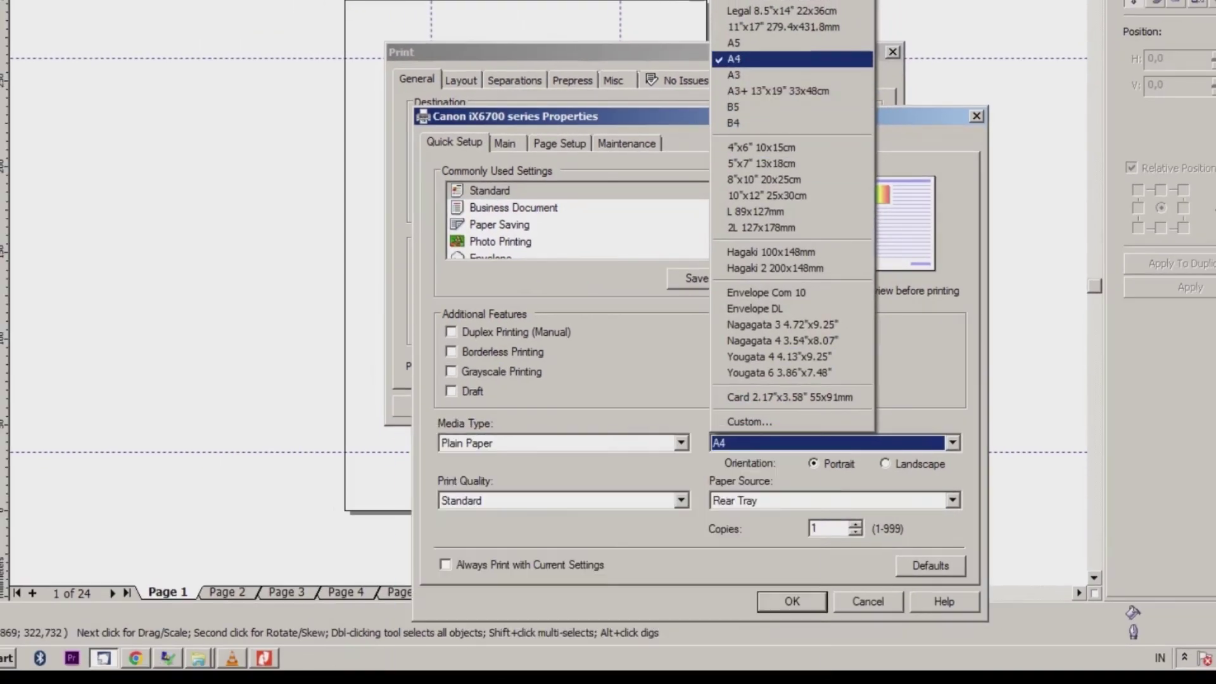
key(Return)
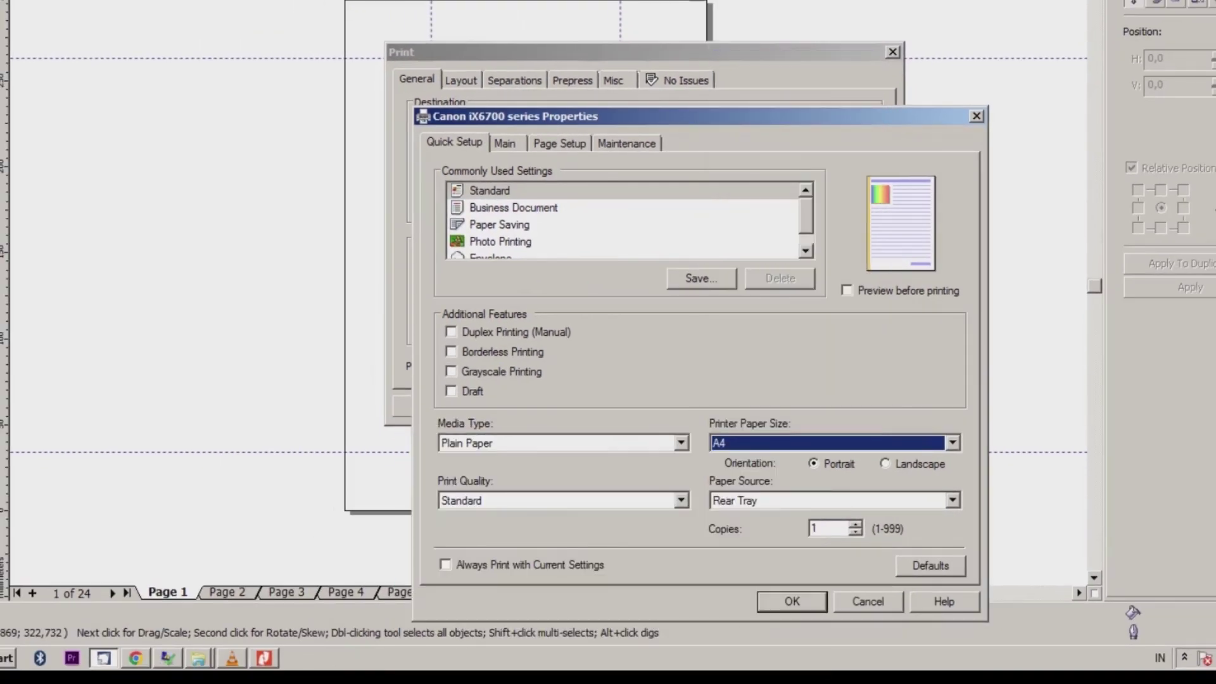
click(847, 290)
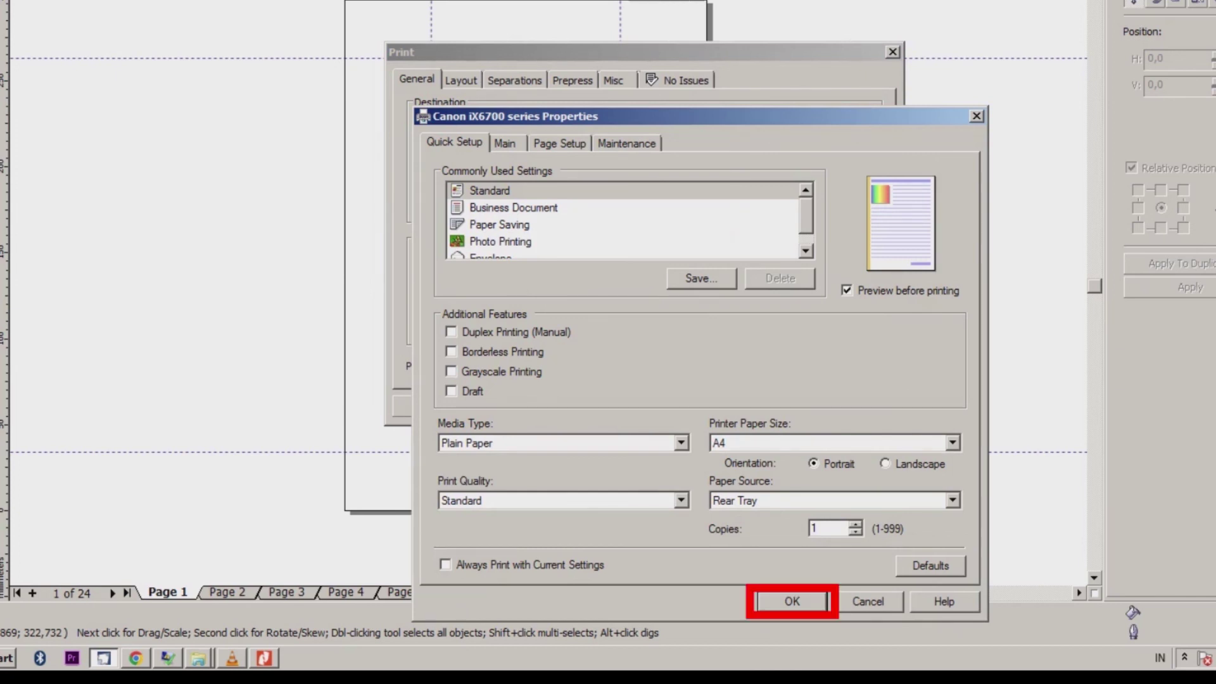
click(792, 602)
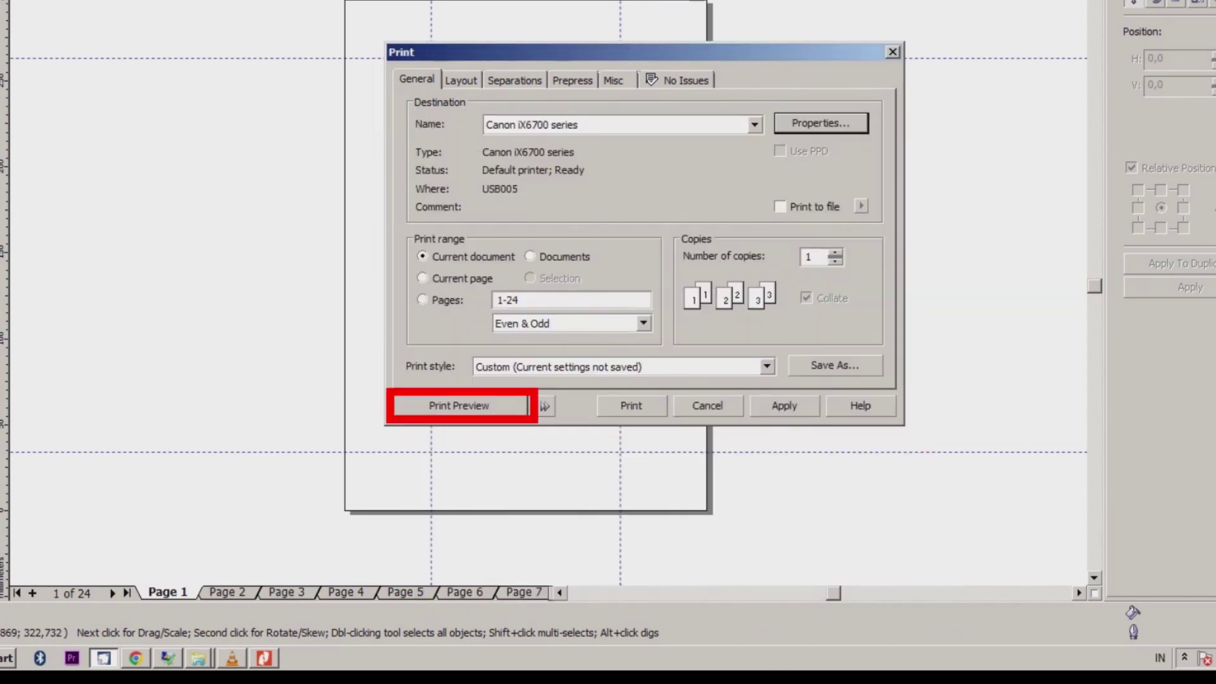
Step: In the print preview, set the artwork position to Top center and send the document to print
click(461, 406)
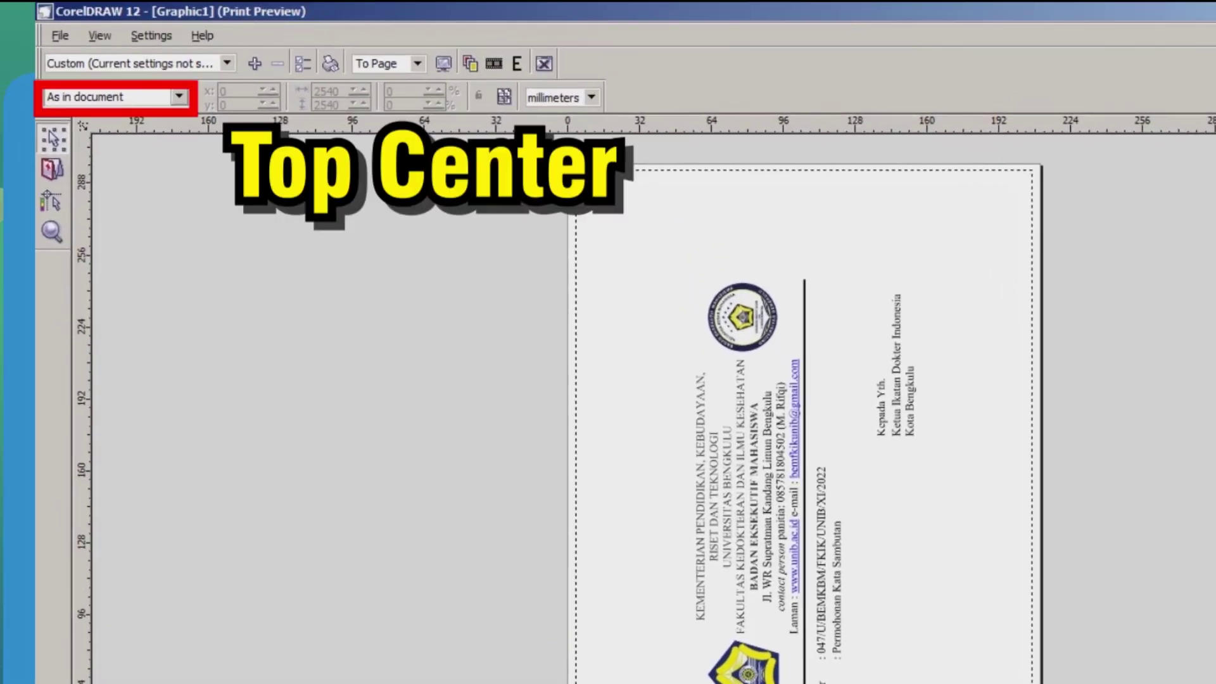
click(179, 97)
key(Down)
key(Down)
key(Down)
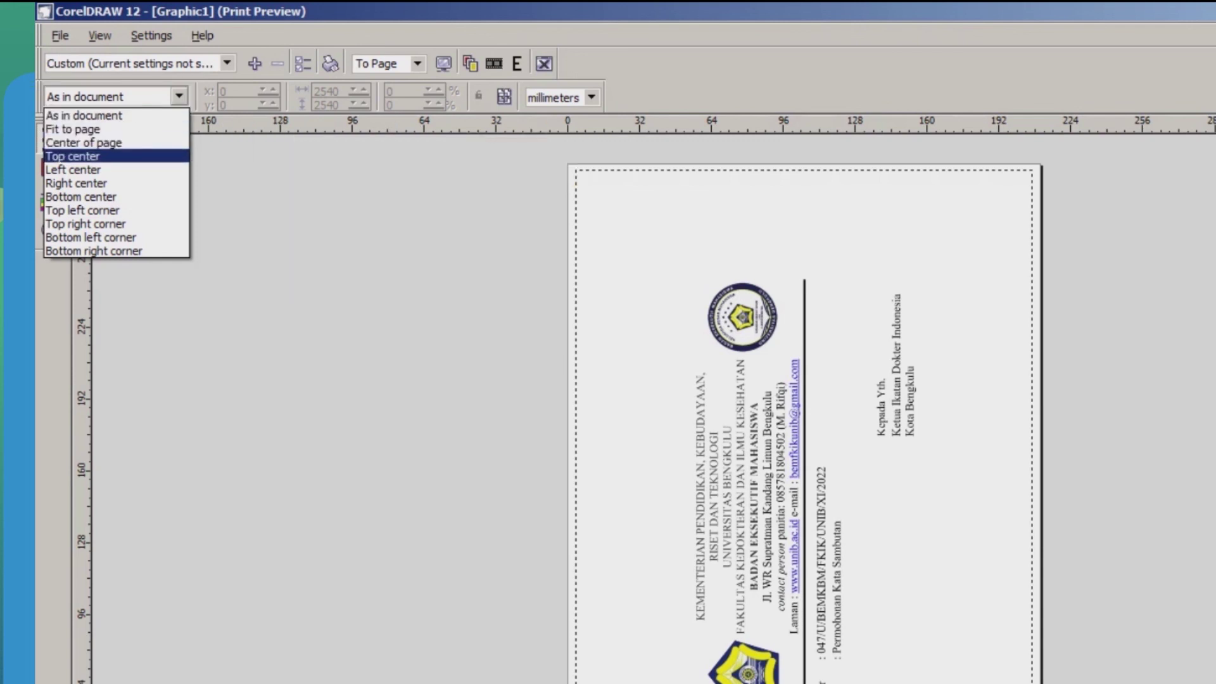
key(Return)
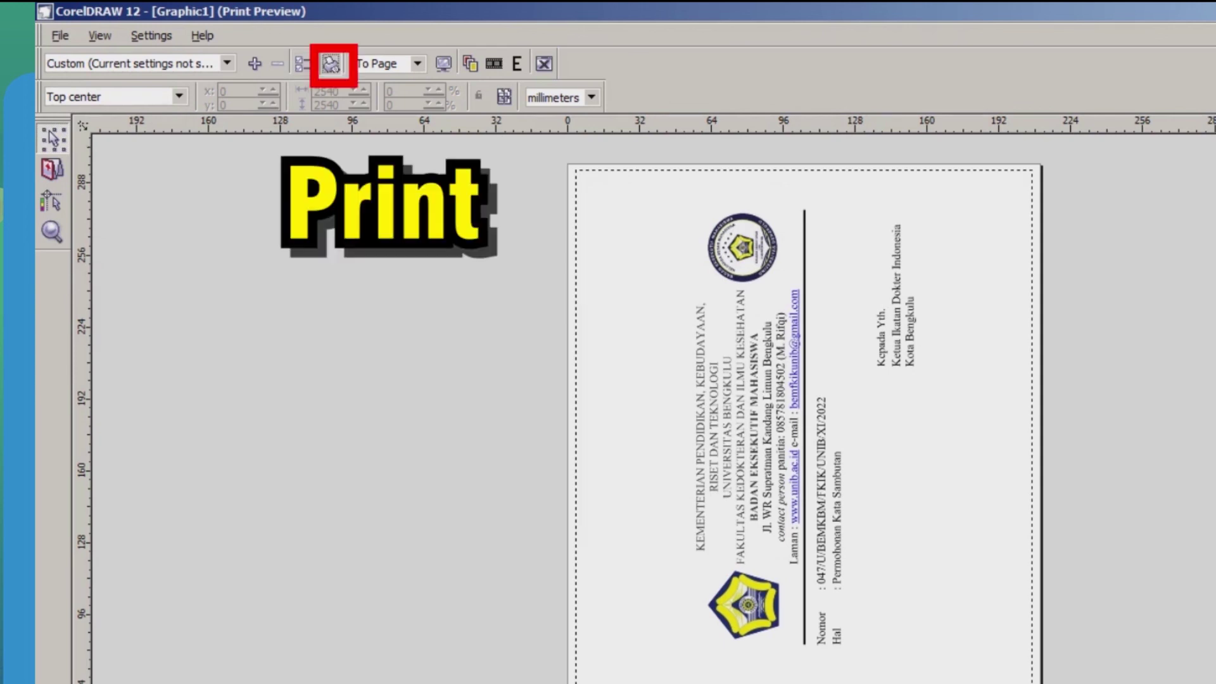
click(330, 64)
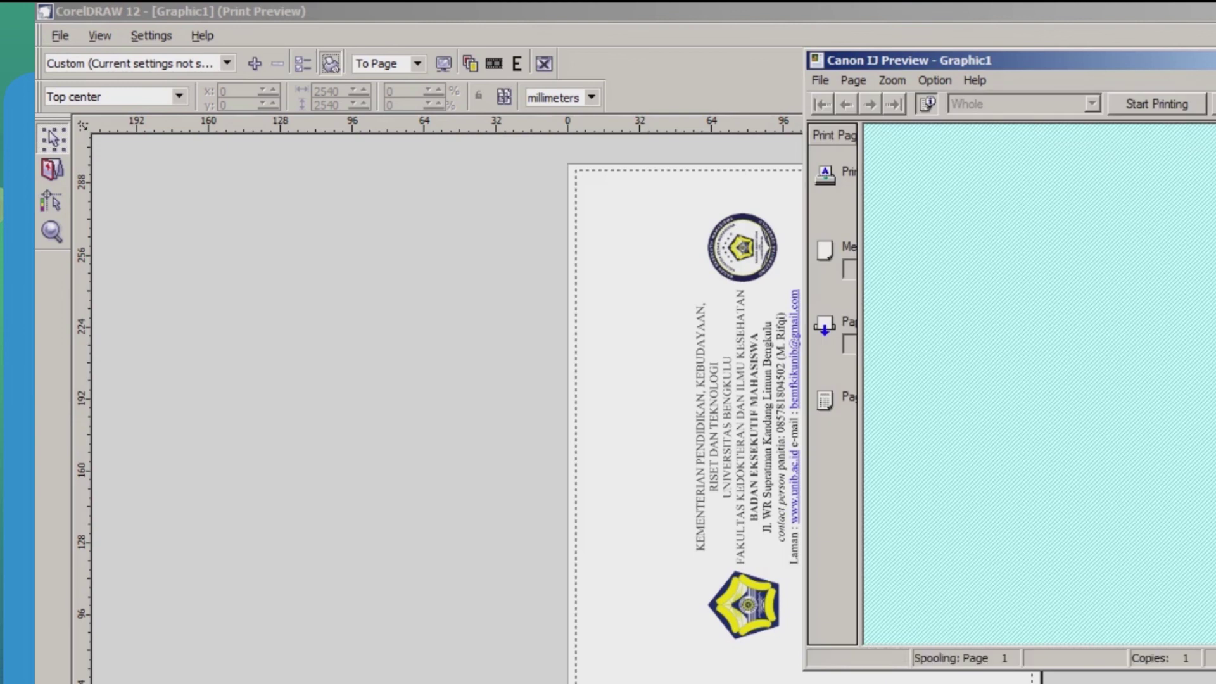